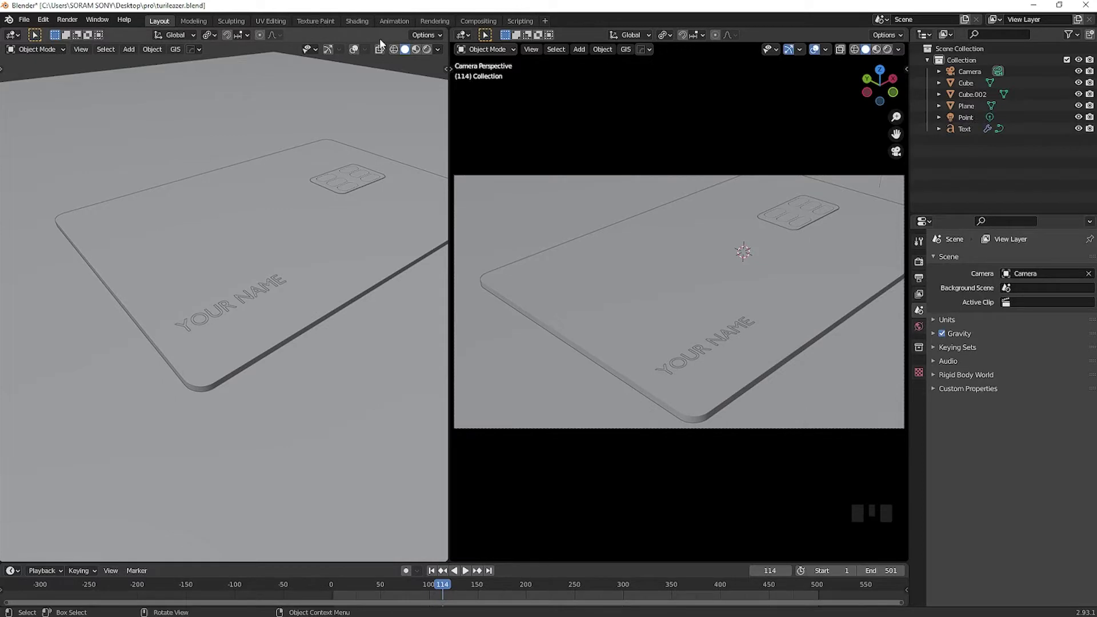
Step: Switch to the Shading workspace with rendered viewport shading and create a new material for the ground plane
left_click(362, 23)
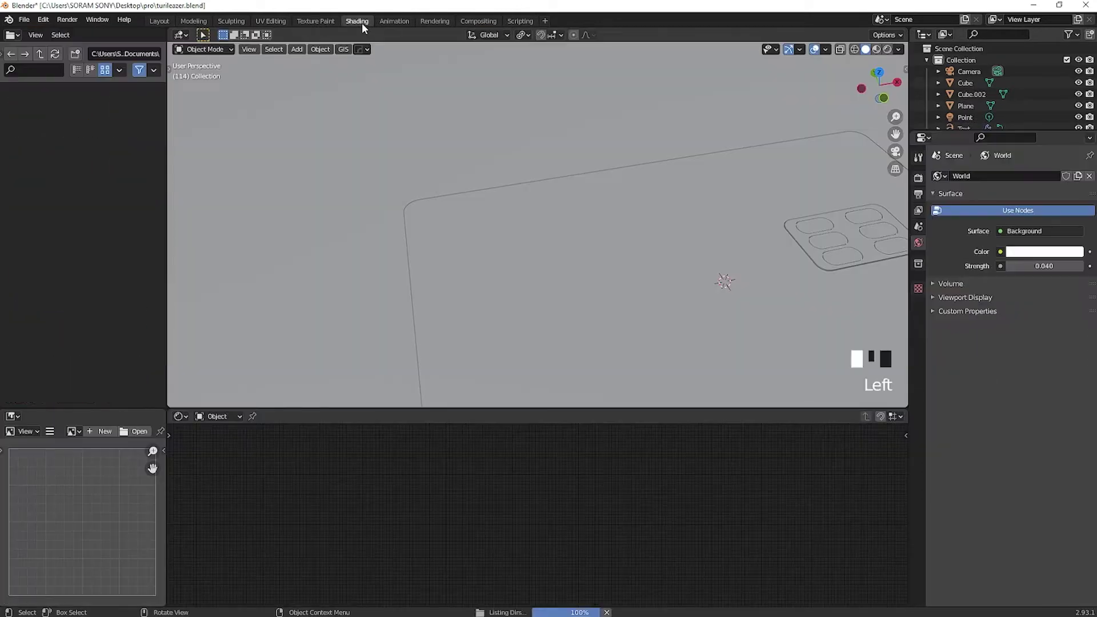
mouse_move(469, 191)
middle_mouse_down()
mouse_move(536, 228)
mouse_move(583, 233)
mouse_move(566, 225)
middle_mouse_up()
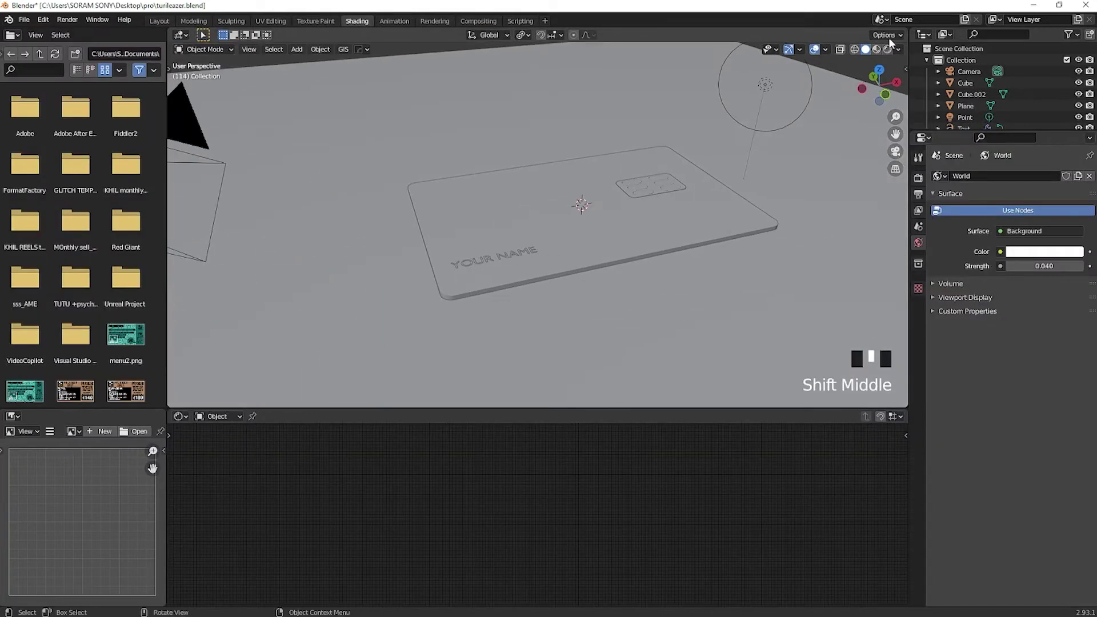
left_click(888, 49)
left_click(520, 336)
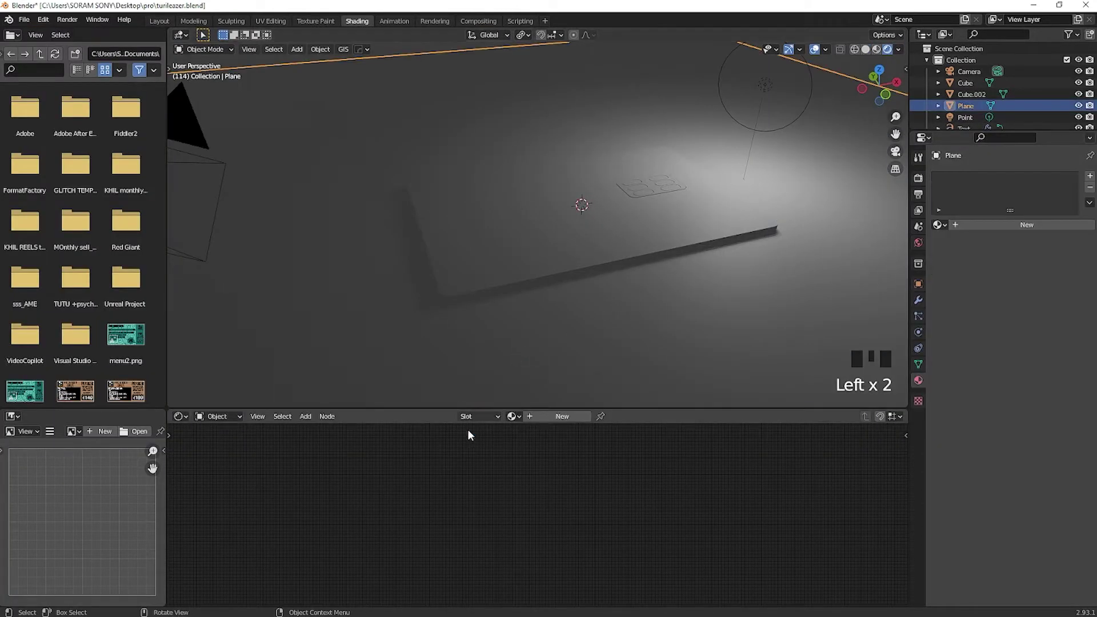
left_click(564, 416)
Step: Add a Voronoi Texture node beside the Principled BSDF in the plane's material
key("shift+a")
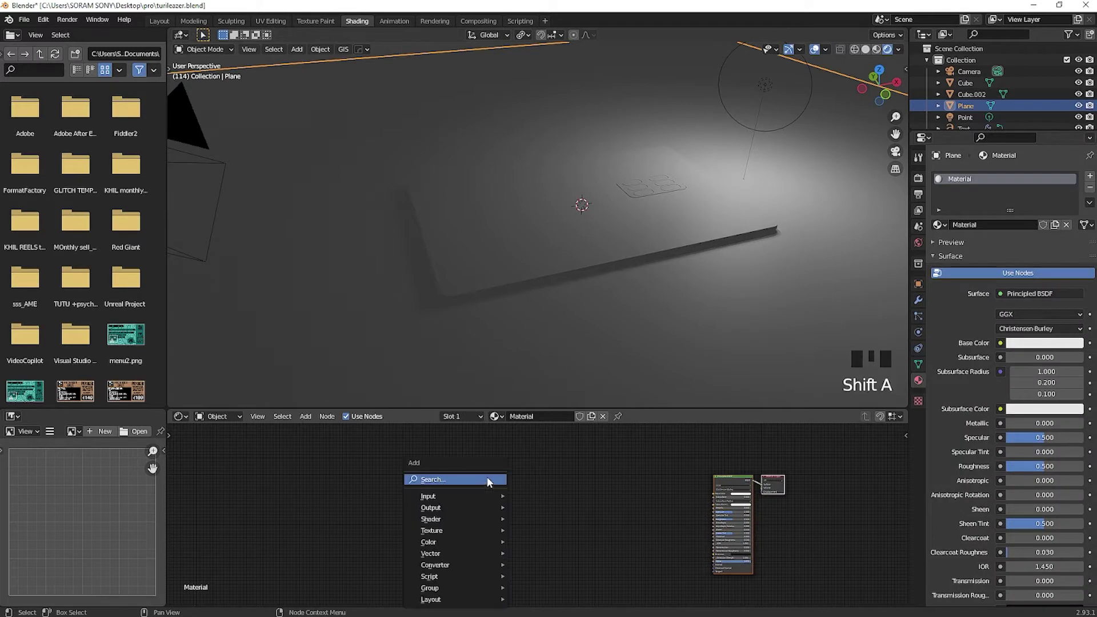
left_click(487, 477)
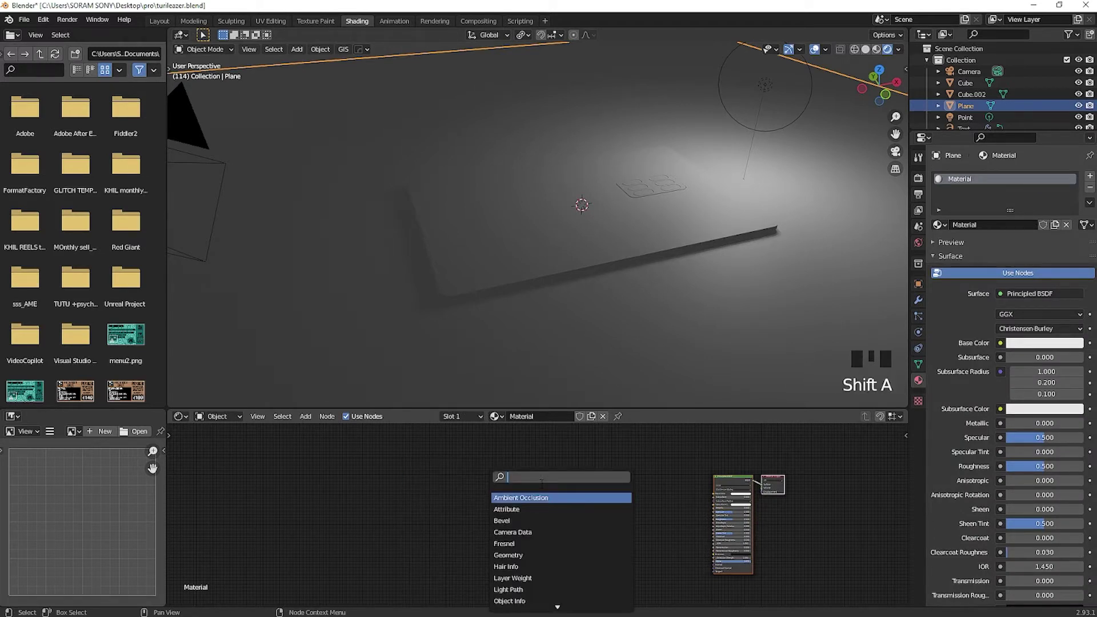
type("vo")
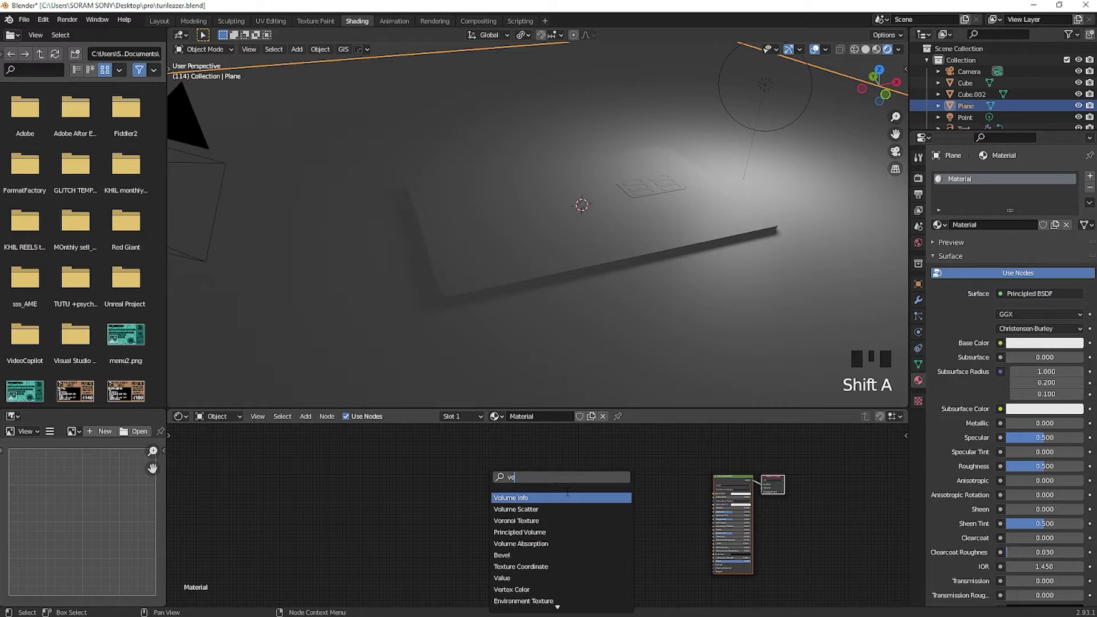
type("r")
left_click(570, 497)
left_click(727, 539)
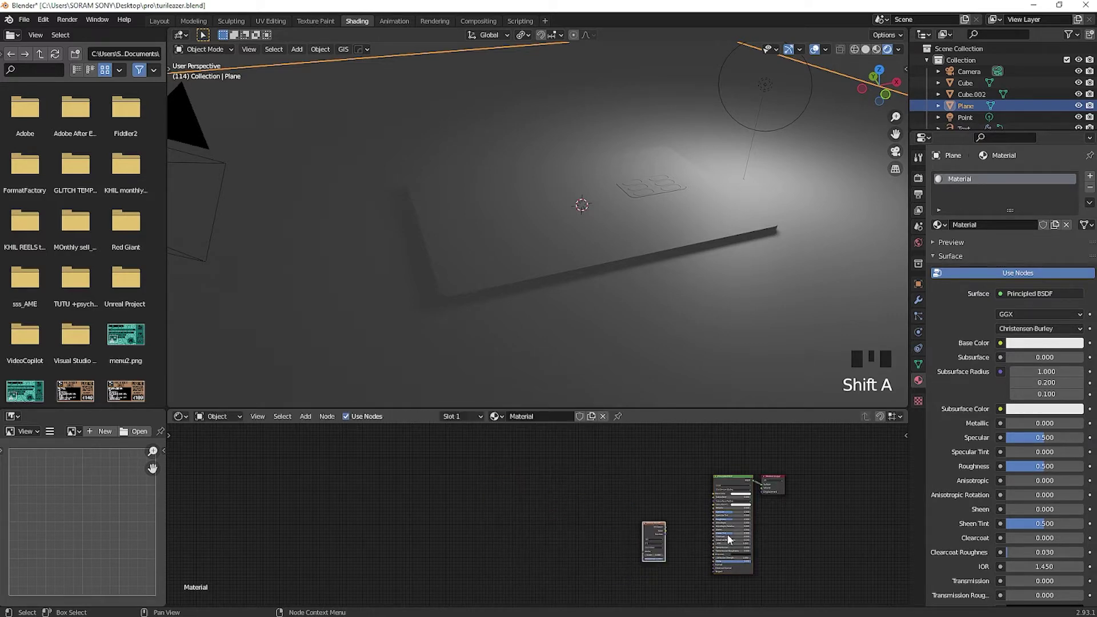
Step: Add a Bump node and connect its Normal output to the Normal input of the Principled BSDF
scroll(734, 528, "up", 12)
middle_click_drag(659, 466, 272, 376, "shift")
scroll(513, 489, "up", 3)
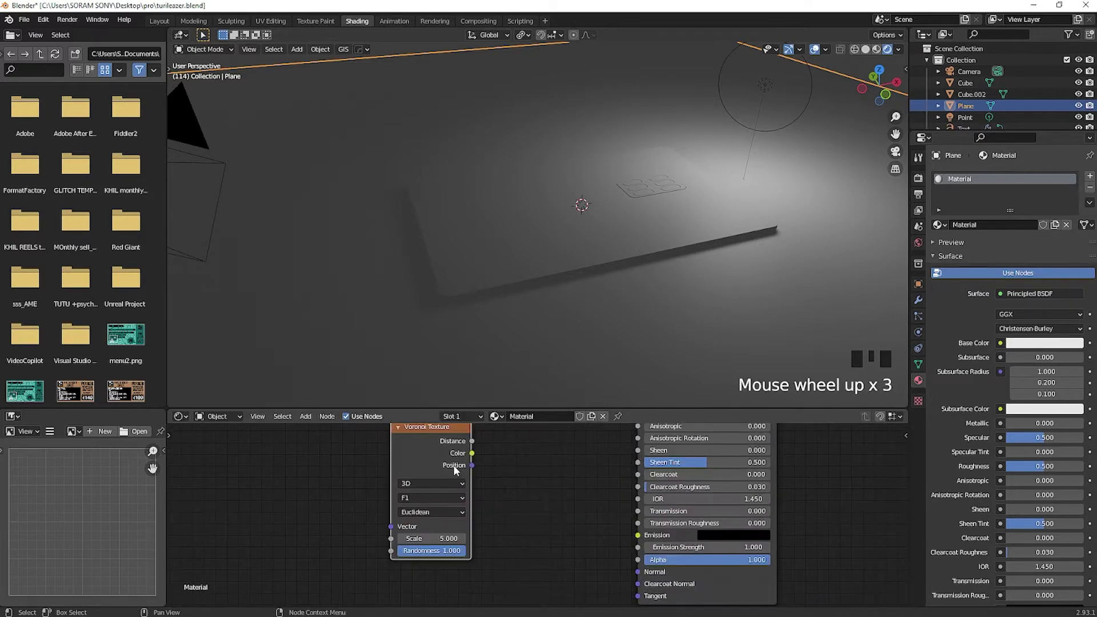
key("shift+a")
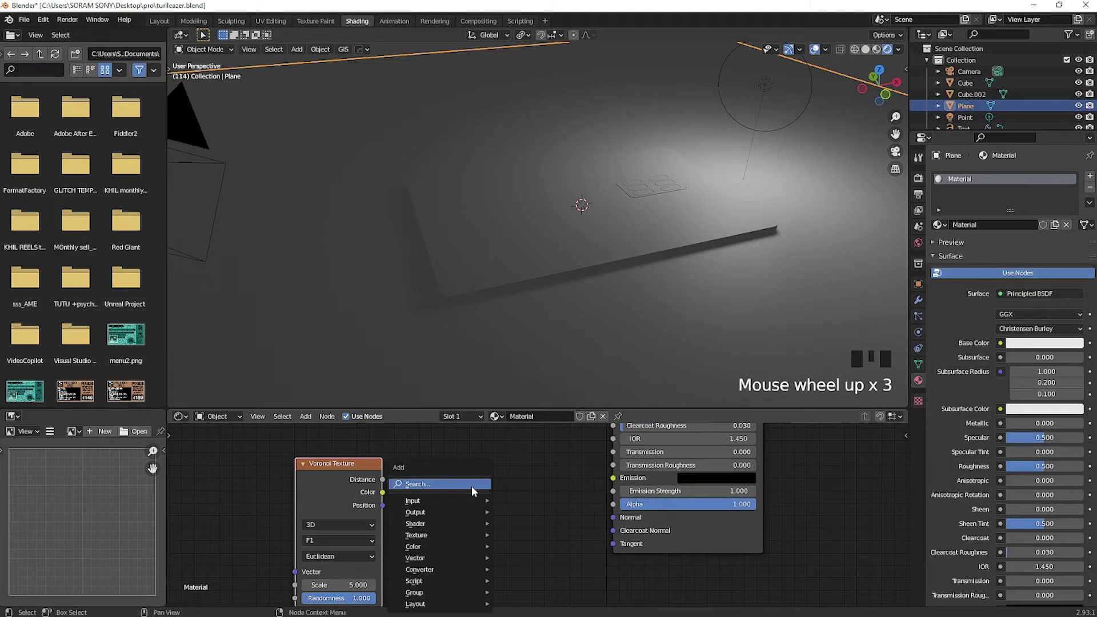
left_click(514, 488)
type("bum")
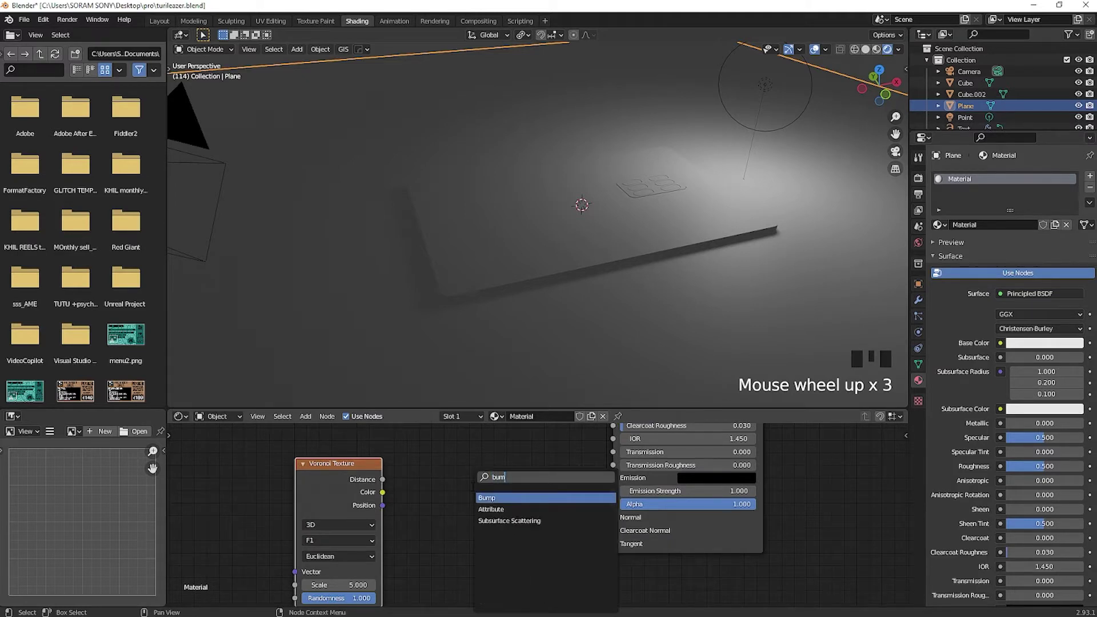
type("p")
key("Return")
left_click(565, 524)
left_click_drag(565, 524, 640, 518)
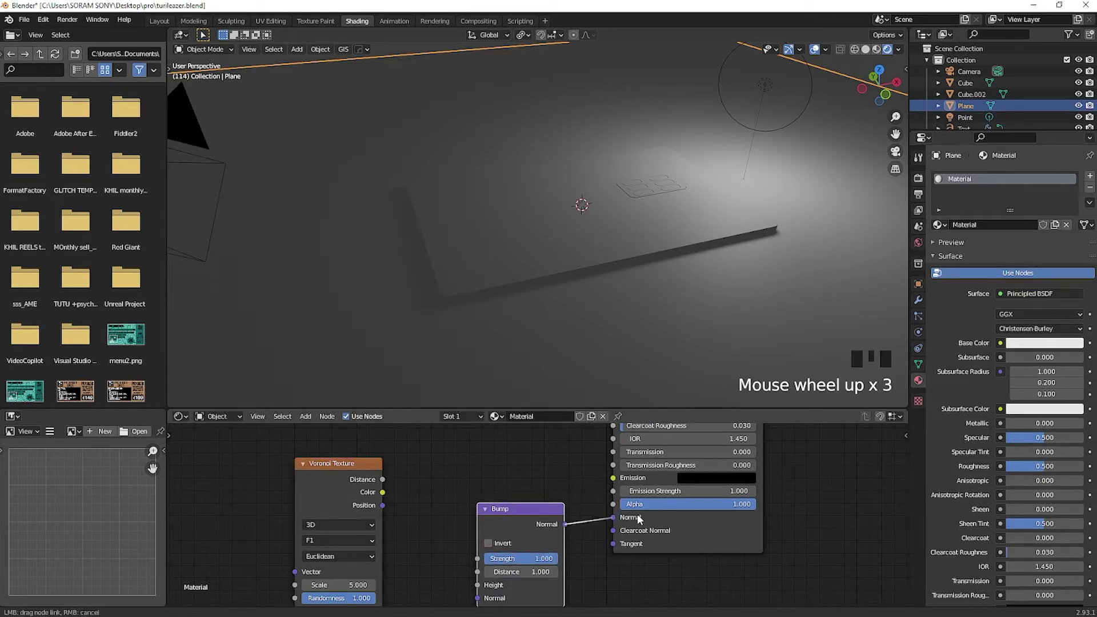
Step: Connect the Voronoi Texture's Distance output to the Bump node's Height input and reposition the Voronoi node lower
middle_click_drag(464, 523, 462, 480)
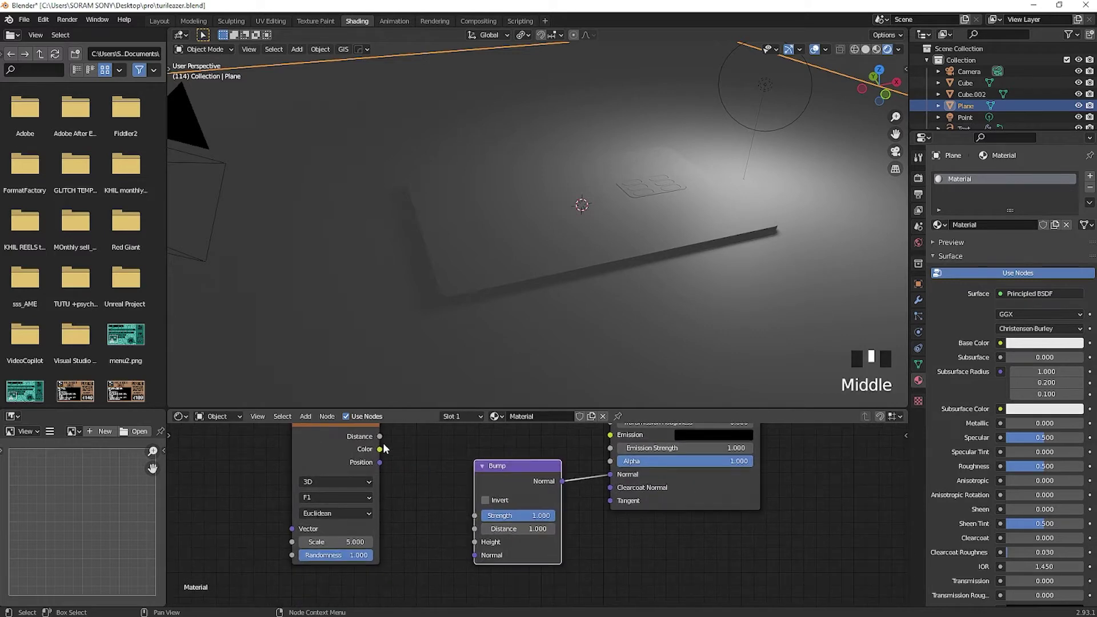
left_click_drag(379, 436, 429, 497)
left_click_drag(473, 542, 475, 541)
left_click_drag(363, 450, 381, 515)
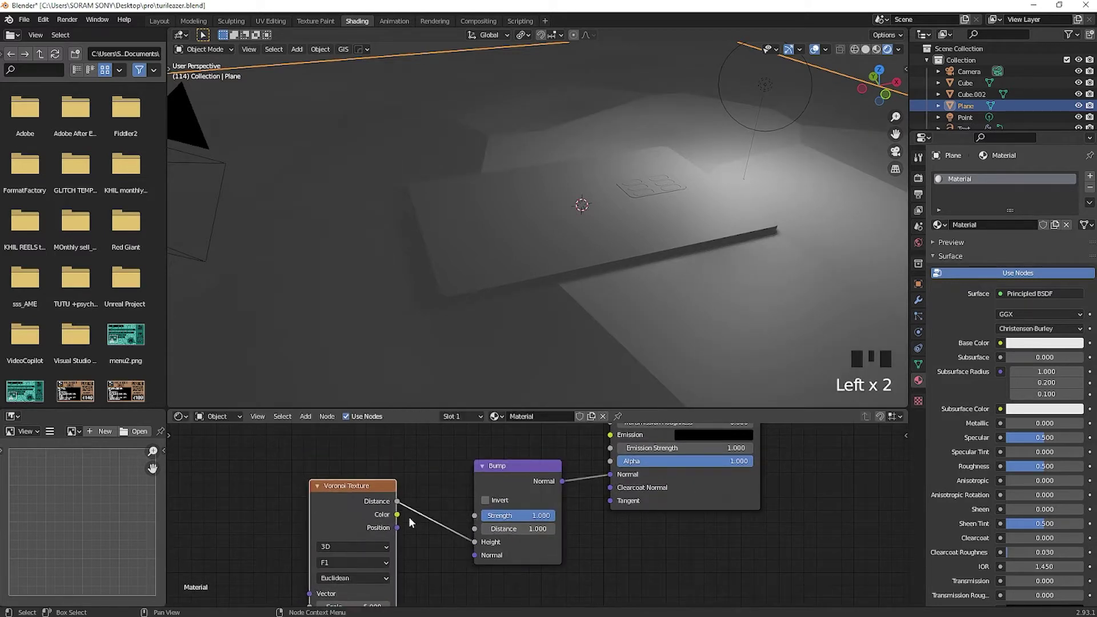
Step: Set the Voronoi Texture's Scale to 1000 for a fine, leather-like grain on the plane
middle_click_drag(409, 522, 401, 488)
scroll(666, 268, "down", 2)
scroll(667, 268, "down", 2)
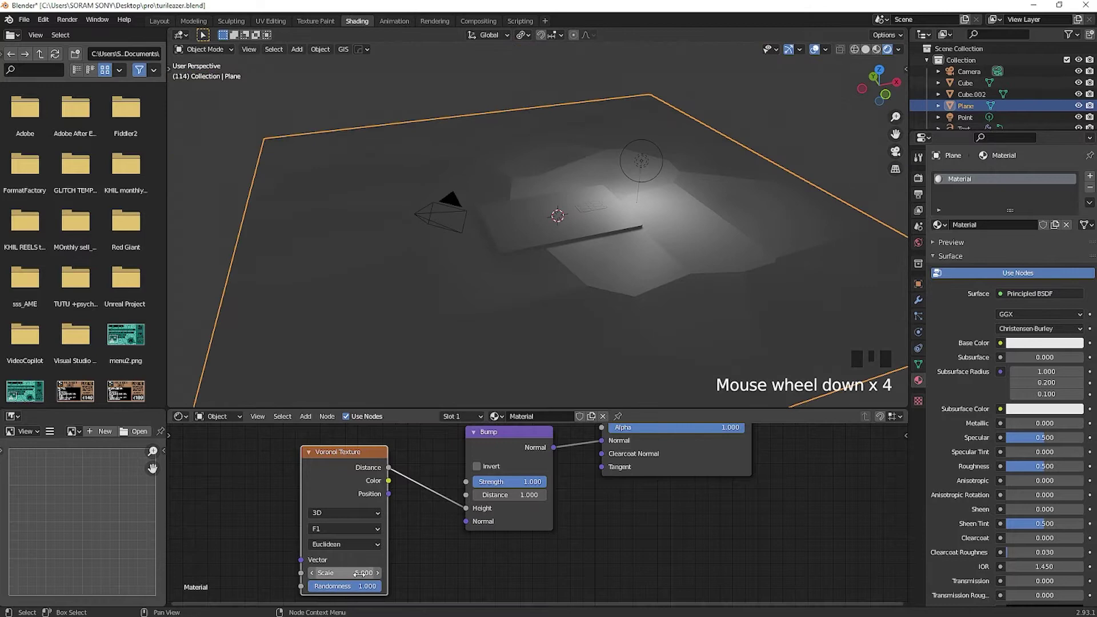
left_click_drag(343, 572, 410, 573)
scroll(693, 232, "up", 7)
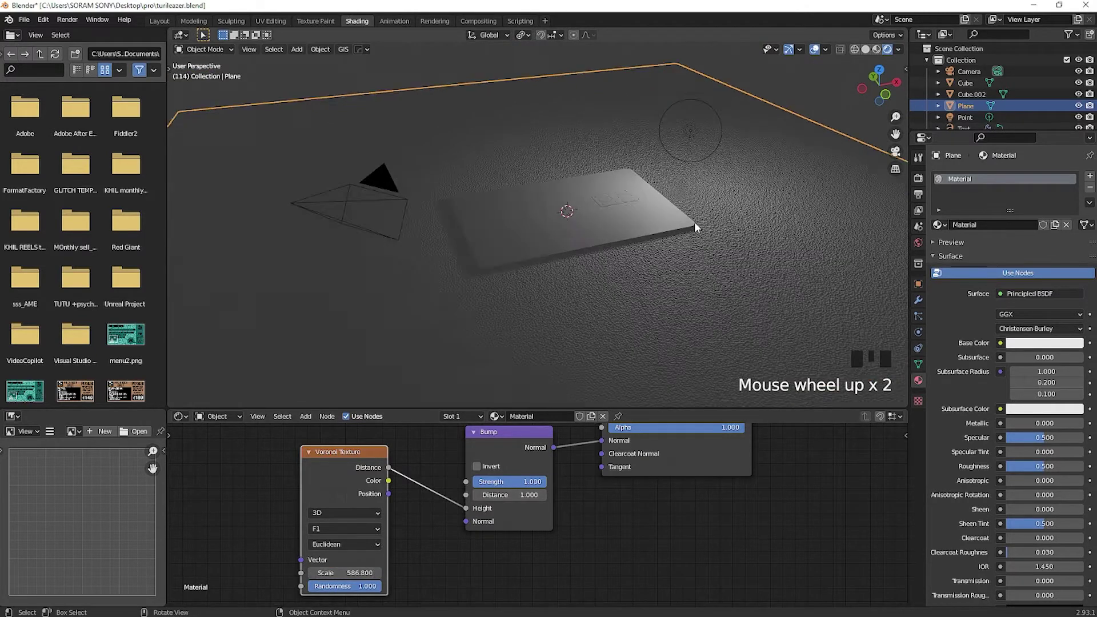
left_click_drag(342, 573, 400, 572)
scroll(558, 245, "down", 2)
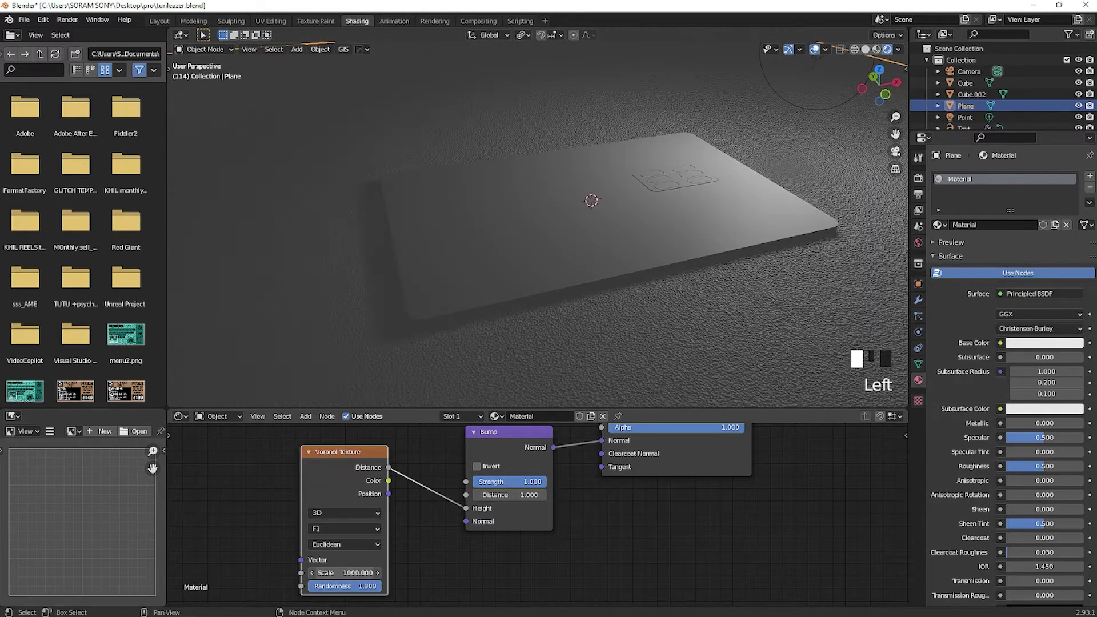
Step: Set the Bump node's Strength to about 0.592
scroll(622, 492, "up", 1)
left_click_drag(542, 480, 506, 480)
middle_click_drag(559, 459, 526, 542)
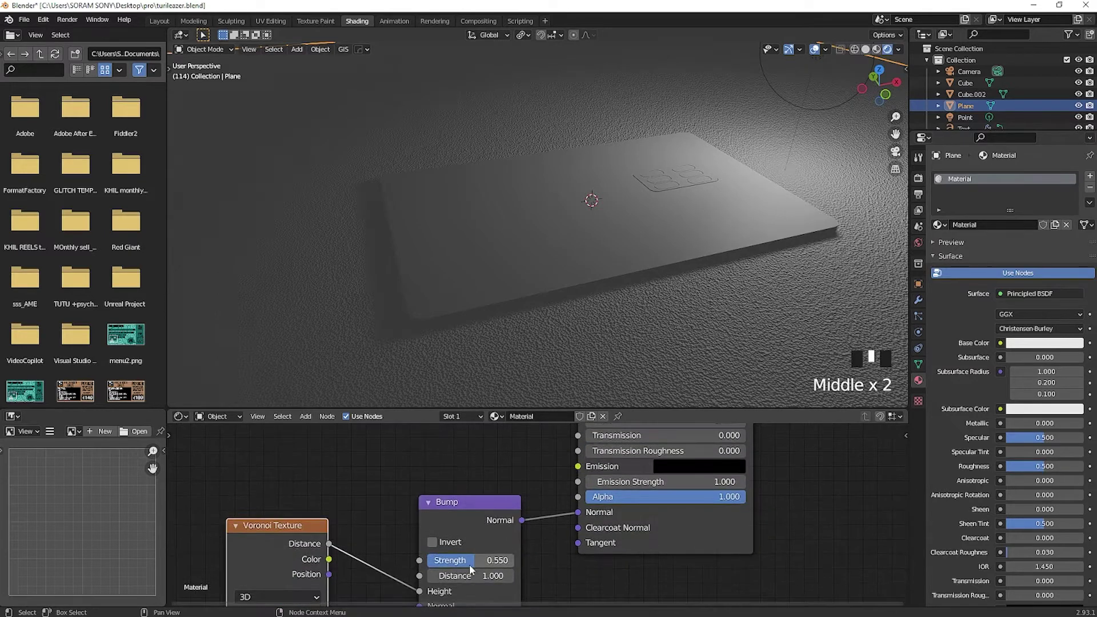
left_click_drag(469, 565, 473, 564)
scroll(581, 205, "down", 2)
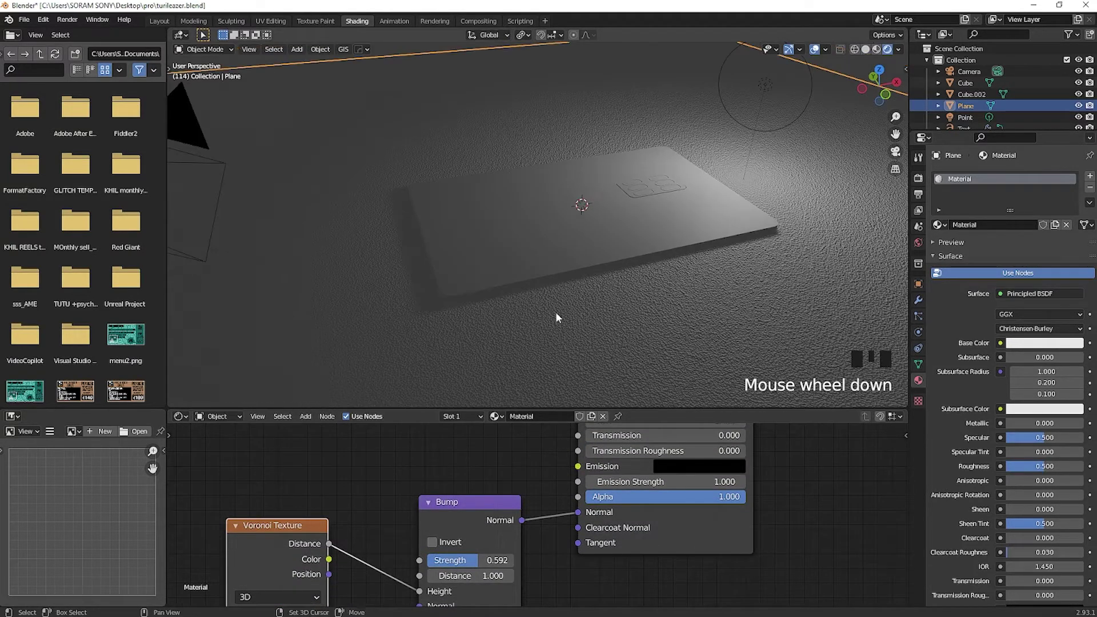
Step: Darken the plane material's Base Color to near black with a V value of about 0.072
middle_click_drag(581, 206, 580, 296, "shift")
middle_click_drag(669, 452, 640, 605)
left_click(651, 468)
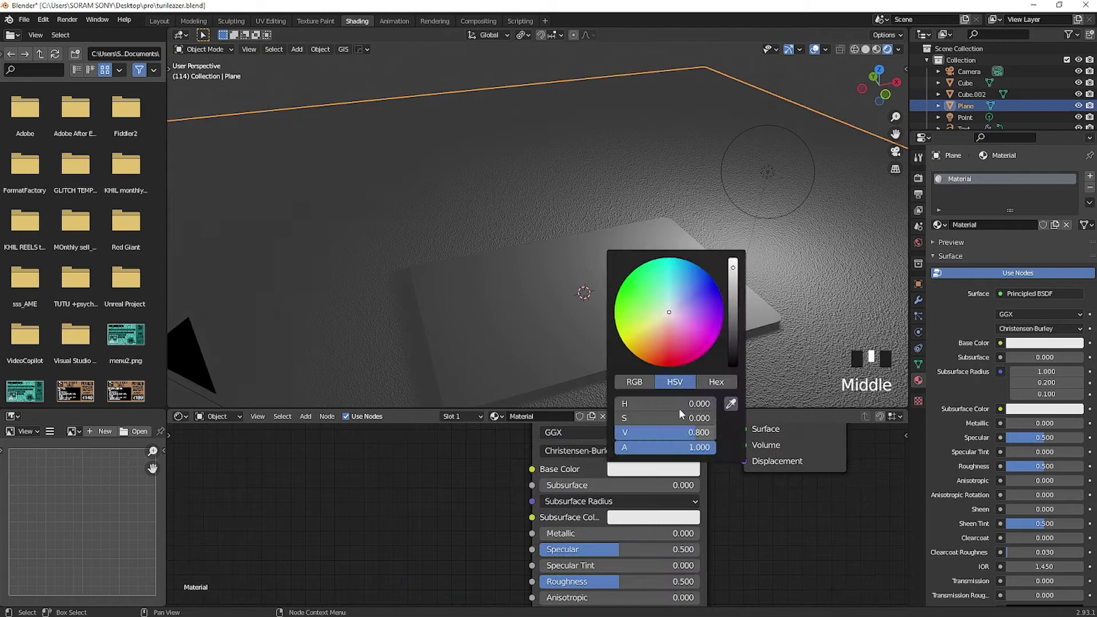
left_click(734, 330)
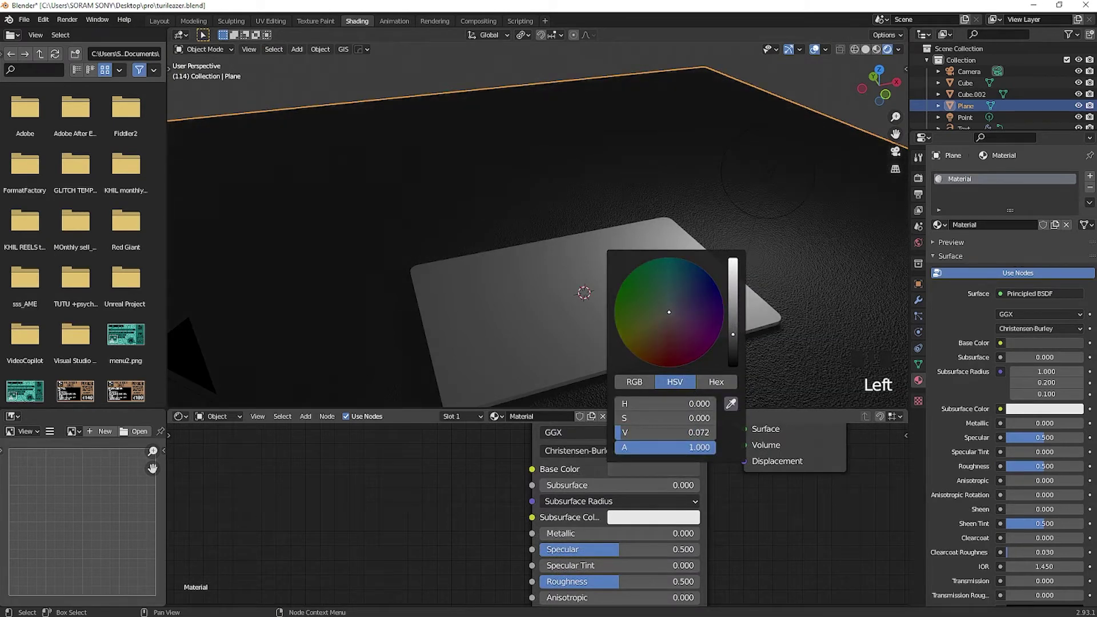
Step: Set the plane material's Roughness to about 0.355 and check the surface around the card
middle_click_drag(729, 552, 717, 510)
left_click_drag(625, 539, 612, 538)
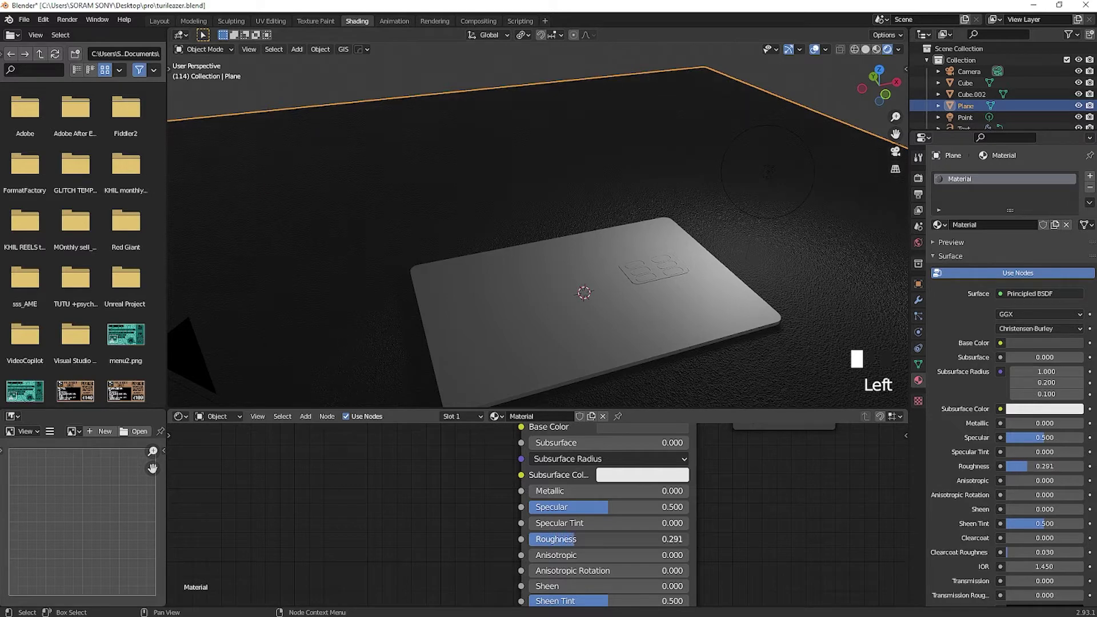
left_click_drag(600, 539, 602, 539)
scroll(794, 467, "down", 3)
scroll(755, 315, "down", 3)
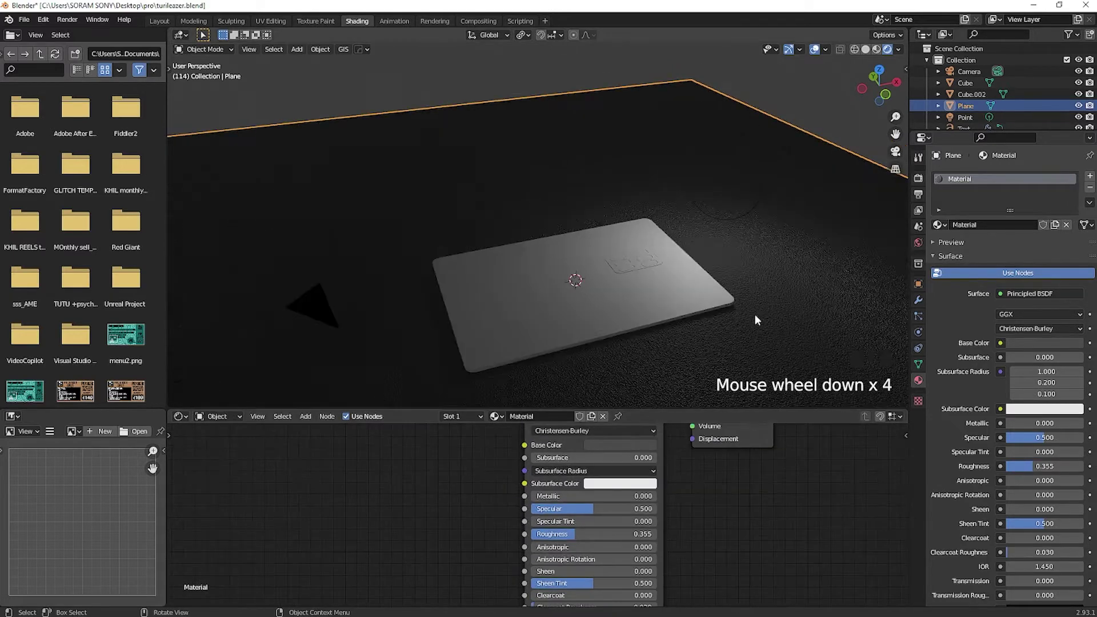
mouse_move(637, 282)
middle_mouse_down()
mouse_move(672, 311)
mouse_move(636, 274)
middle_mouse_up()
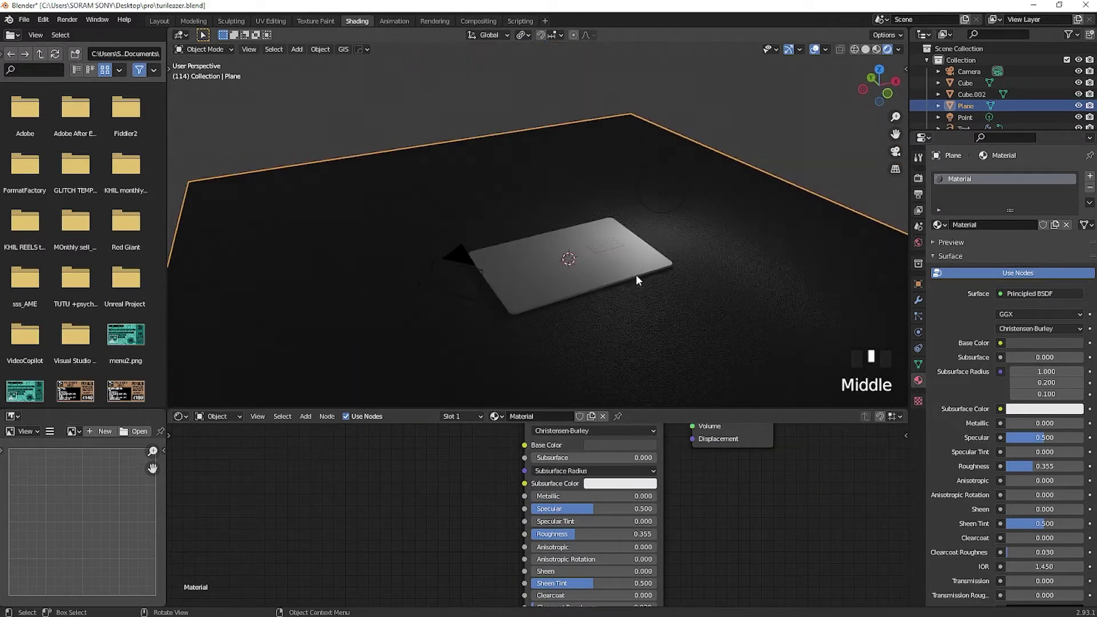
scroll(609, 277, "up", 3)
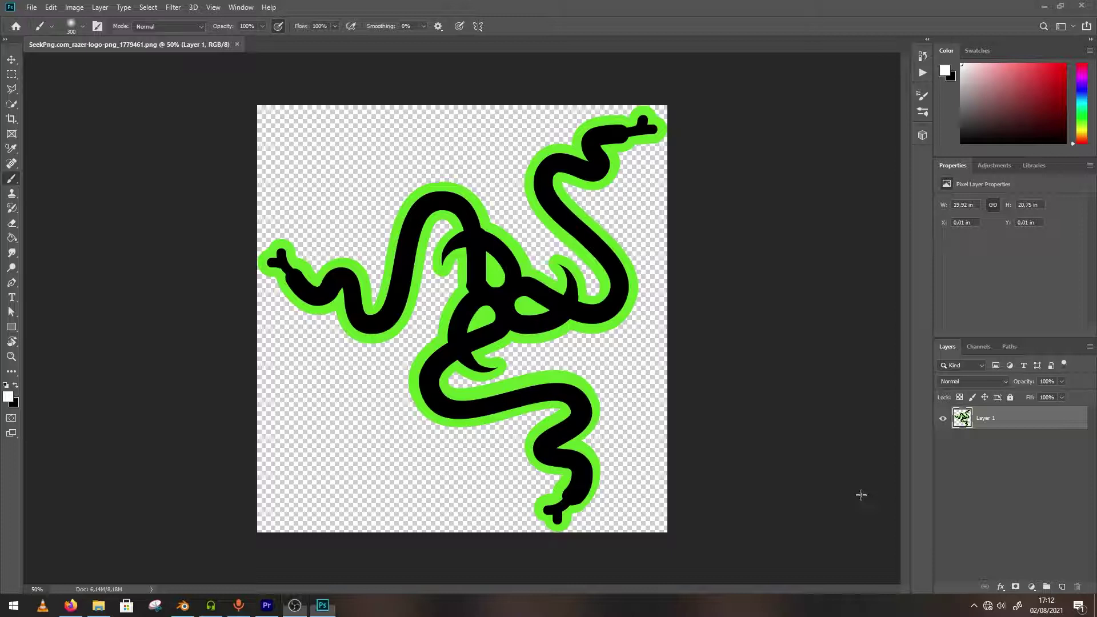
Step: In Photoshop, turn the Razer logo's green outline white using an image colour adjustment
key("ctrl+0")
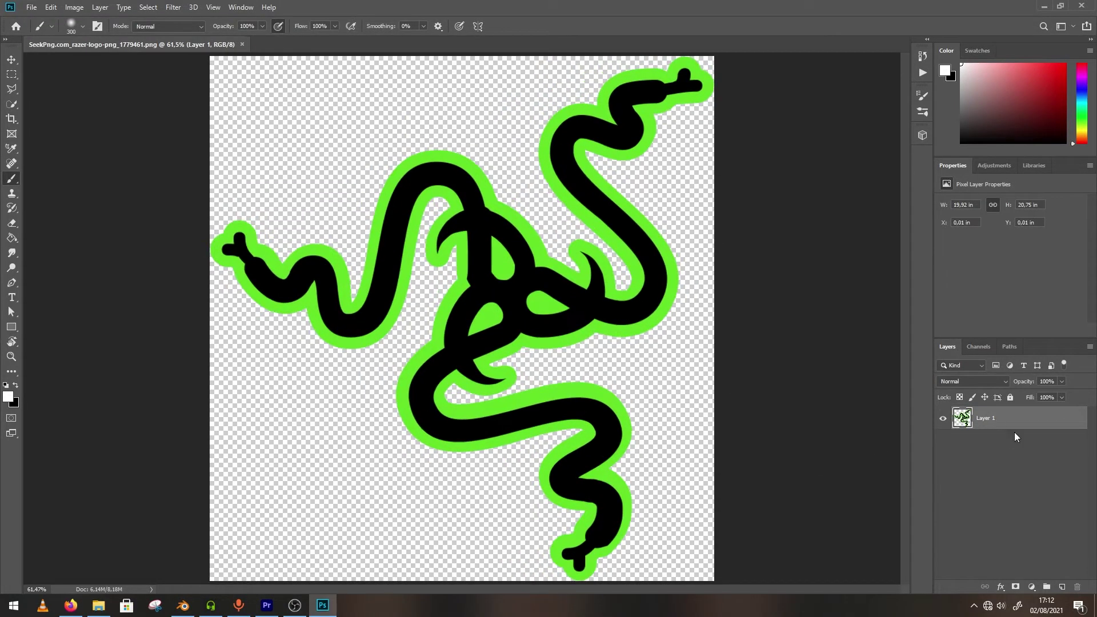
left_click(71, 8)
mouse_move(84, 37)
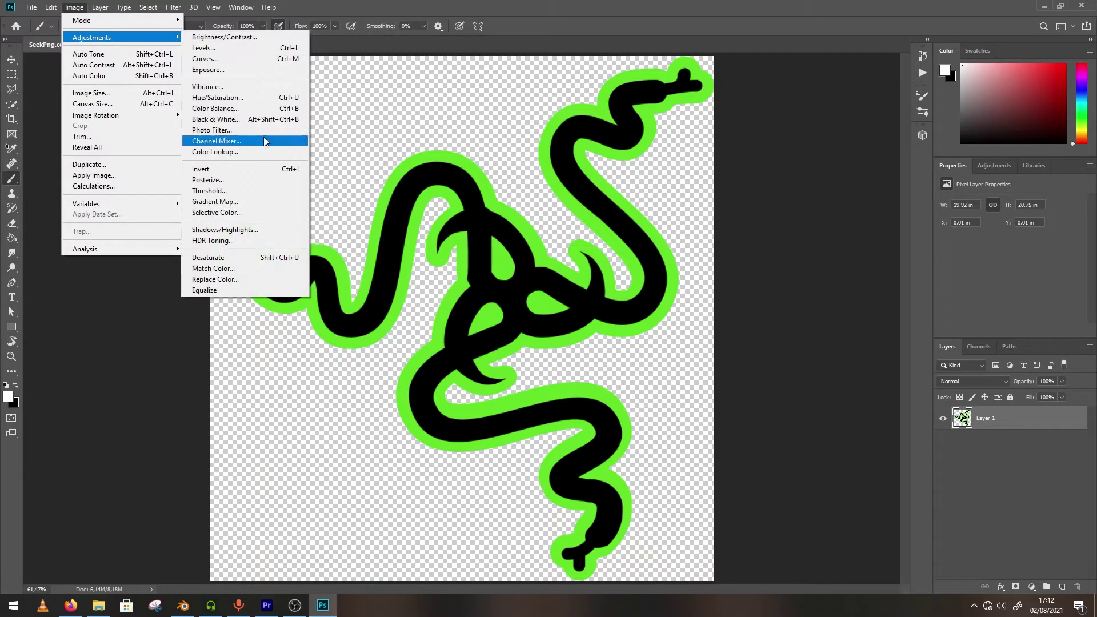
left_click(331, 140)
left_click_drag(919, 211, 940, 211)
left_click(990, 116)
Step: Add a black-filled layer beneath the logo and merge it with the logo layer
left_click(1062, 586)
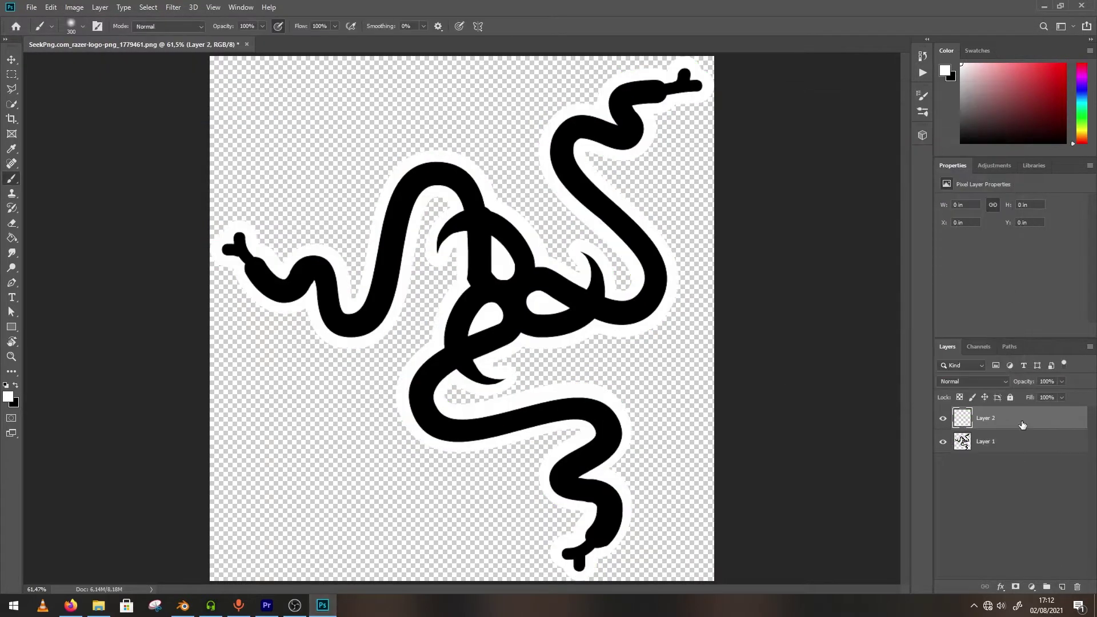
left_click_drag(1023, 425, 1024, 448)
key("g")
key("x")
left_click(326, 390)
left_click(1018, 422, "shift")
key("ctrl+e")
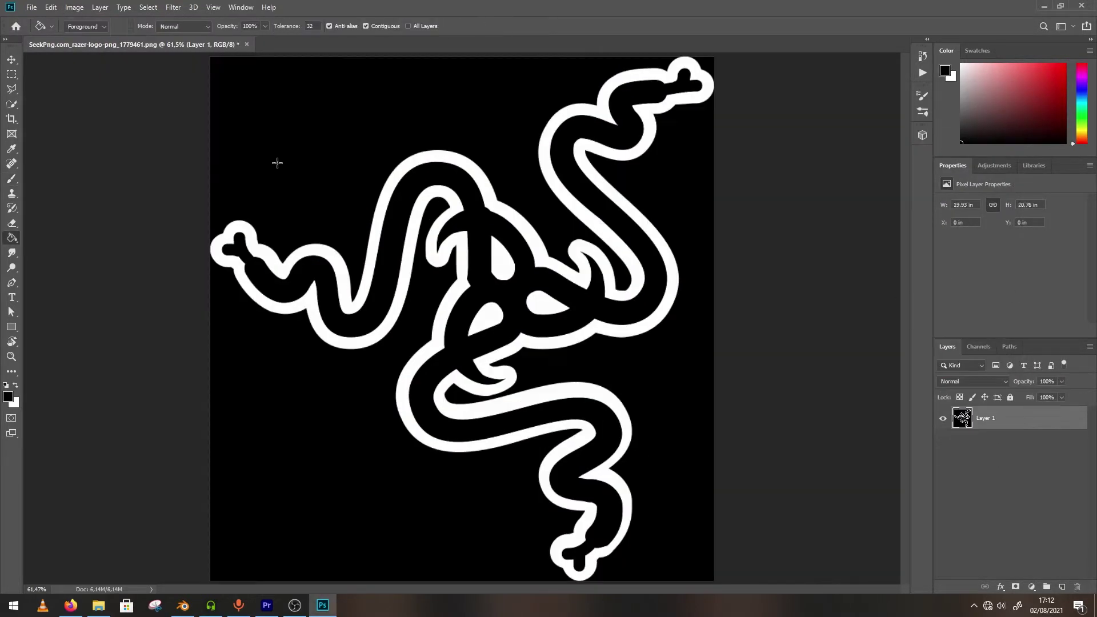
Step: Try the Generate Bump Map filter on the logo and rotate its preview sphere
left_click(174, 8)
mouse_move(222, 133)
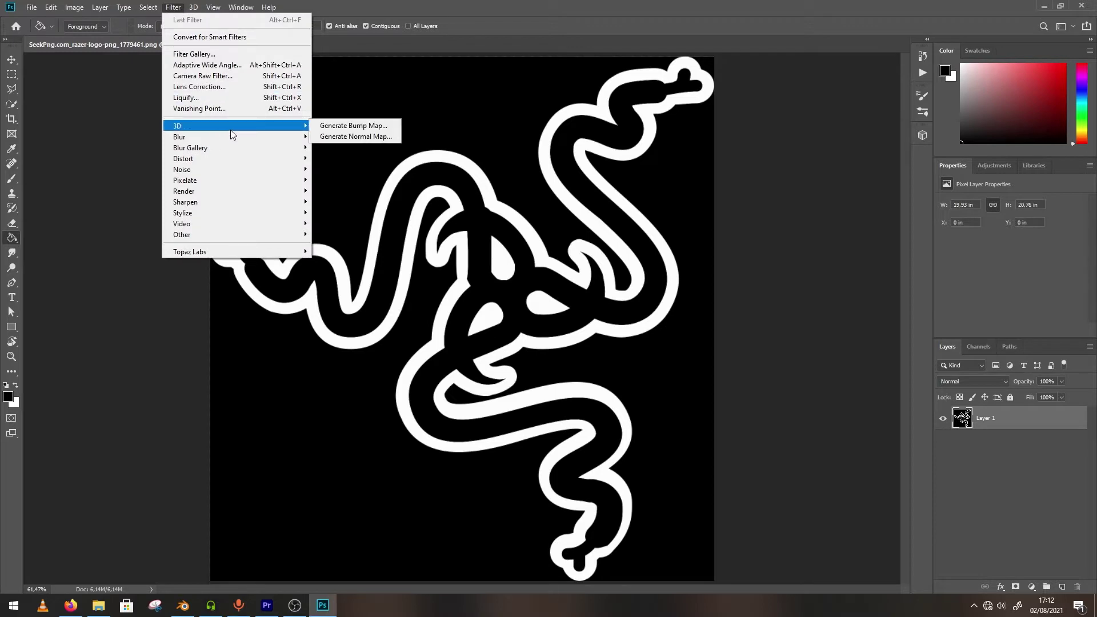
left_click(377, 130)
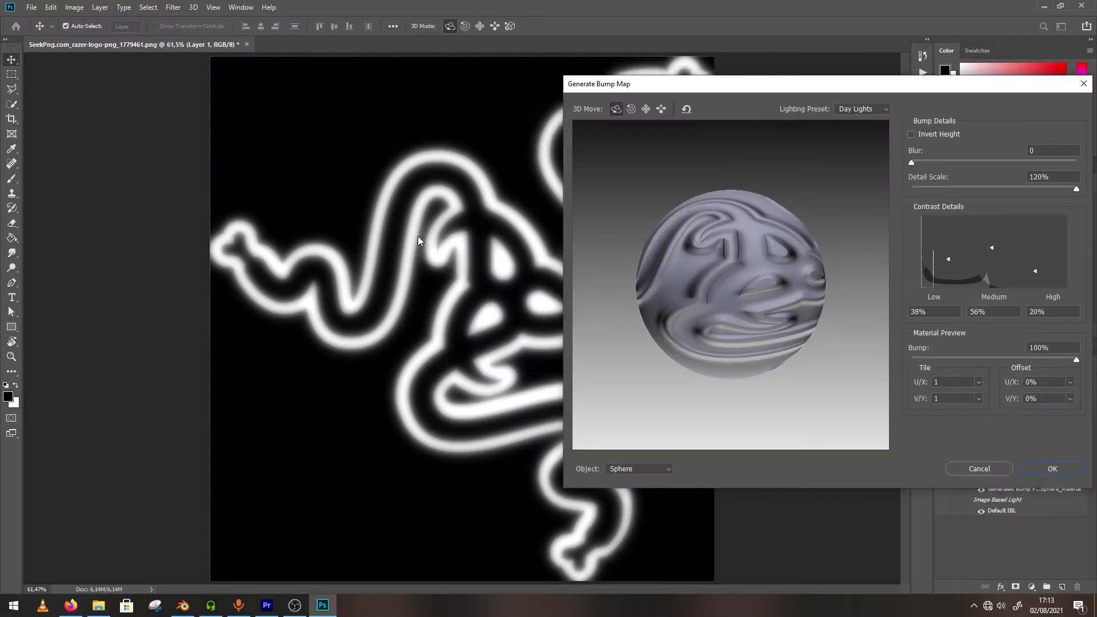
left_click_drag(760, 292, 789, 349)
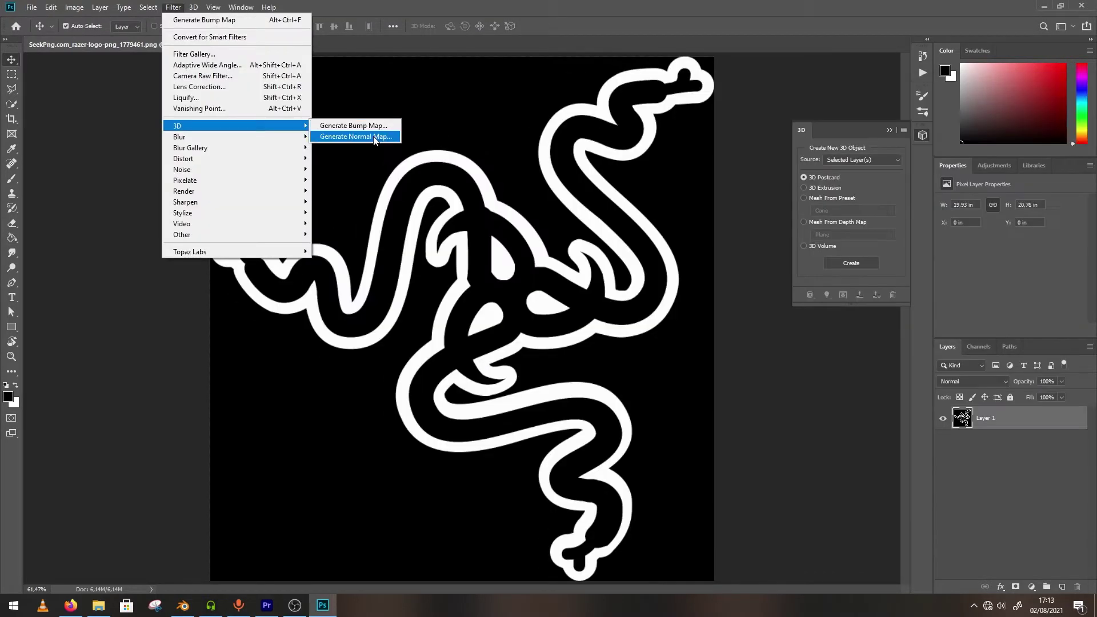
Step: Generate a normal map from the logo with the Generate Normal Map filter, inspecting it on the preview sphere
left_click(378, 137)
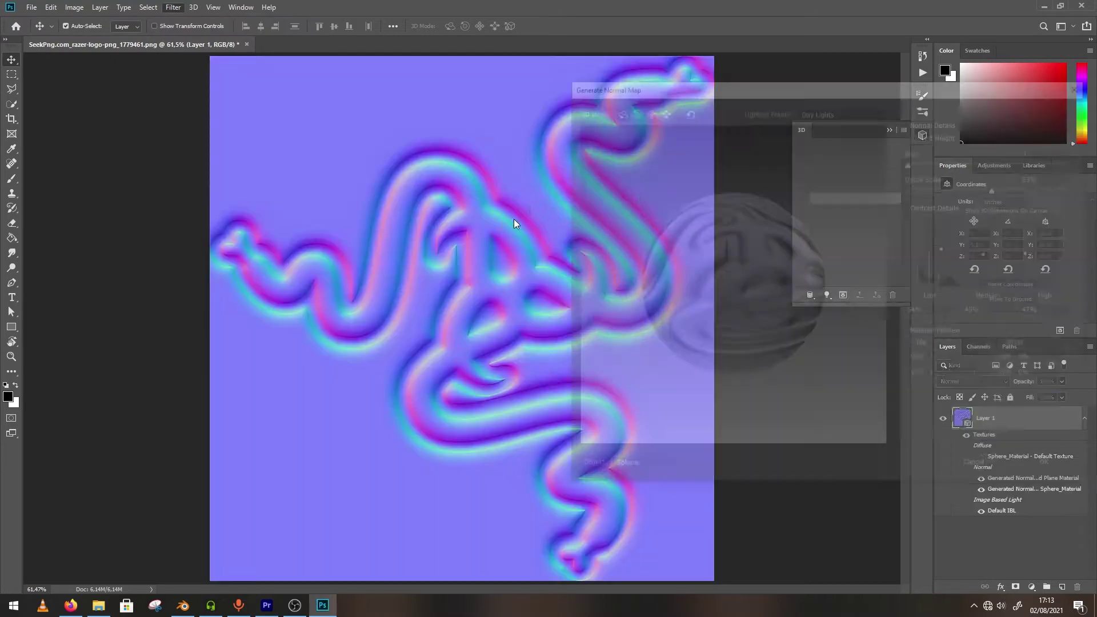
left_click_drag(699, 312, 800, 337)
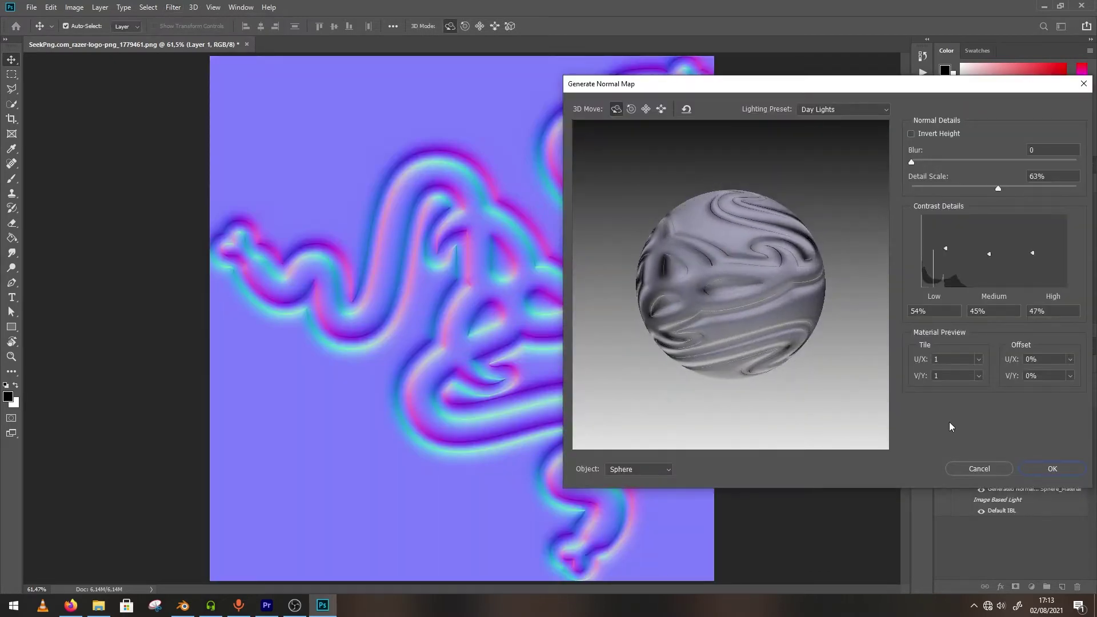
left_click(1063, 469)
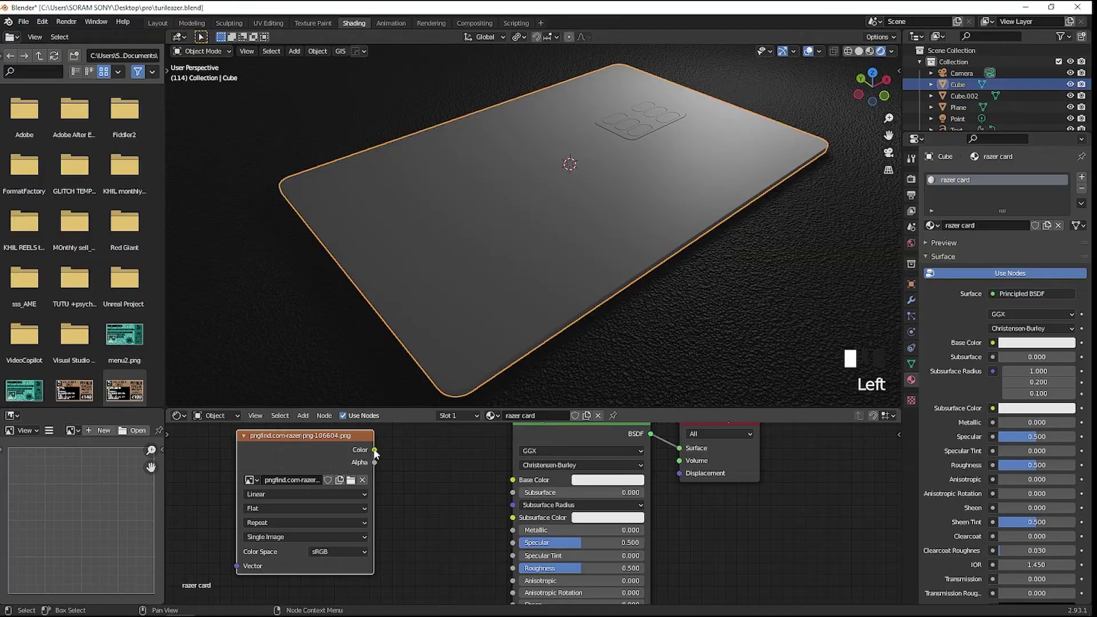
Step: Connect the Razer logo image texture's Color output to the Principled BSDF's Base Color in the card material
left_click_drag(375, 450, 437, 473)
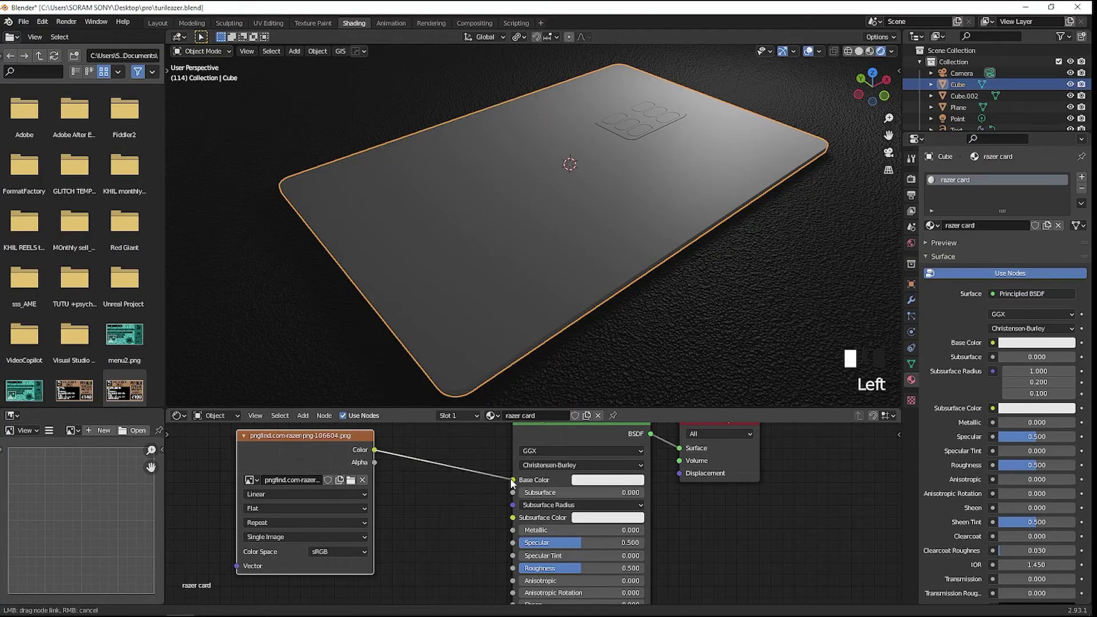
left_click_drag(523, 478, 514, 479)
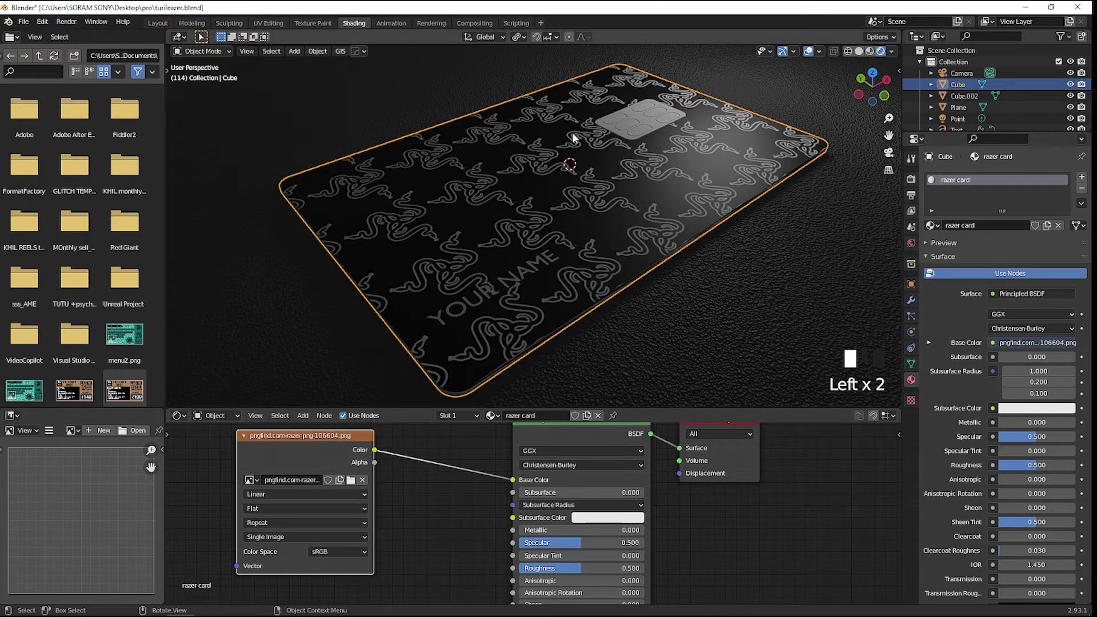
middle_click_drag(575, 138, 568, 202)
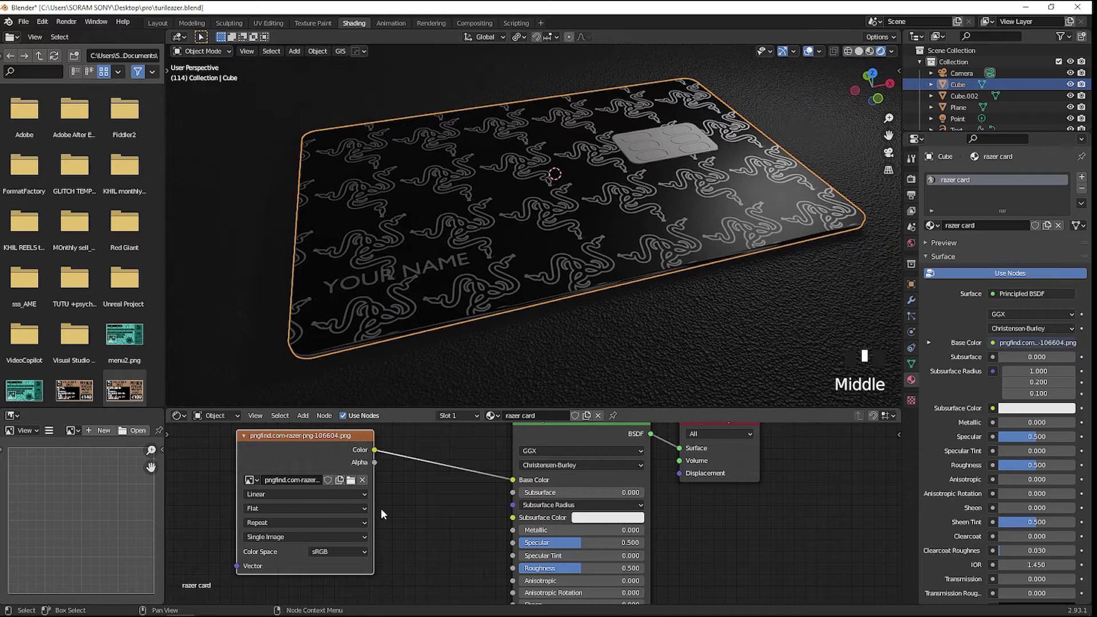
Step: Try the Extend extension mode on the logo image texture and inspect it on the card
middle_click_drag(433, 492, 498, 488)
scroll(468, 506, "up", 2)
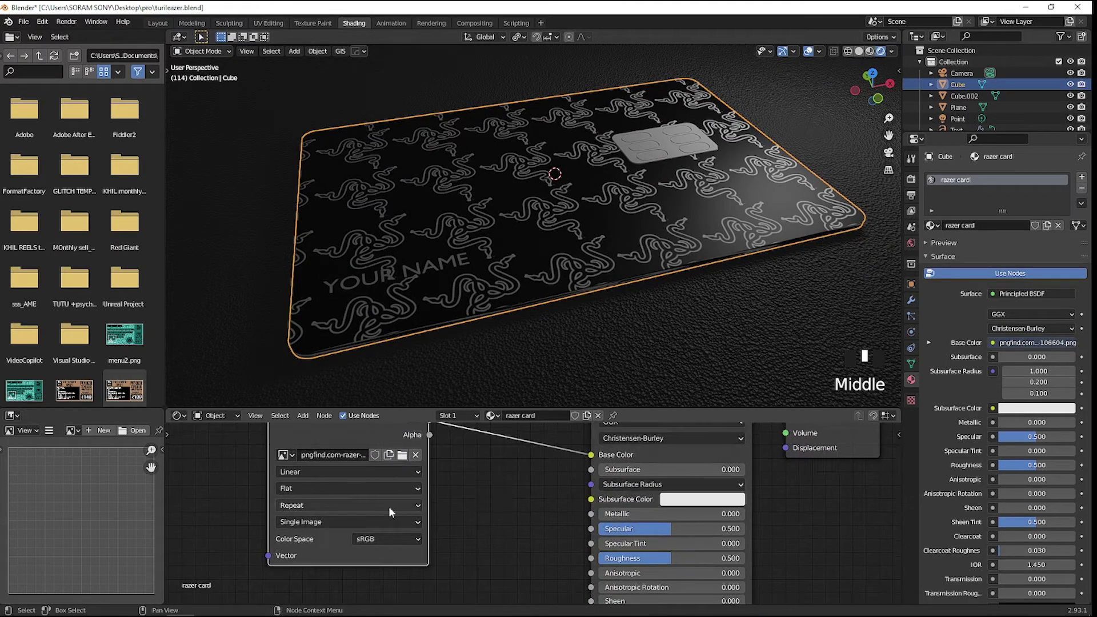
left_click(397, 505)
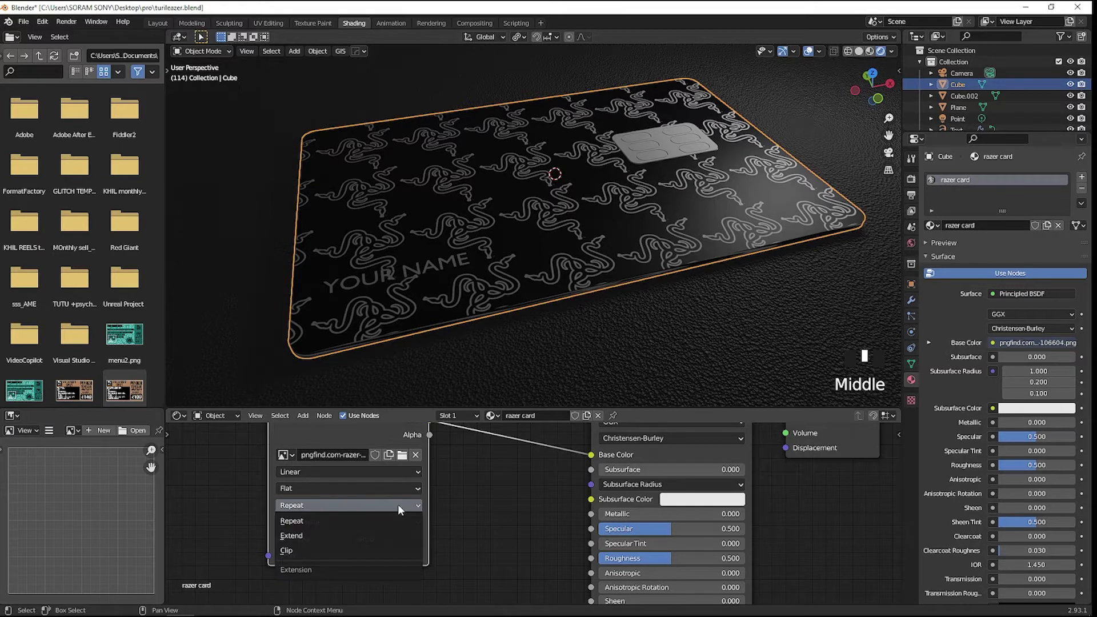
left_click(398, 533)
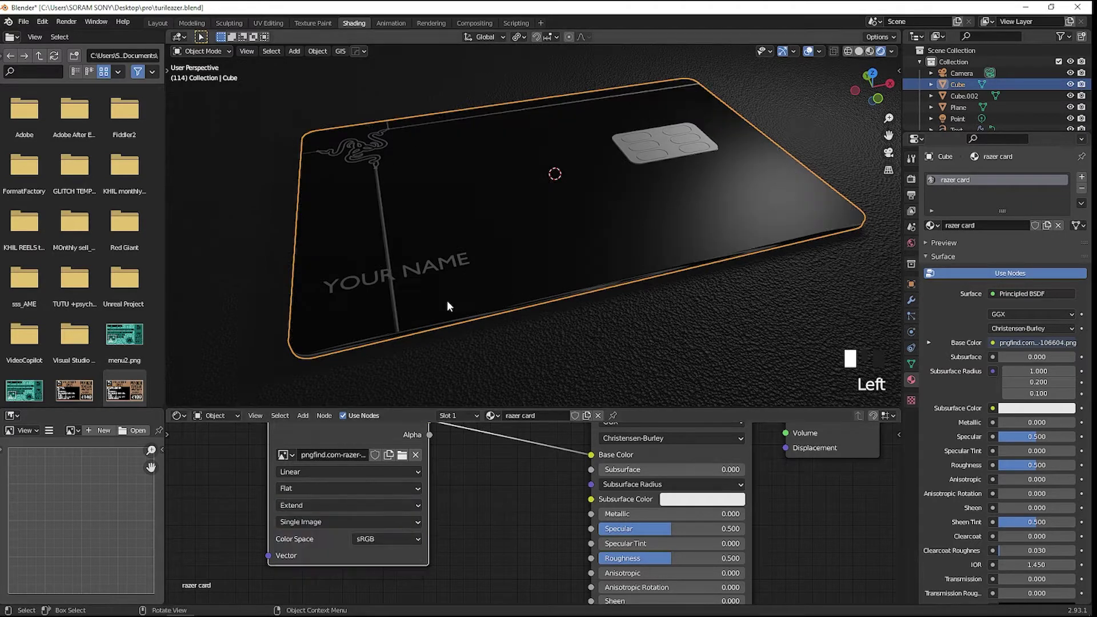
middle_click_drag(441, 191, 428, 219)
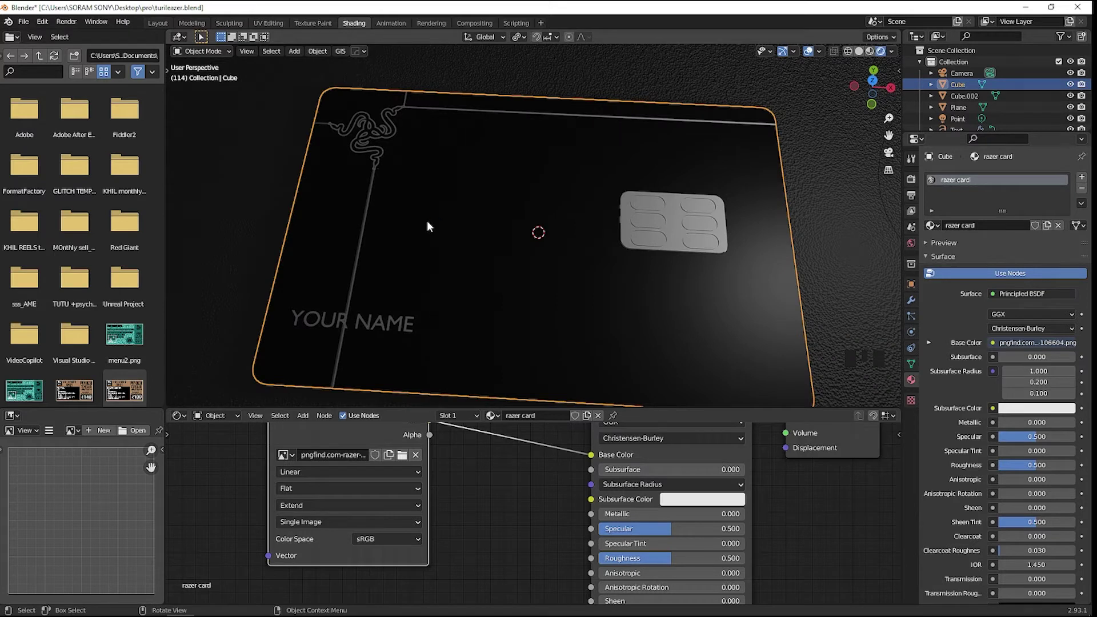
Step: Set the logo image texture's extension mode to Clip and inspect the card's surface
left_click(368, 505)
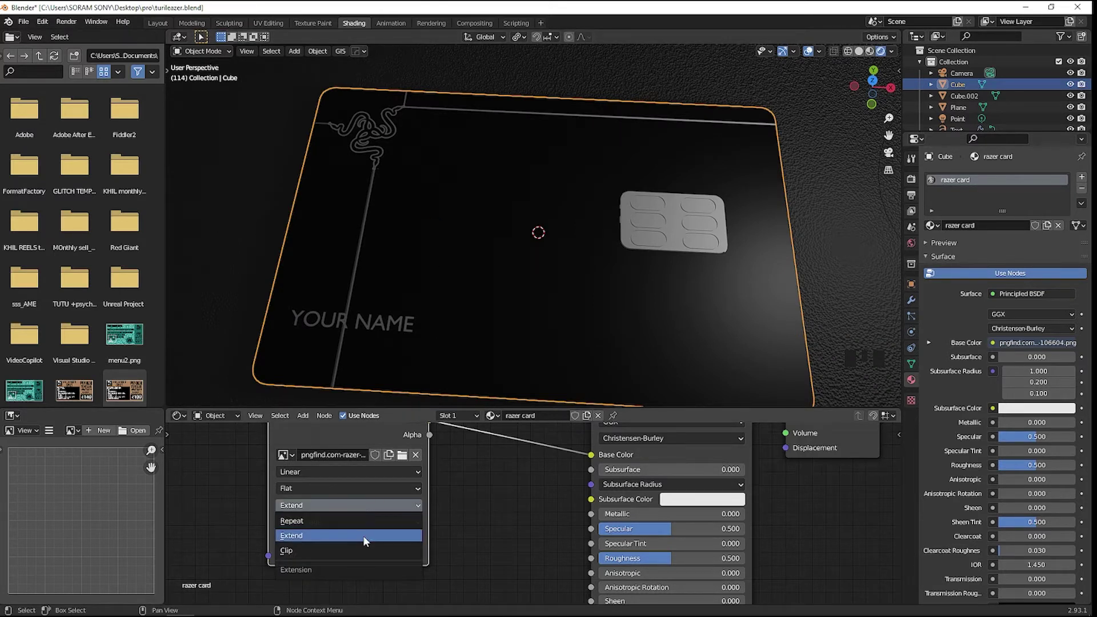
left_click(359, 552)
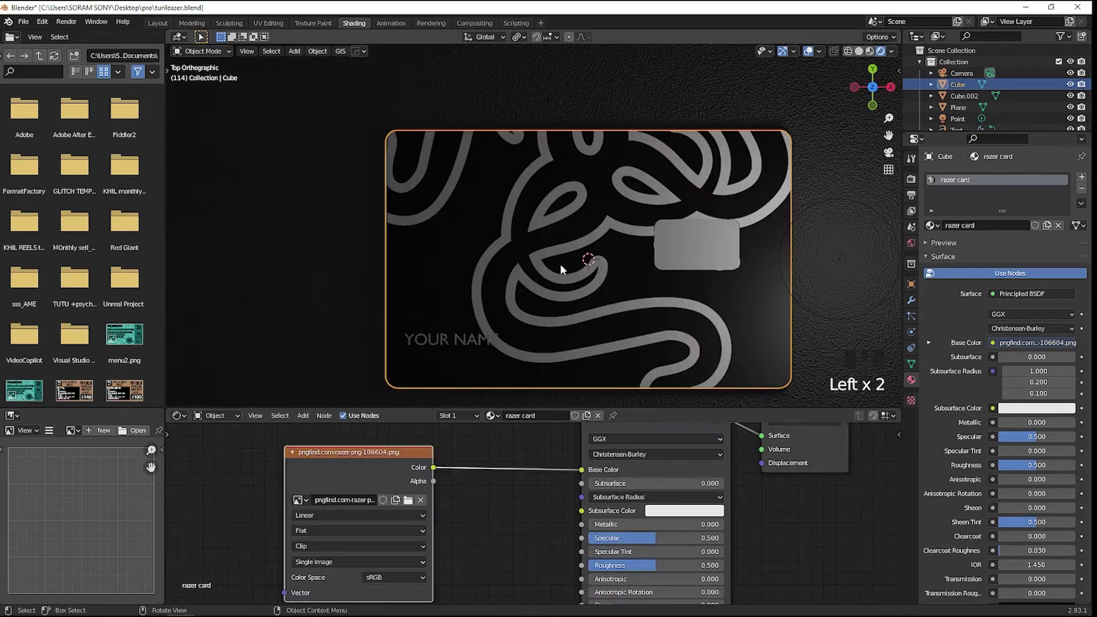
middle_click_drag(560, 264, 601, 204)
scroll(603, 205, "down", 2)
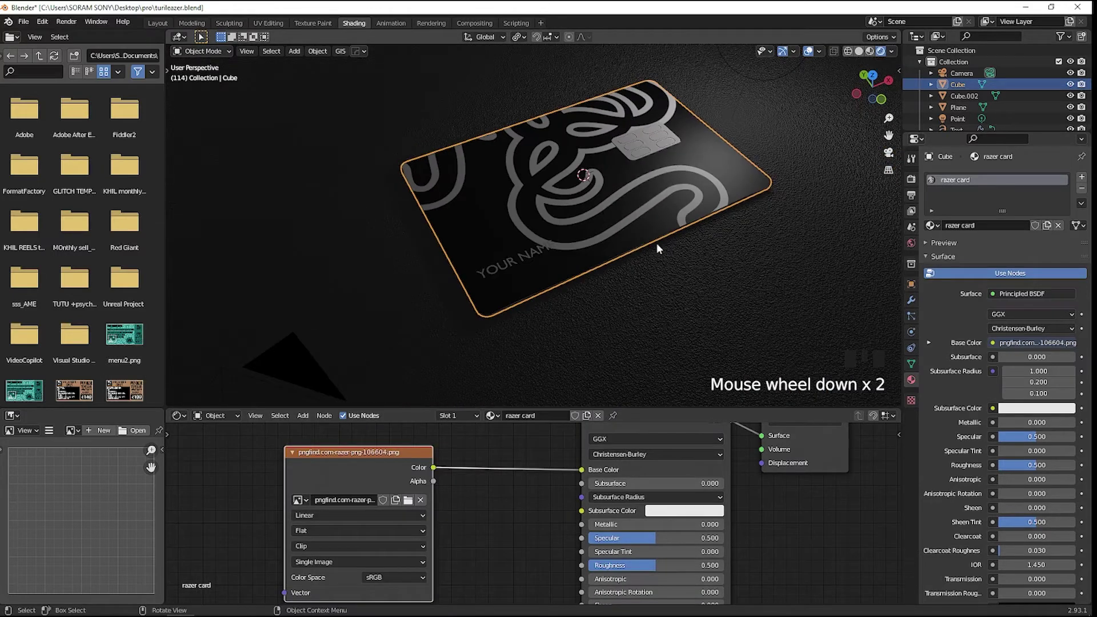
middle_click_drag(678, 240, 522, 235, "shift")
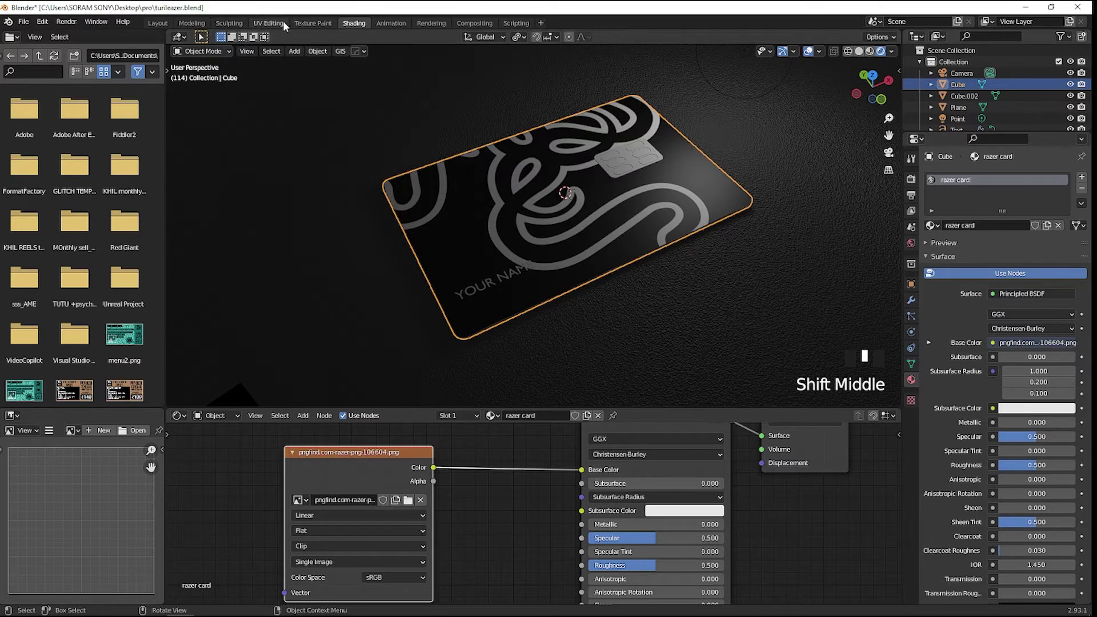
Step: Go to UV editing for the card and unwrap its top faces with Project from View in top view
left_click(268, 23)
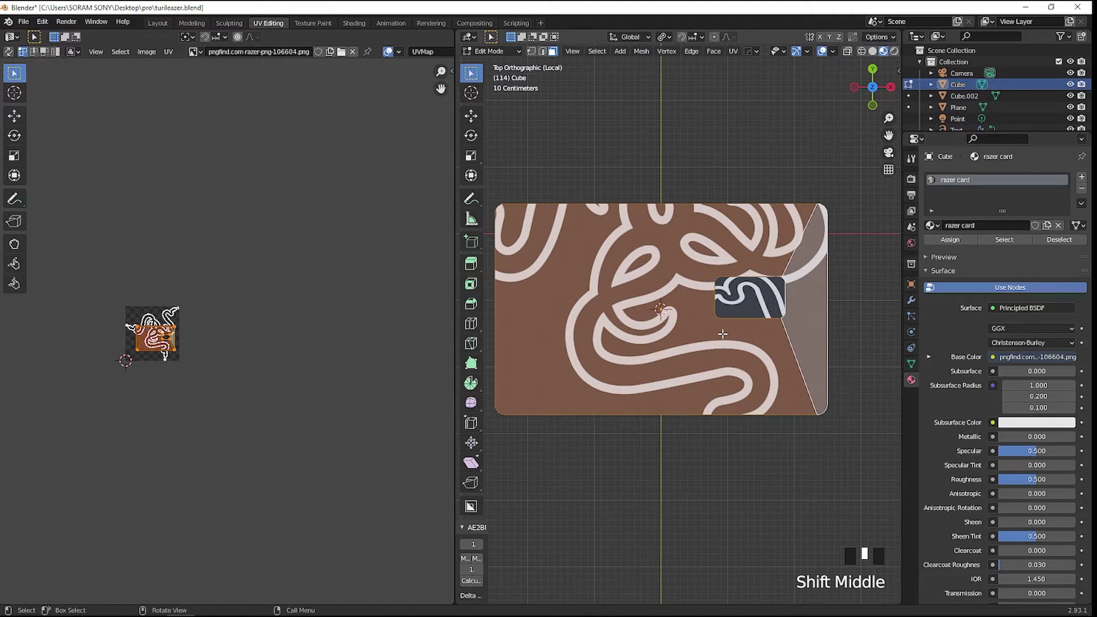
key("u")
left_click(722, 334)
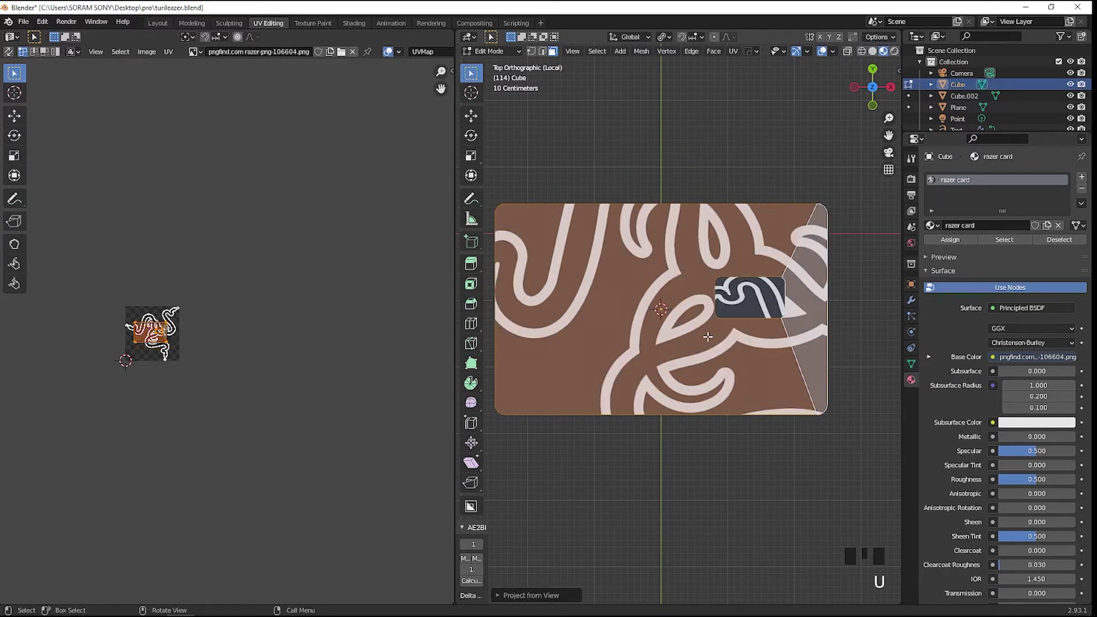
Step: Enlarge and move the top faces' UVs so the whole logo sits small in the card's upper-left corner
scroll(162, 326, "up", 5)
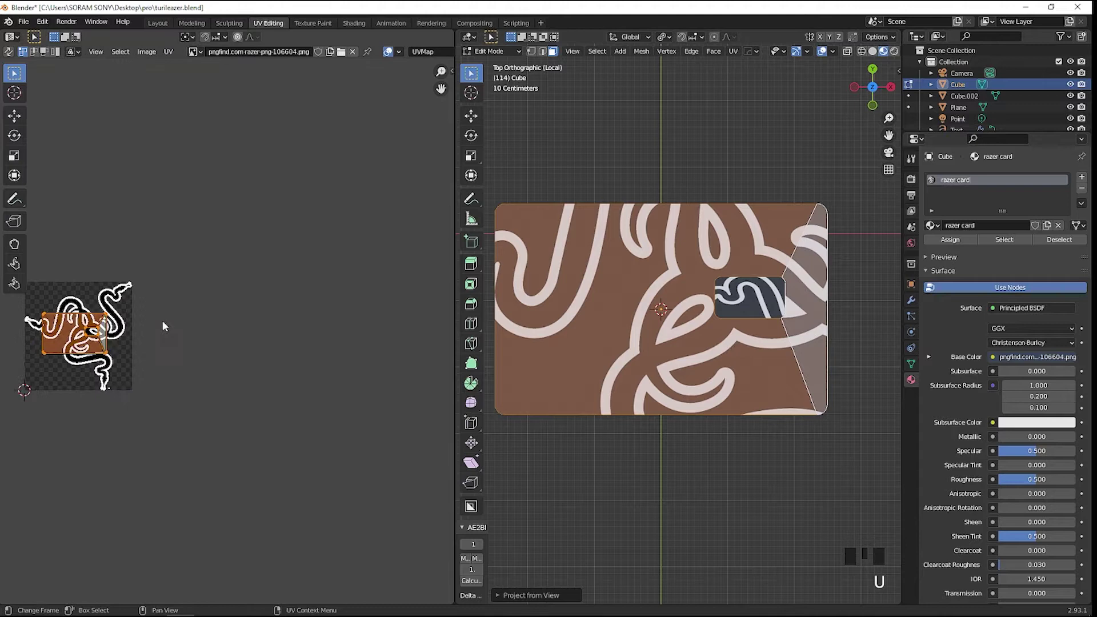
middle_click_drag(165, 324, 383, 359)
scroll(294, 365, "up", 2)
scroll(295, 369, "up", 2)
scroll(309, 400, "down", 4)
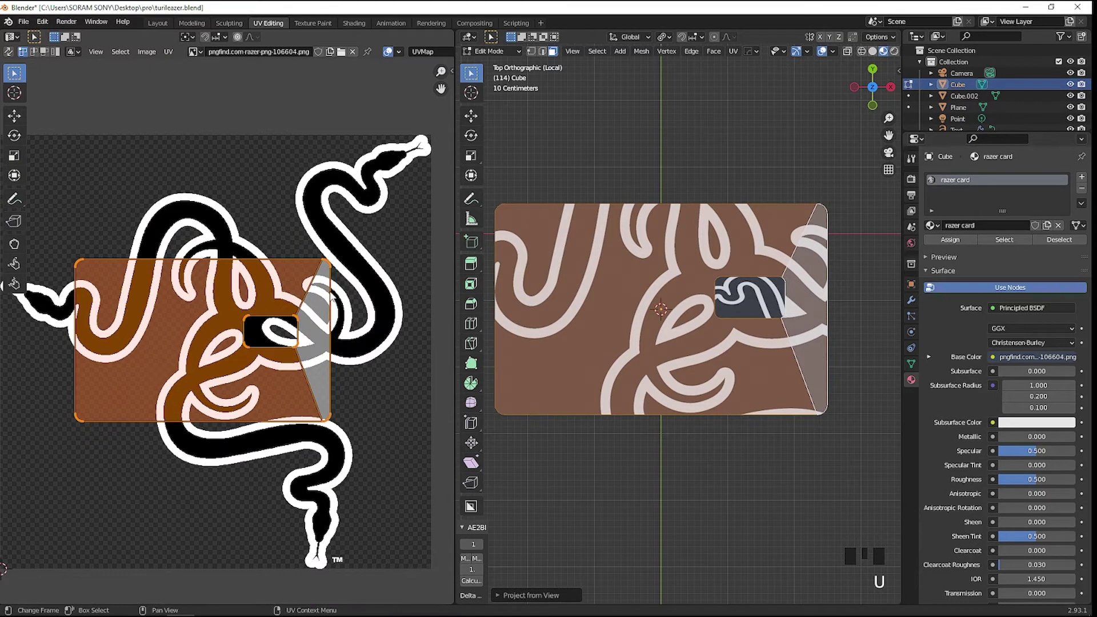
key("s")
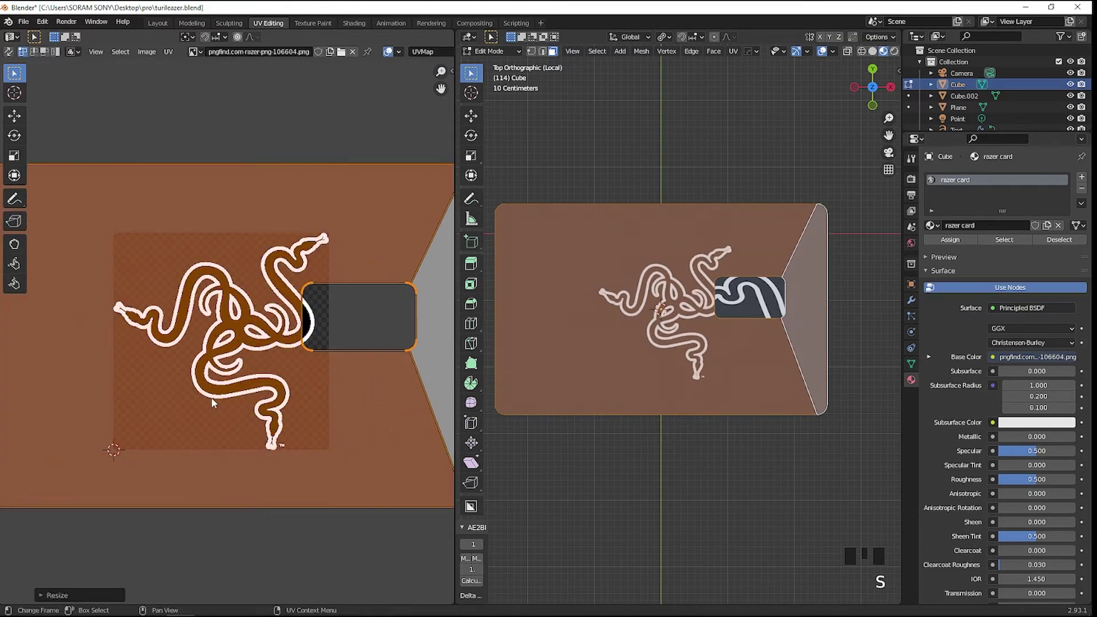
left_click(200, 388)
scroll(200, 388, "down", 2)
key("g")
scroll(357, 447, "down", 2)
key("s")
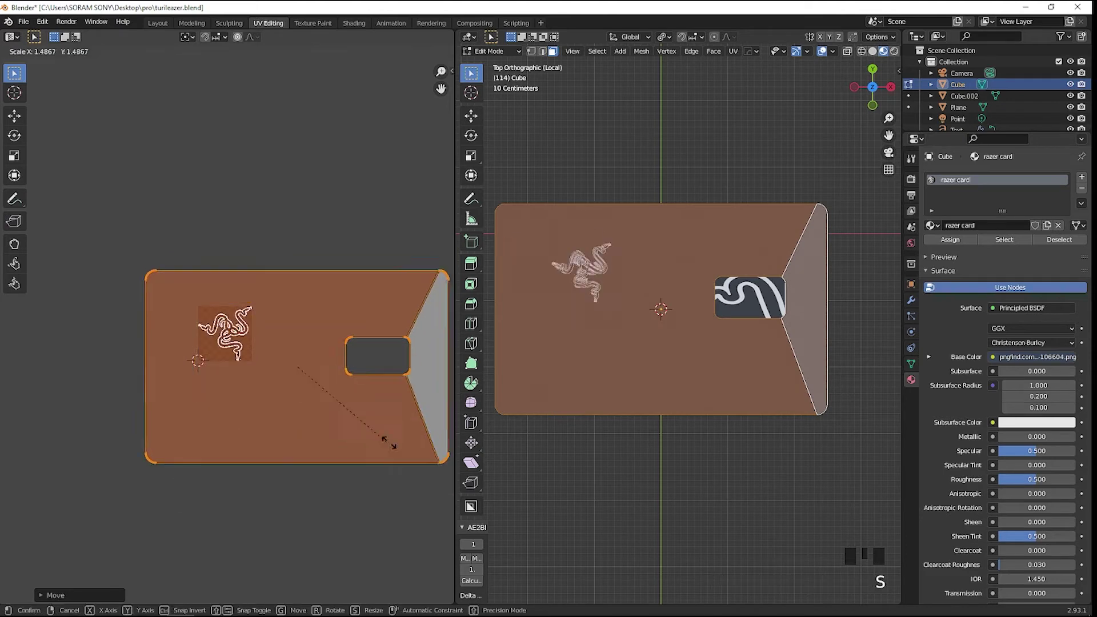
key("g")
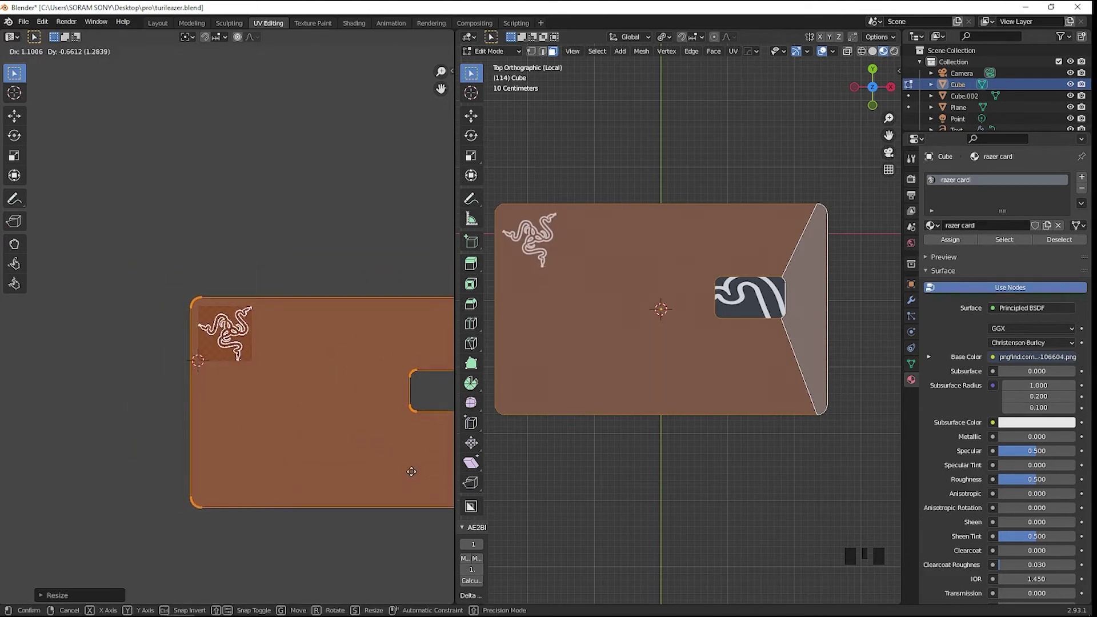
left_click(408, 475)
Step: Select the chip recess faces and shrink and move their UVs onto an empty area of the logo image
scroll(743, 320, "up", 1)
left_click(766, 294)
middle_click_drag(880, 430, 776, 380)
scroll(799, 379, "up", 14)
scroll(338, 364, "up", 10)
key("a")
key("g")
left_click(297, 480)
key("s")
left_click(225, 475)
key("g")
left_click(255, 431)
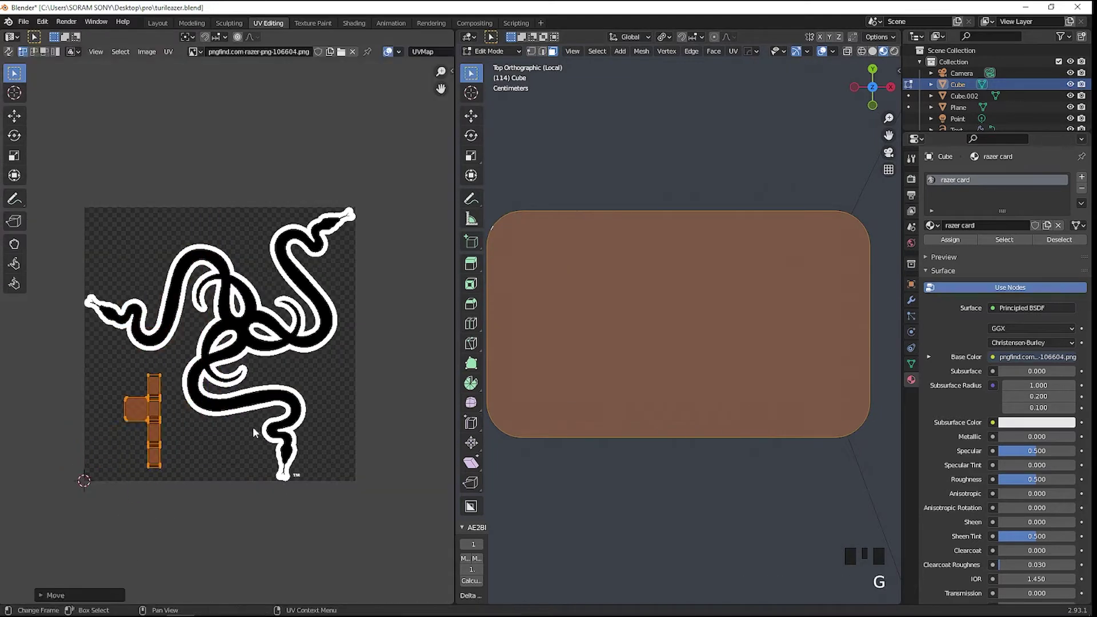
Step: Check the card in object mode, then reselect its top faces and rescale and shift their UVs to refine the corner logo
scroll(514, 366, "down", 4)
middle_click_drag(690, 284, 632, 333)
key("Tab")
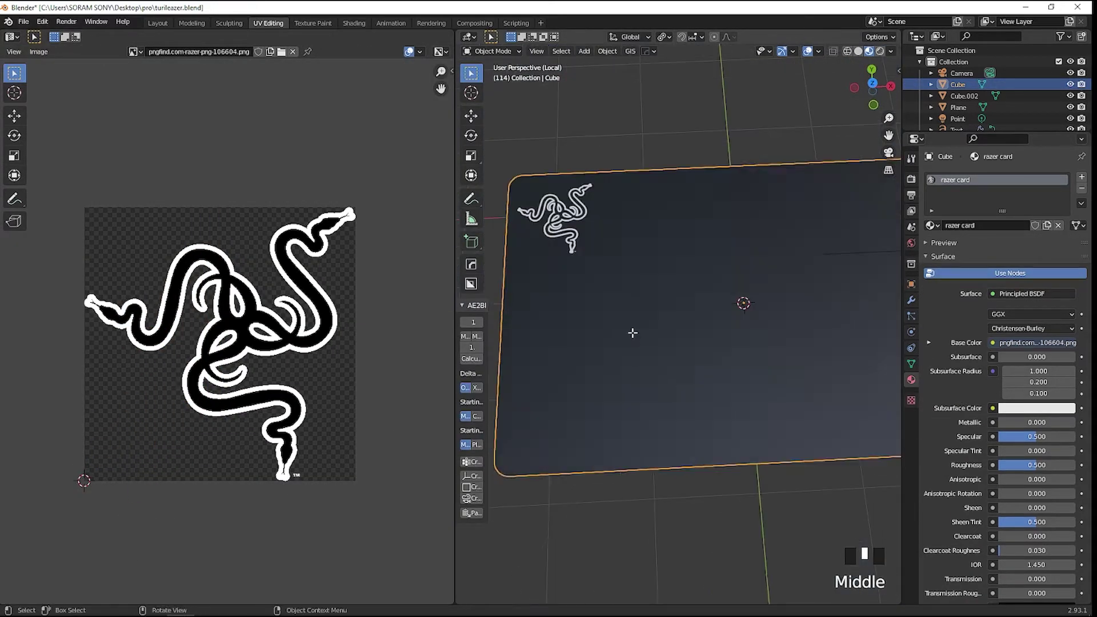
key("Tab")
left_click(632, 333)
scroll(632, 333, "down", 3)
left_click(835, 342, "shift")
scroll(370, 368, "down", 8)
key("s")
key("g")
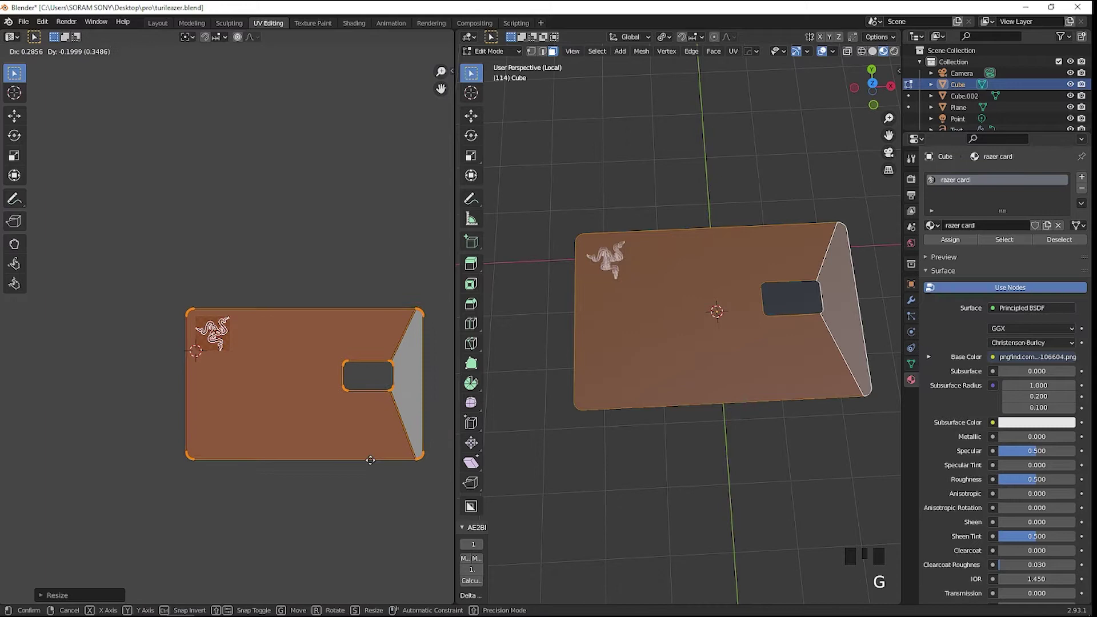
key("s")
key("g")
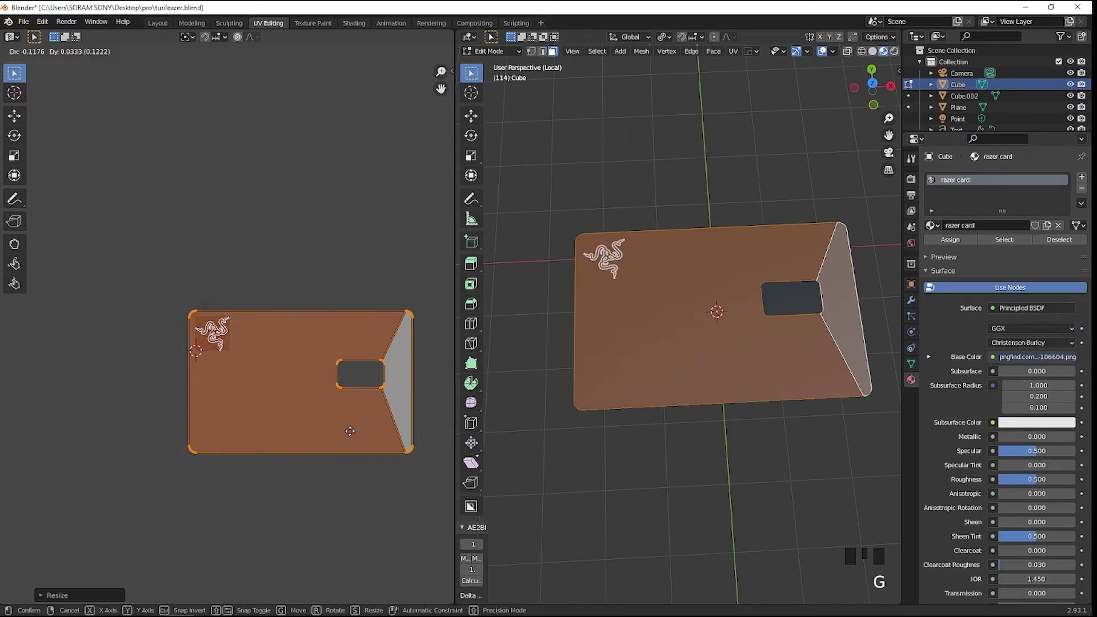
left_click(387, 421)
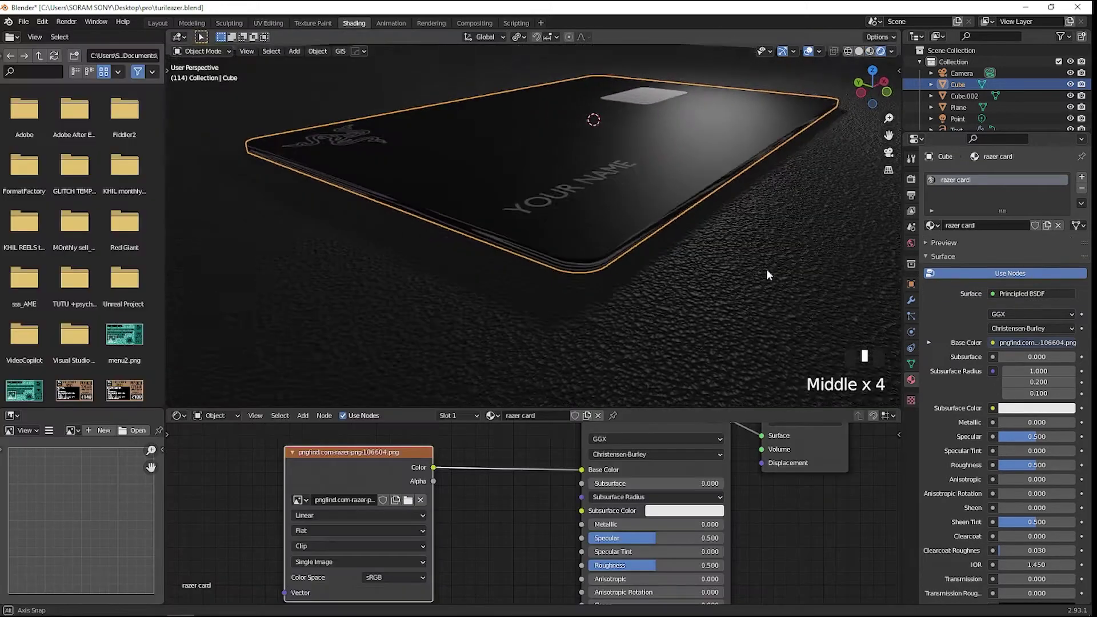
Step: Select the loop of side faces around the card's edge and assign a new second material to it
middle_click_drag(767, 271, 563, 243)
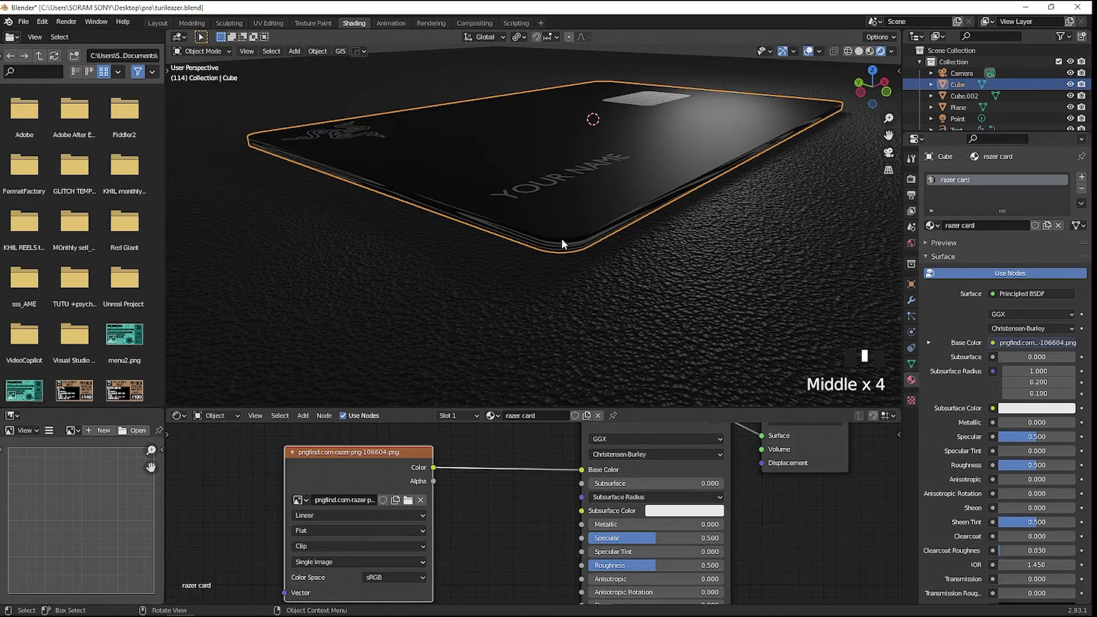
key("Tab")
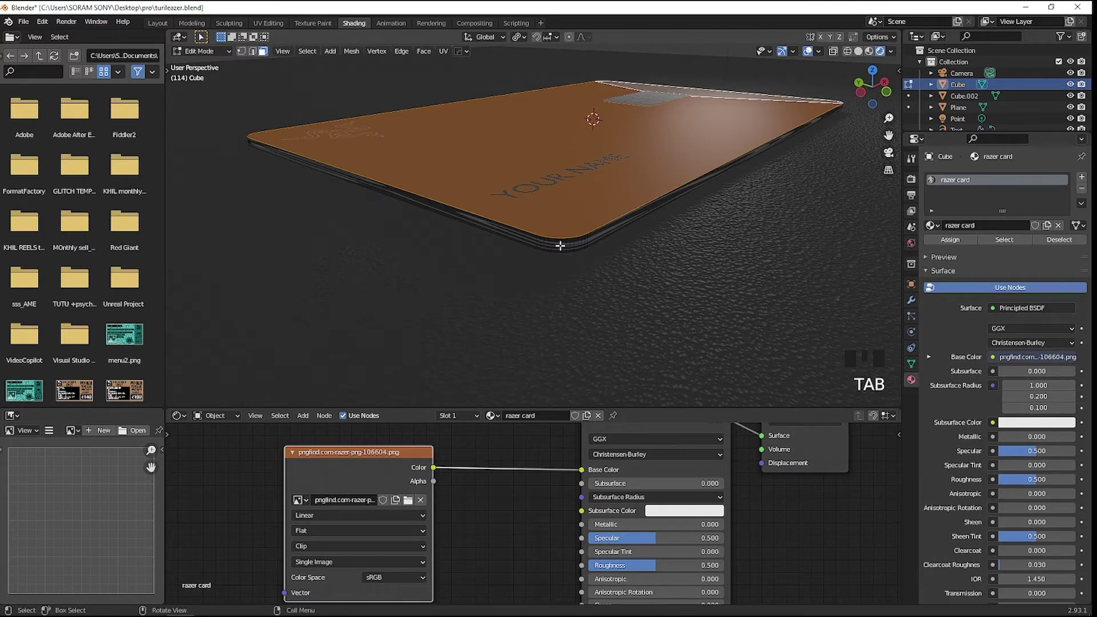
scroll(617, 275, "up", 2)
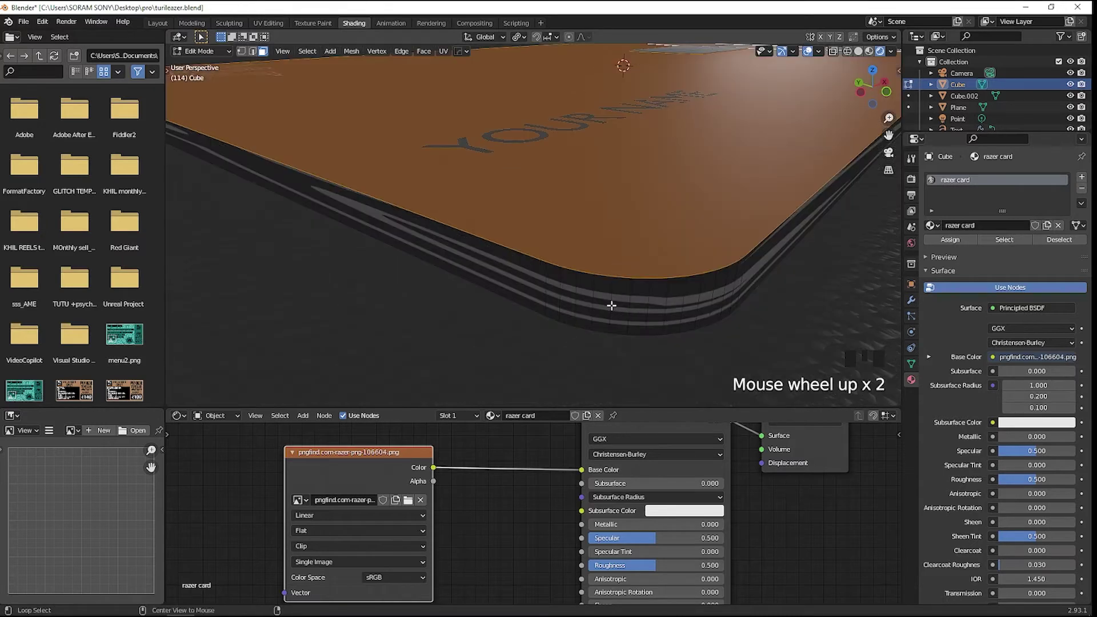
left_click(610, 305, "alt")
scroll(611, 305, "down", 3)
middle_click_drag(594, 256, 561, 265)
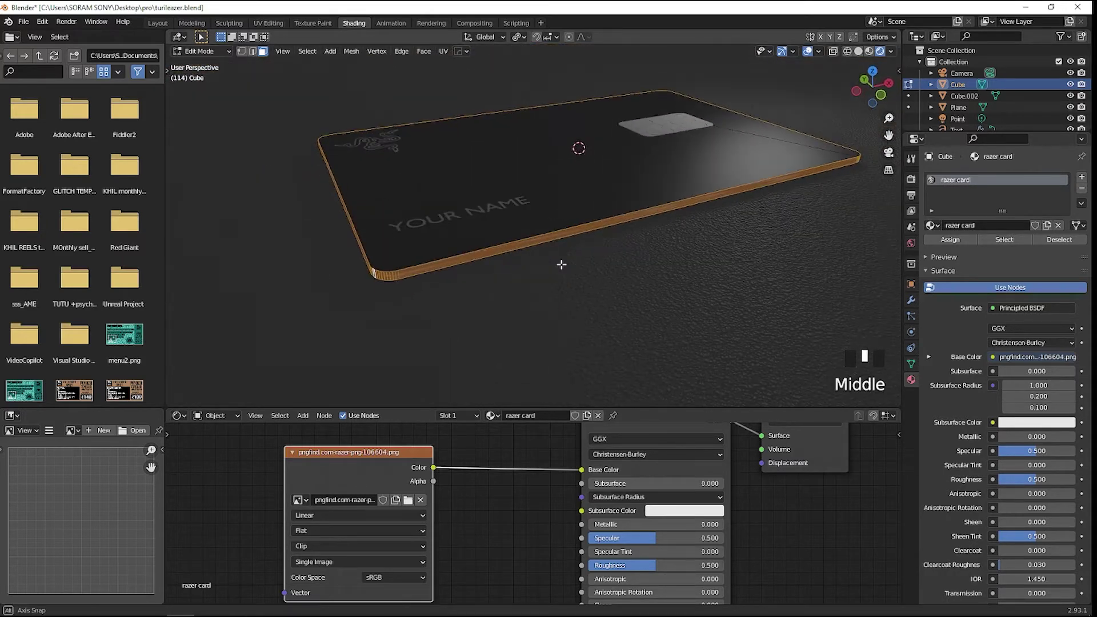
left_click(1083, 176)
left_click(1002, 248)
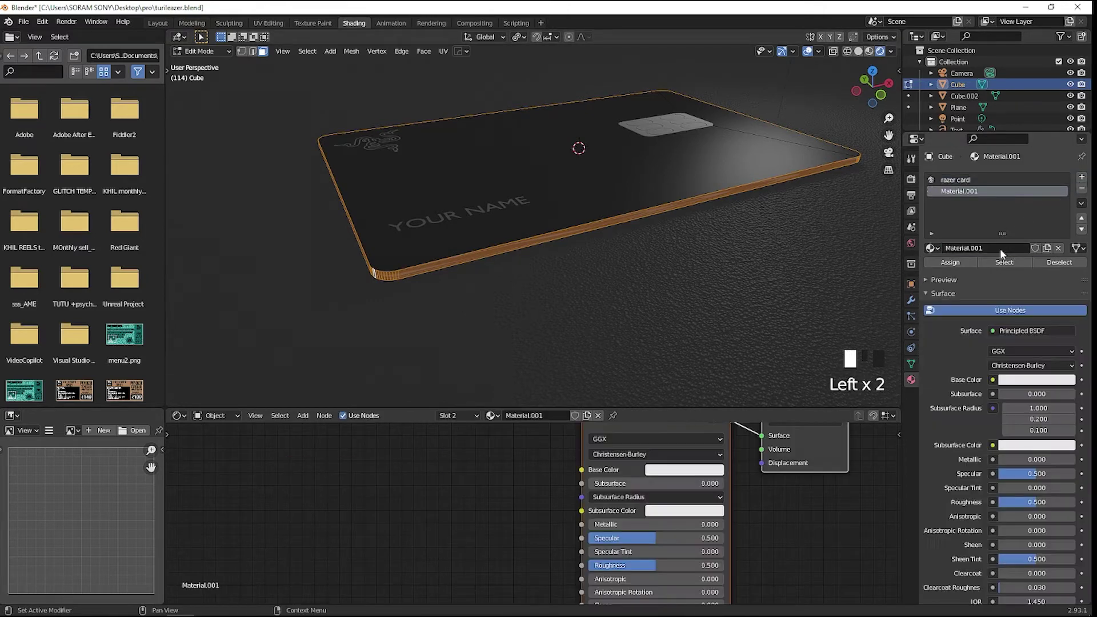
left_click(955, 262)
middle_click_drag(703, 252, 472, 252)
key("Tab")
scroll(564, 294, "up", 2)
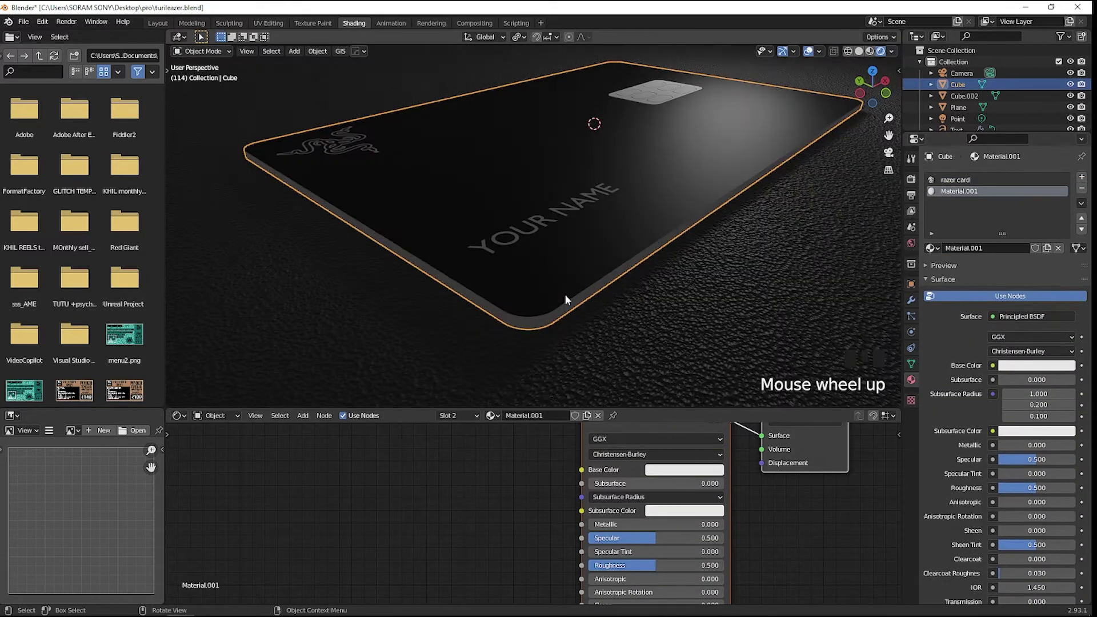
Step: Set the side material's base color to near black and inspect the card from several angles
middle_click_drag(565, 293, 711, 431)
left_click(693, 473)
left_click(675, 316)
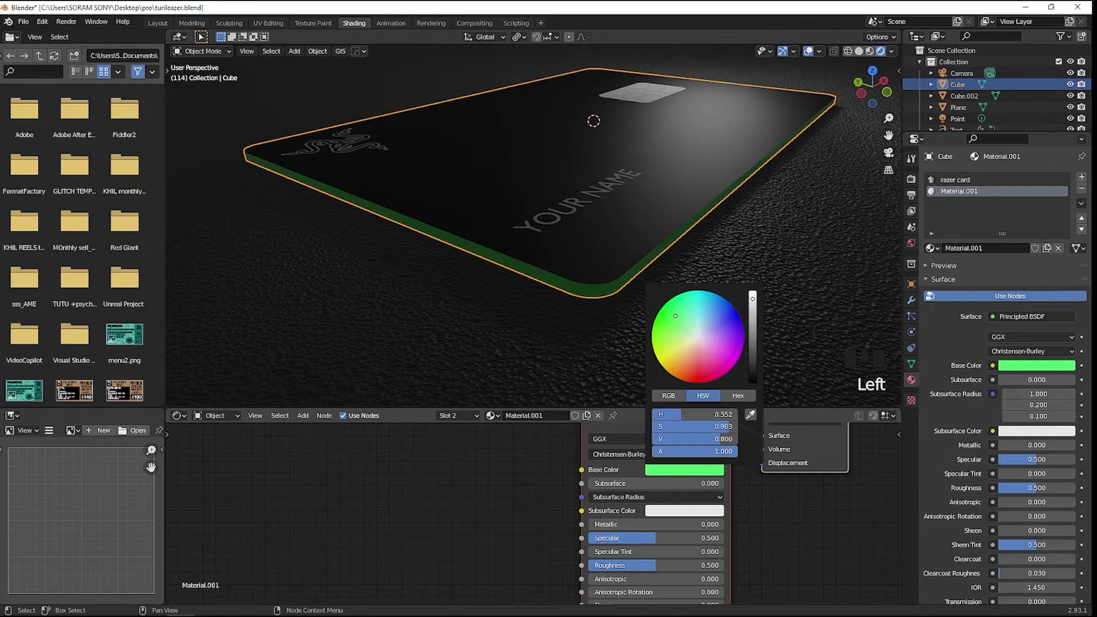
mouse_move(680, 318)
left_mouse_down()
mouse_move(717, 327)
mouse_move(701, 334)
mouse_move(754, 382)
mouse_move(754, 357)
mouse_move(756, 373)
left_mouse_up()
scroll(717, 241, "down", 2)
middle_click_drag(717, 242, 606, 272)
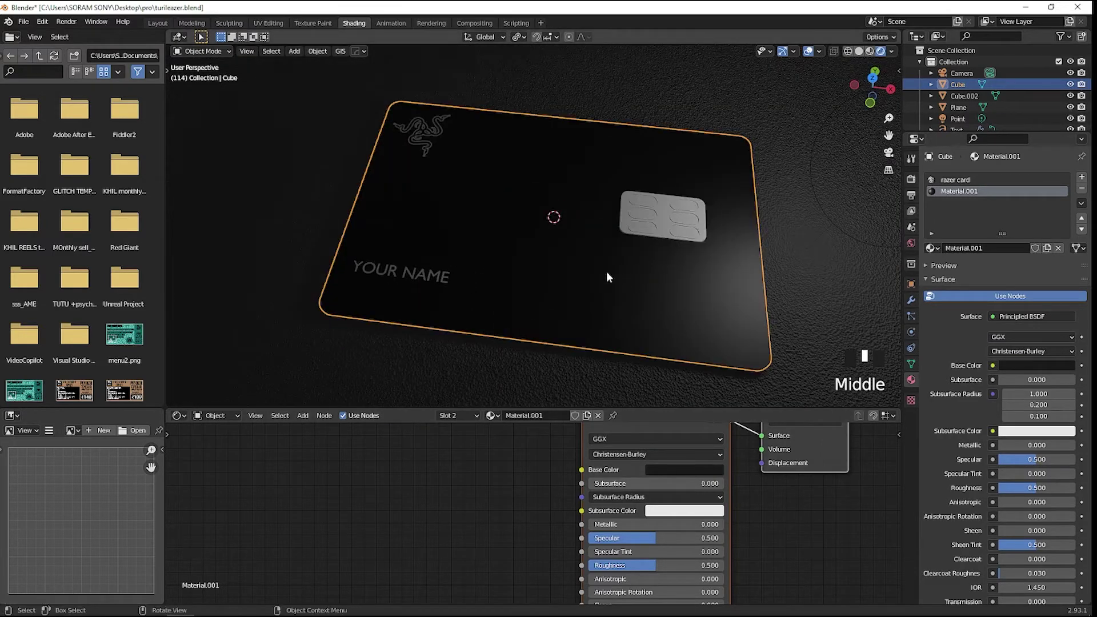
middle_click_drag(397, 276, 497, 287)
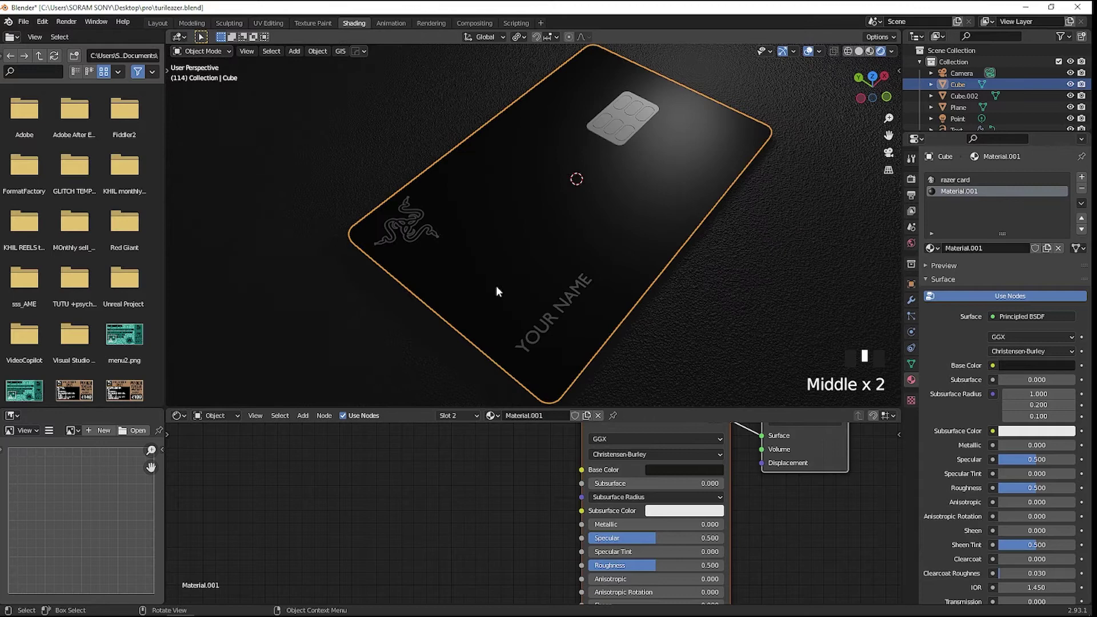
Step: Switch to the razer card material and add the razzzz.png image texture node below the logo texture
left_click(979, 179)
middle_click_drag(434, 269, 401, 160)
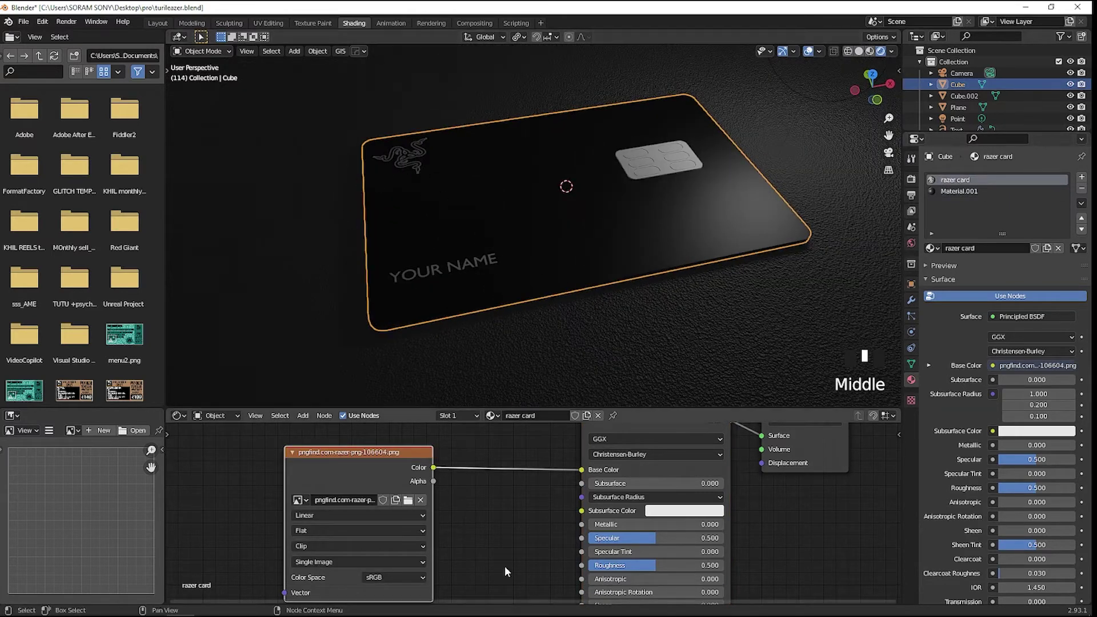
middle_click_drag(505, 566, 493, 463)
middle_click_drag(427, 204, 523, 197)
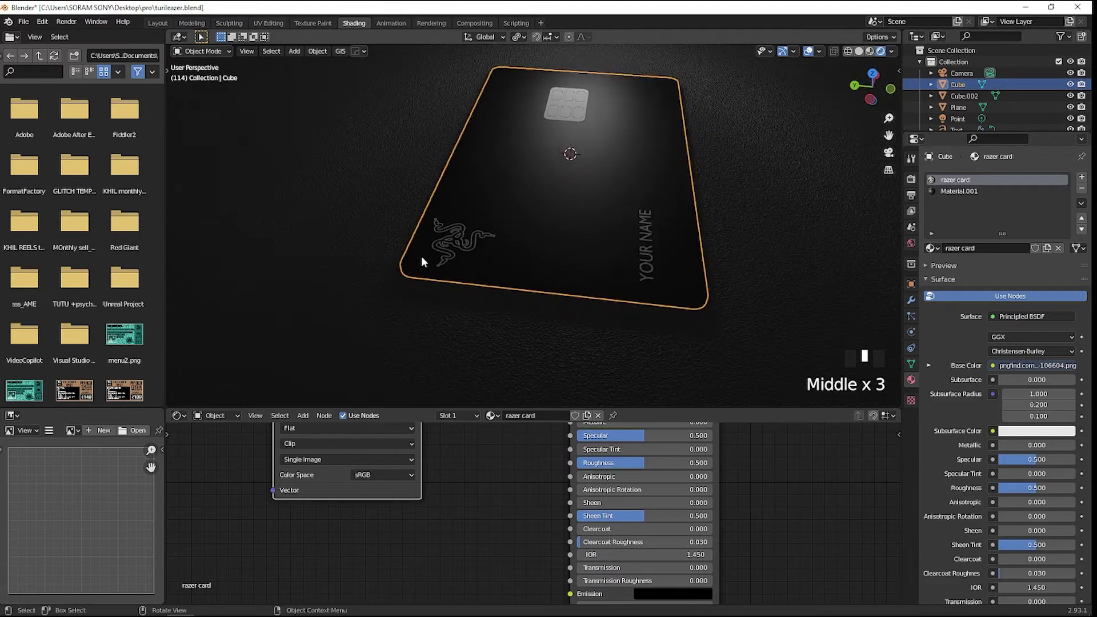
scroll(509, 496, "up", 2)
middle_click_drag(497, 528, 506, 474)
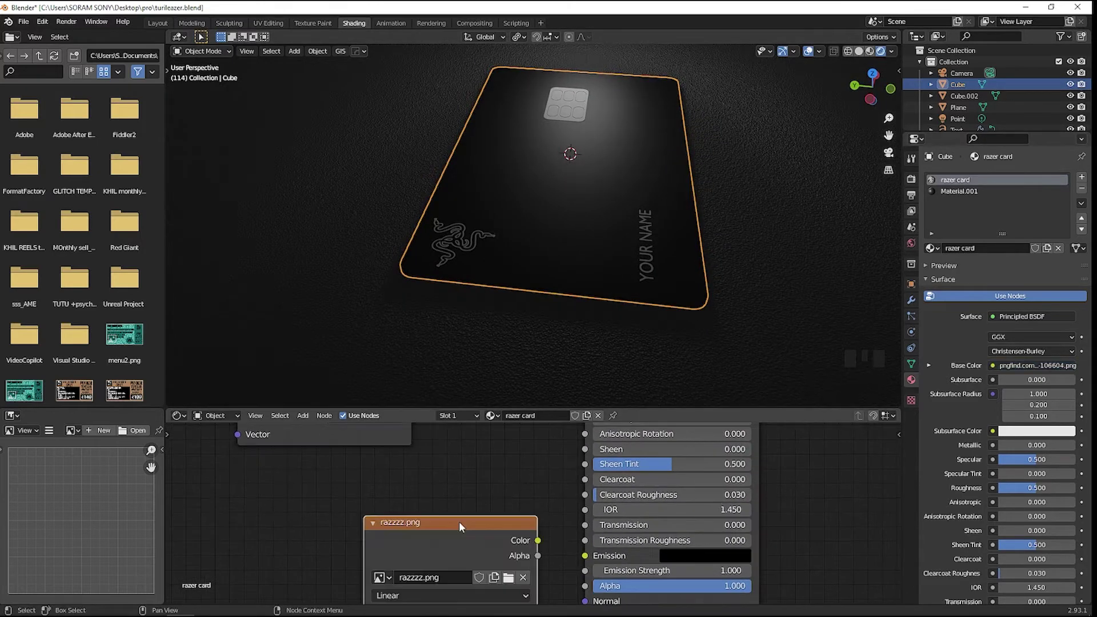
Step: Add a Bump node, feeding the razzzz.png colour into its Height and its Normal output into the Principled shader's Normal
middle_click_drag(458, 521, 467, 598)
scroll(461, 536, "down", 3)
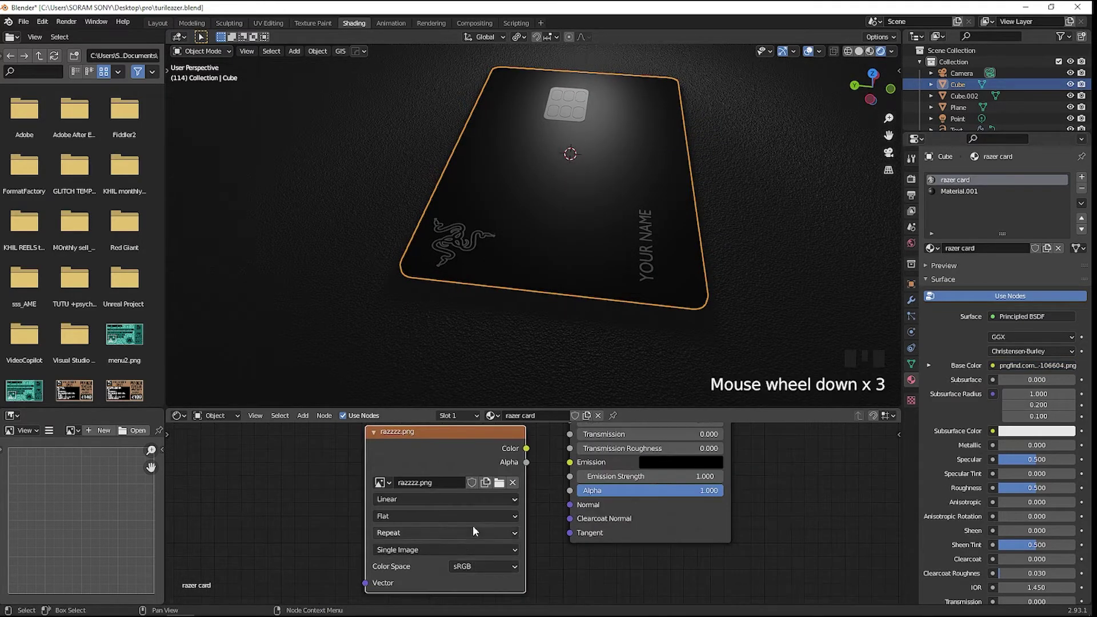
middle_click_drag(472, 521, 567, 548)
left_click_drag(528, 479, 399, 497)
key("shift+a")
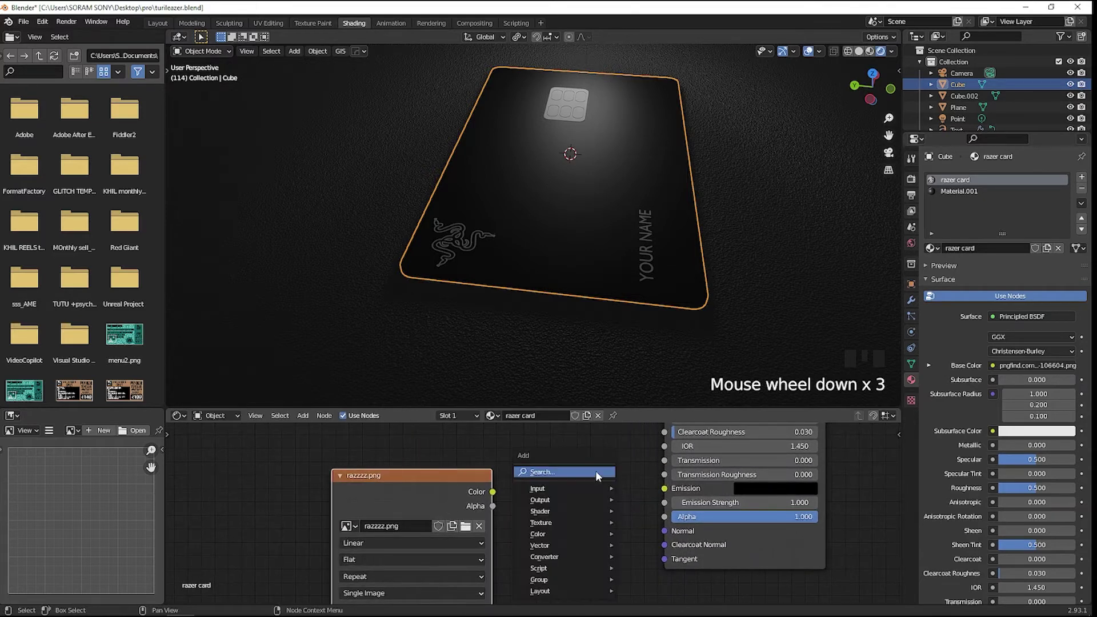
left_click(595, 472)
type("bump")
left_click(616, 493)
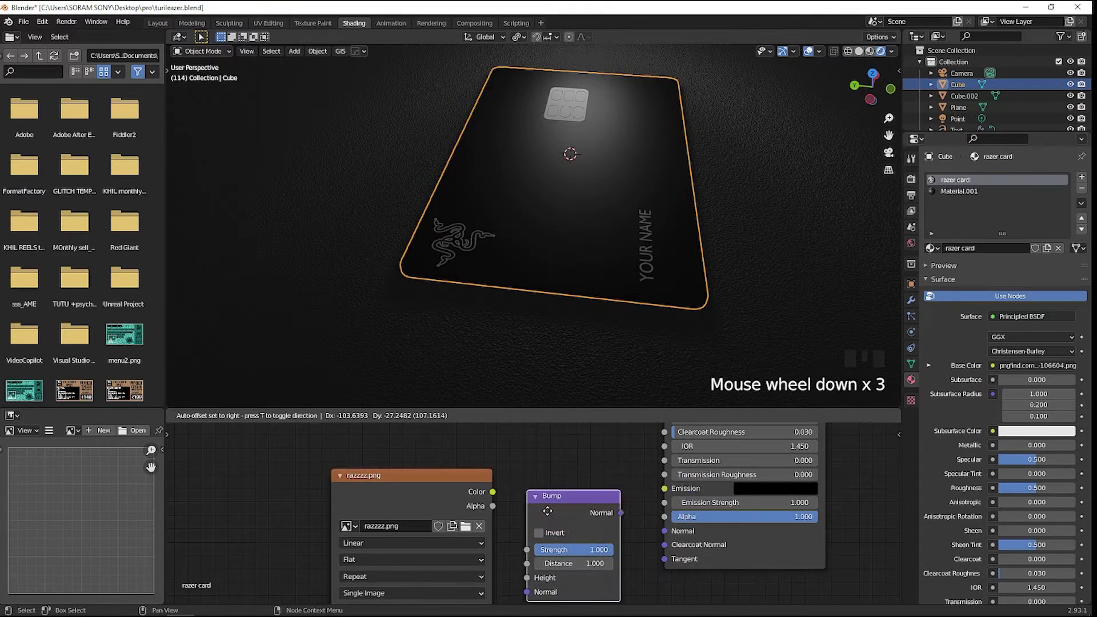
left_click(619, 509)
left_click_drag(620, 512, 663, 540)
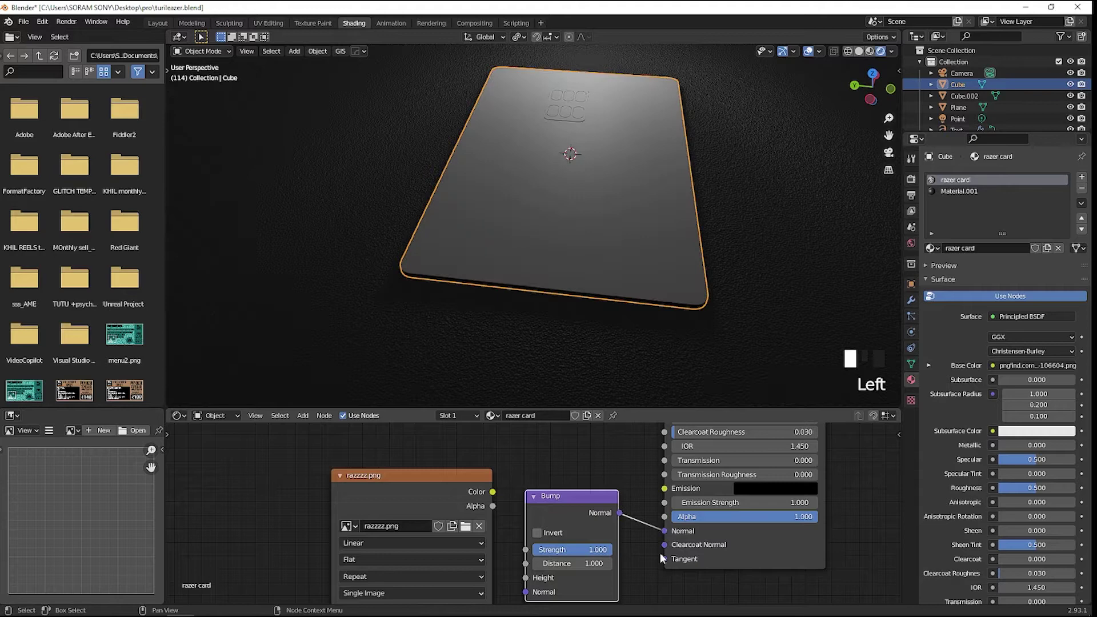
middle_click_drag(657, 549, 670, 492)
left_click_drag(461, 462, 538, 521)
Step: Set the razzzz.png texture's color space to Non-Color and its extension mode to Clip
middle_click_drag(434, 589, 451, 546)
left_click(450, 553)
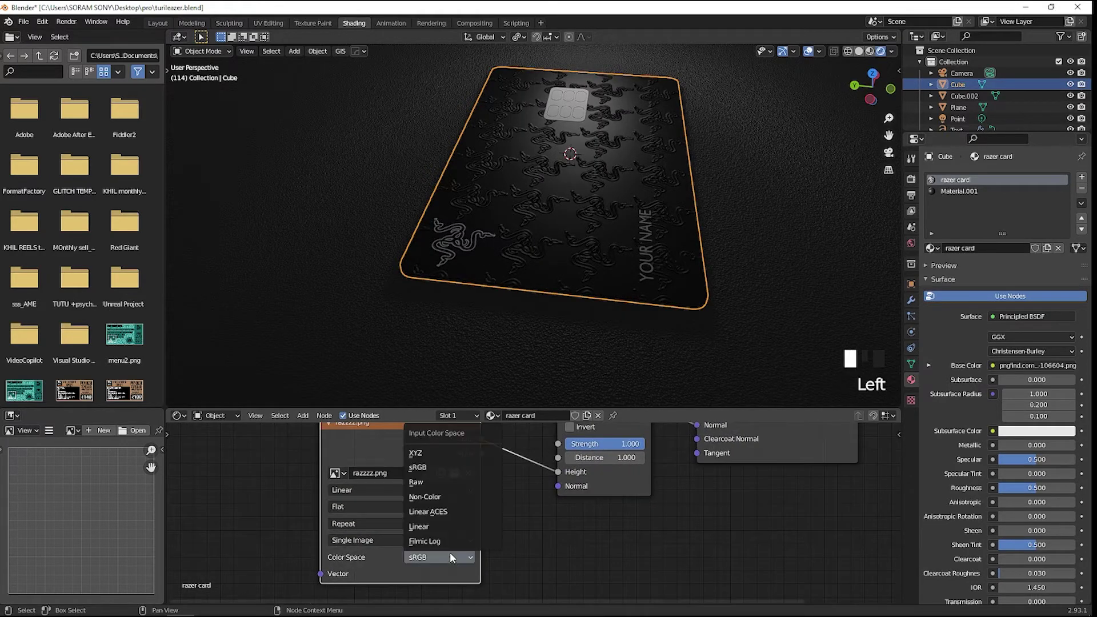
left_click(465, 498)
middle_click_drag(595, 343, 534, 289)
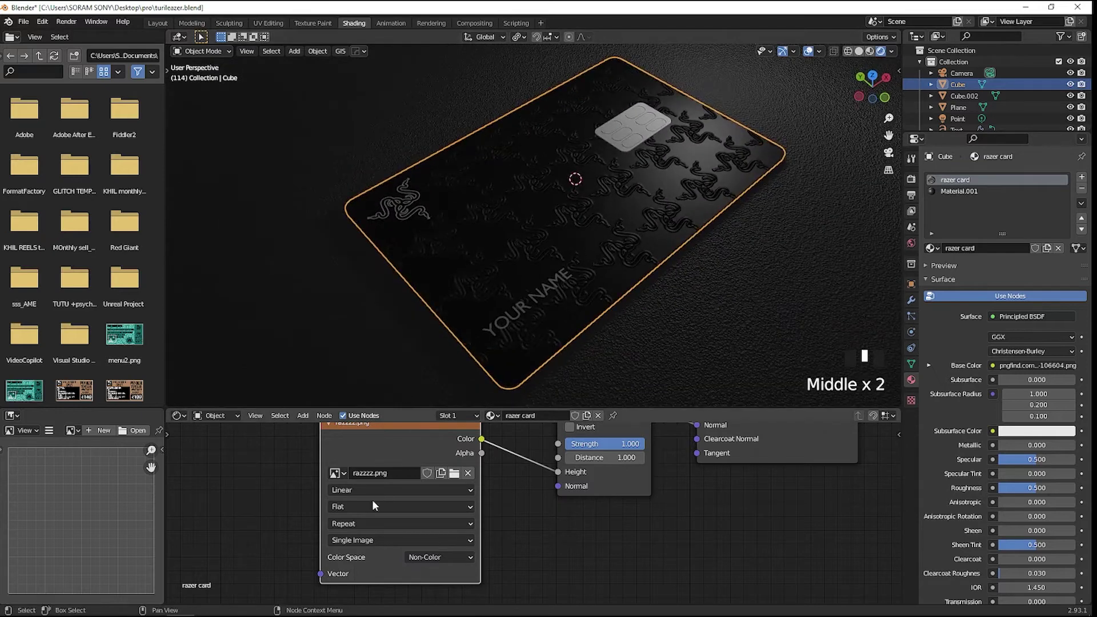
left_click(420, 524)
left_click(404, 569)
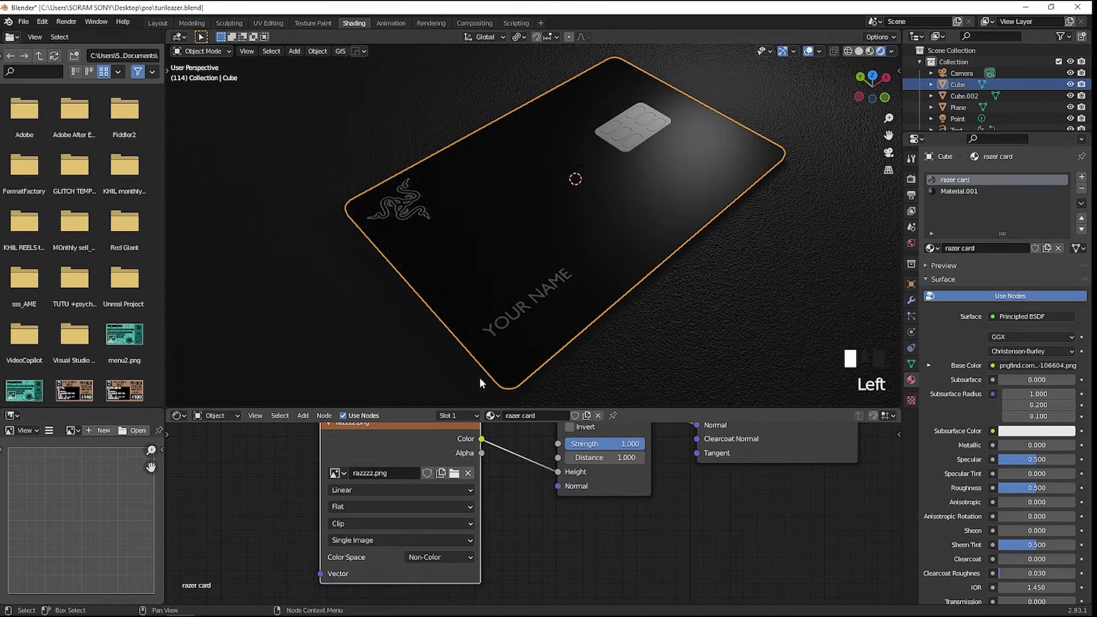
Step: Examine the embossed logo in the card's corner up close and from a distance
middle_click_drag(446, 268, 599, 246, "shift")
scroll(583, 292, "up", 5)
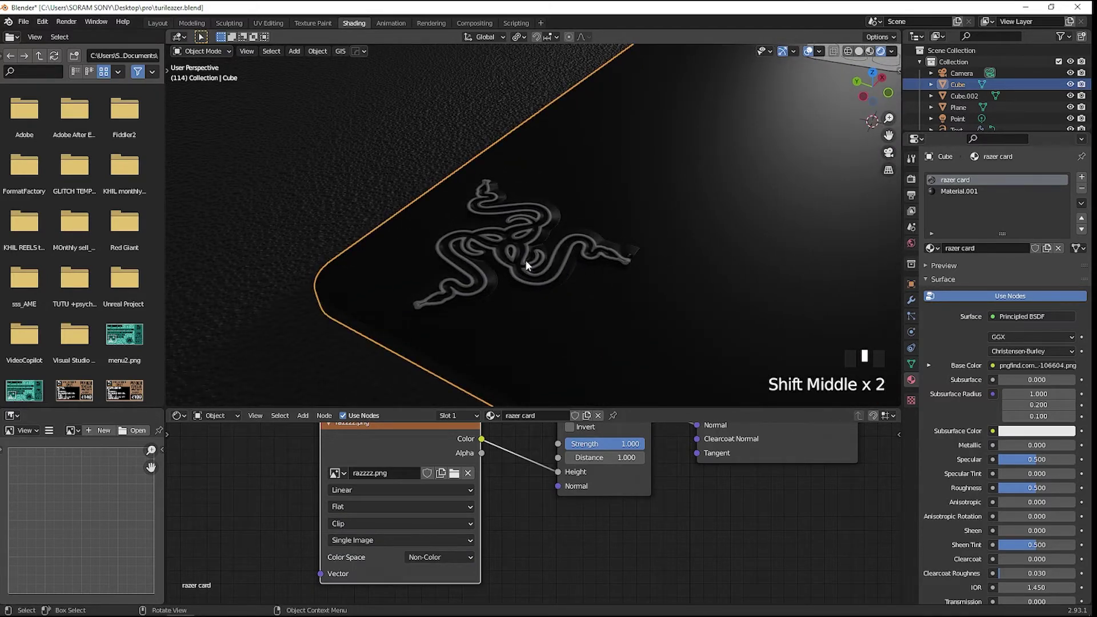
scroll(578, 259, "down", 2)
middle_click_drag(639, 244, 619, 240)
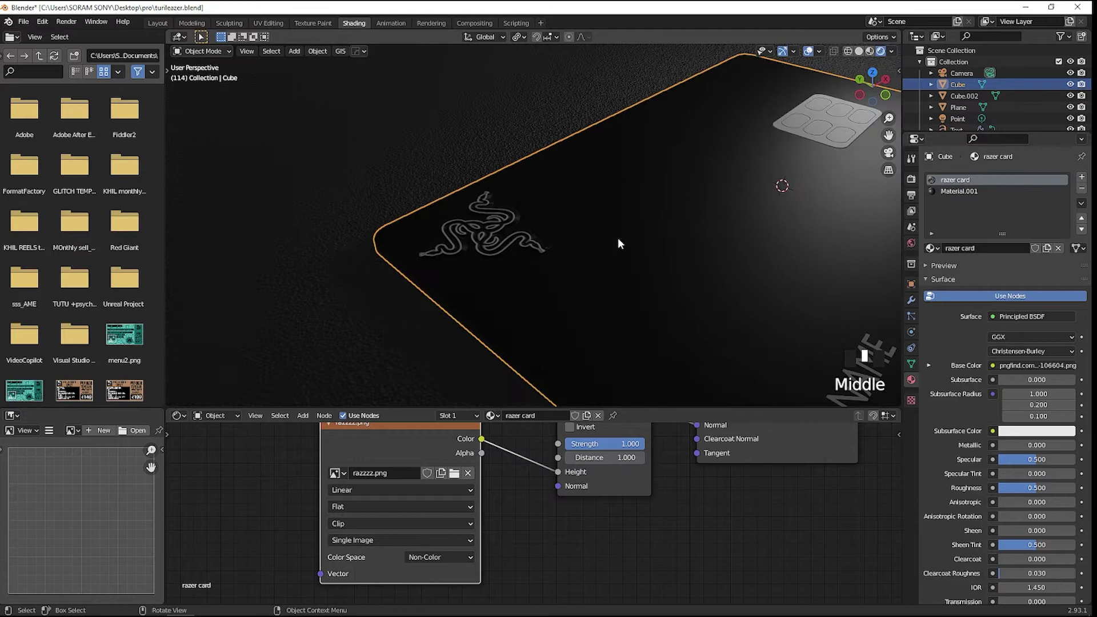
scroll(654, 228, "down", 4)
middle_click_drag(742, 189, 686, 258, "shift")
scroll(703, 208, "down", 3)
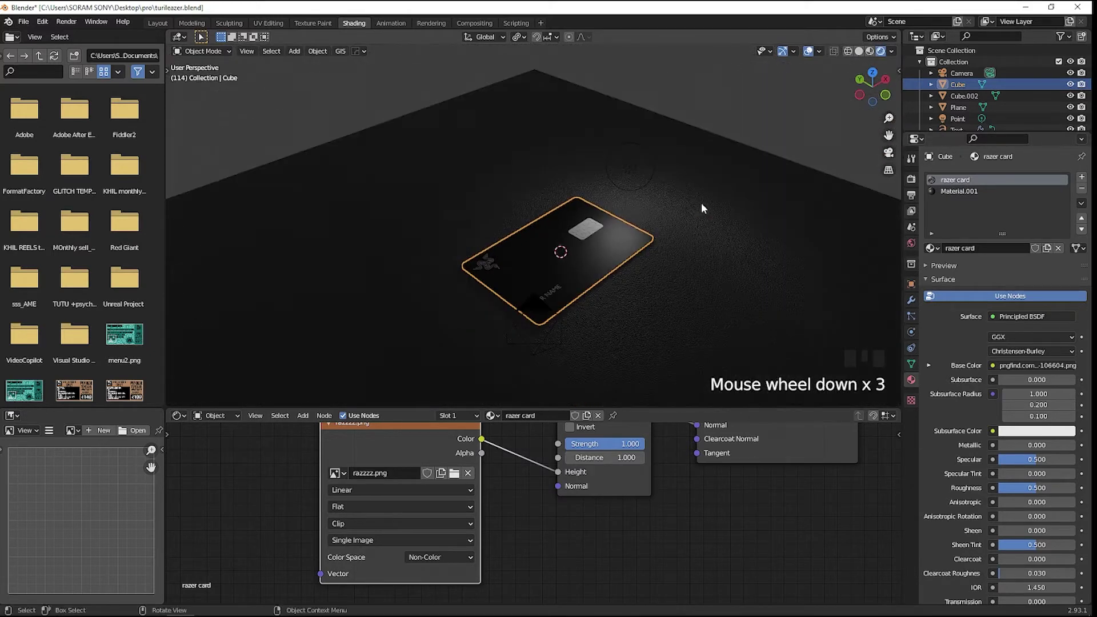
Step: Select the point light and show the move, rotate and scale gizmos in the viewport
left_click(630, 167)
middle_click_drag(631, 167, 665, 171)
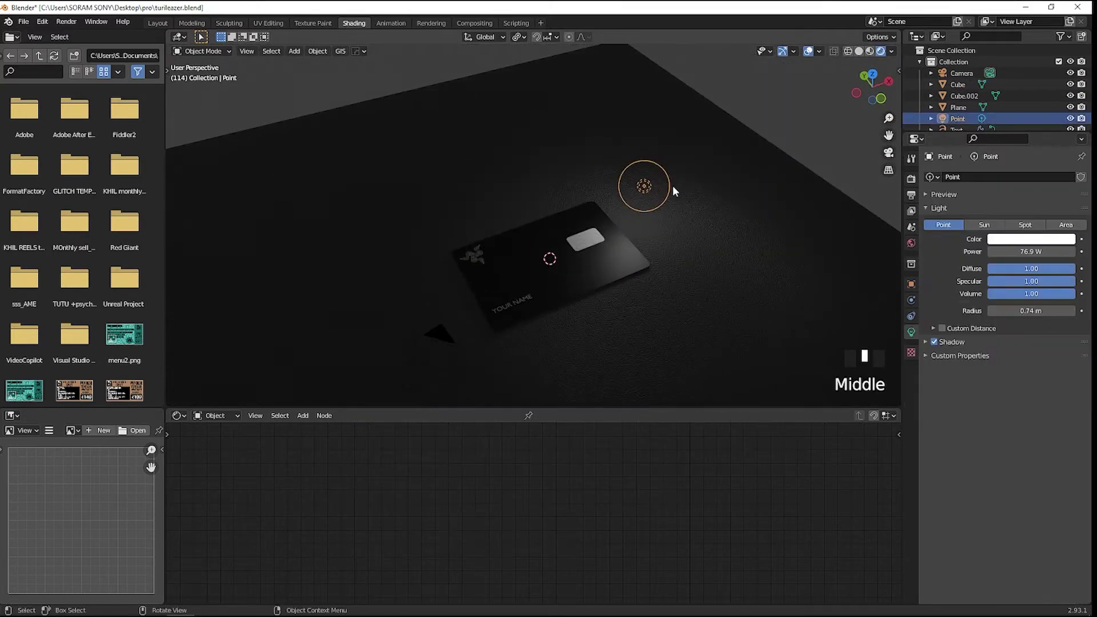
scroll(680, 185, "up", 4)
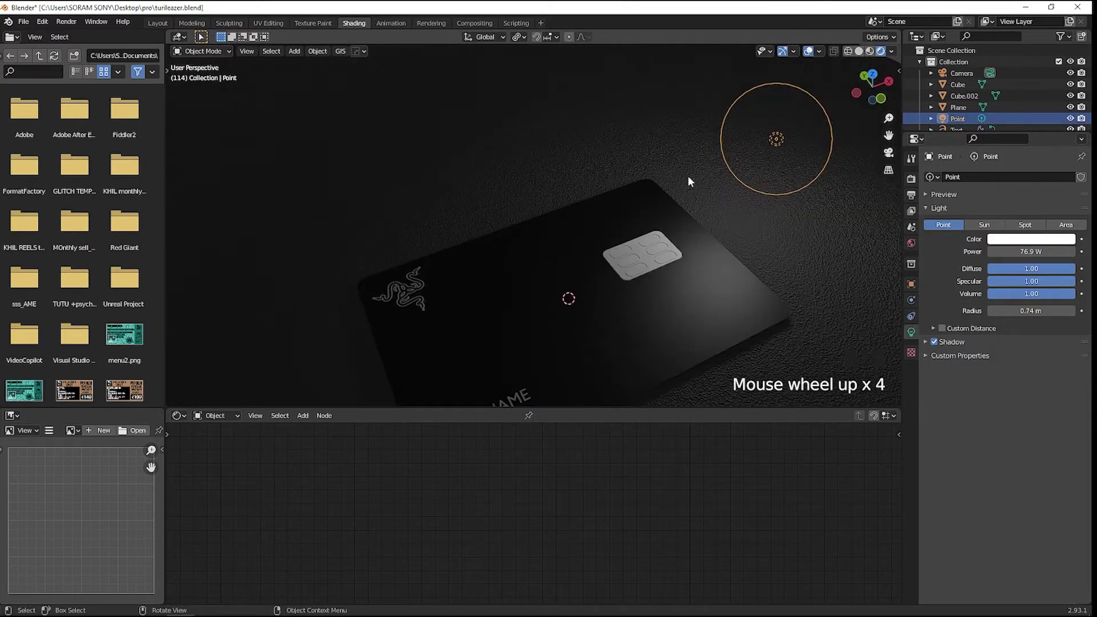
left_click(794, 50)
left_click(753, 156)
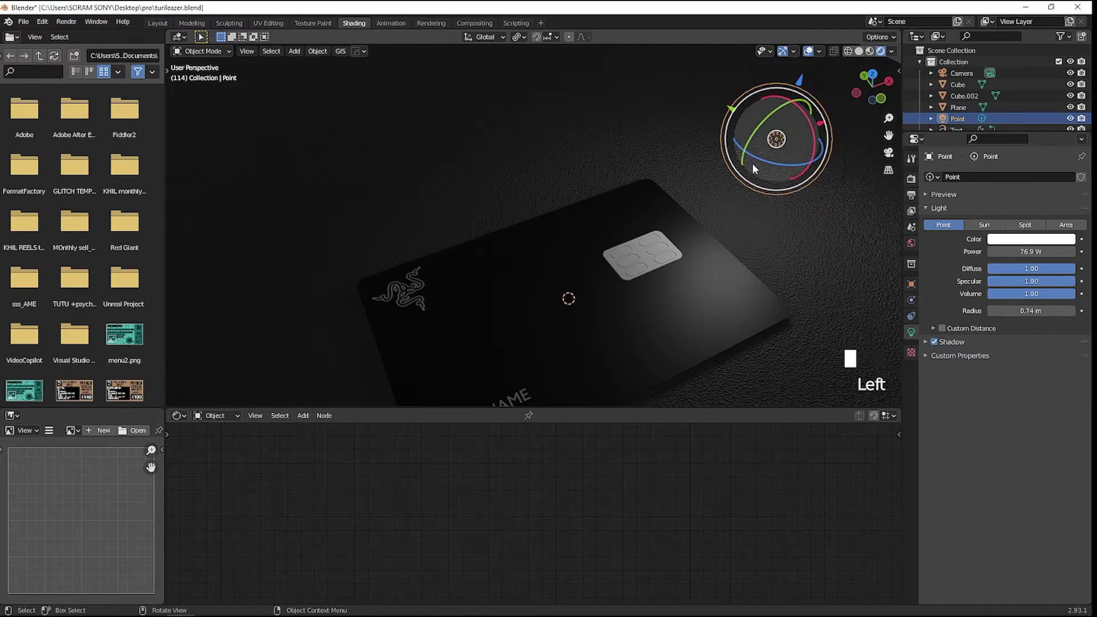
left_click(793, 52)
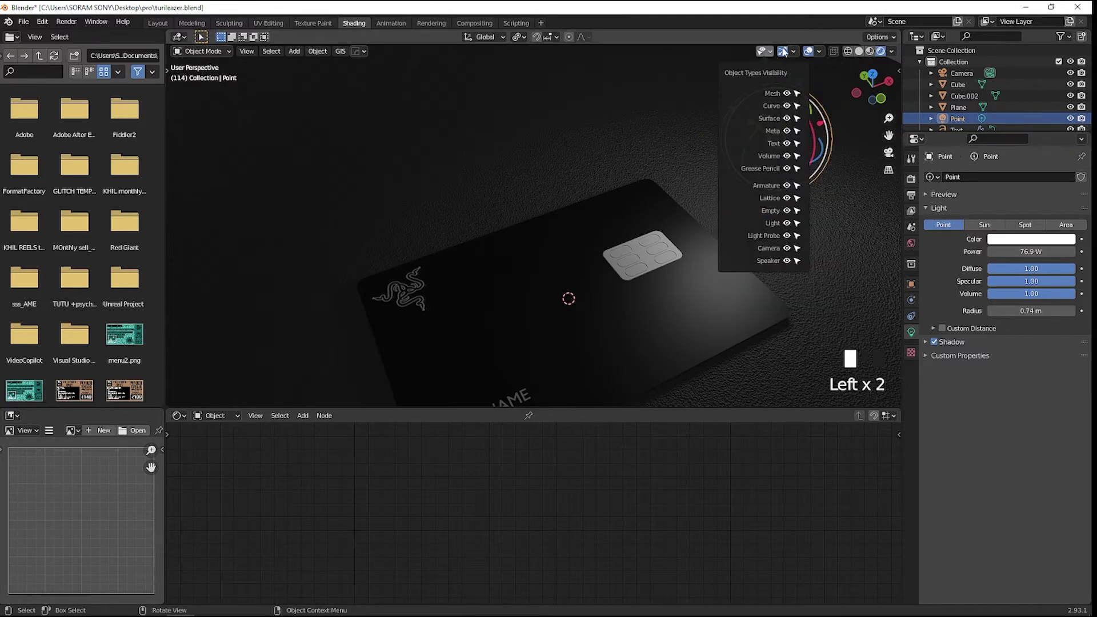
Step: Move the point light over the card toward the logo and check how it lights the embossing
left_click_drag(802, 117, 552, 179)
middle_click_drag(552, 179, 678, 139)
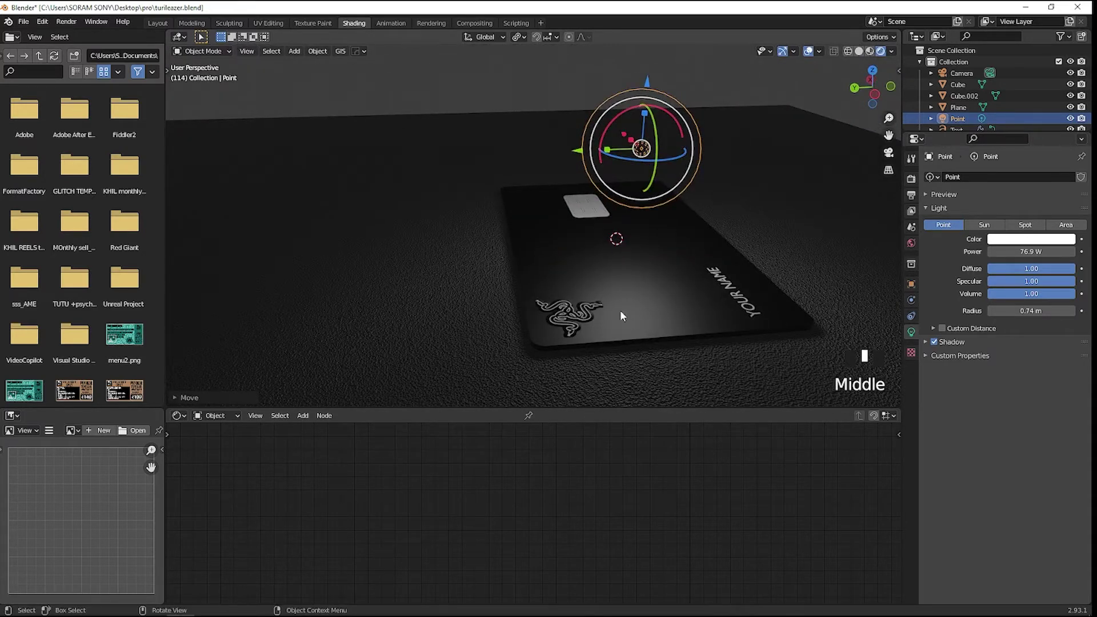
middle_click_drag(622, 316, 495, 310)
scroll(508, 334, "up", 2)
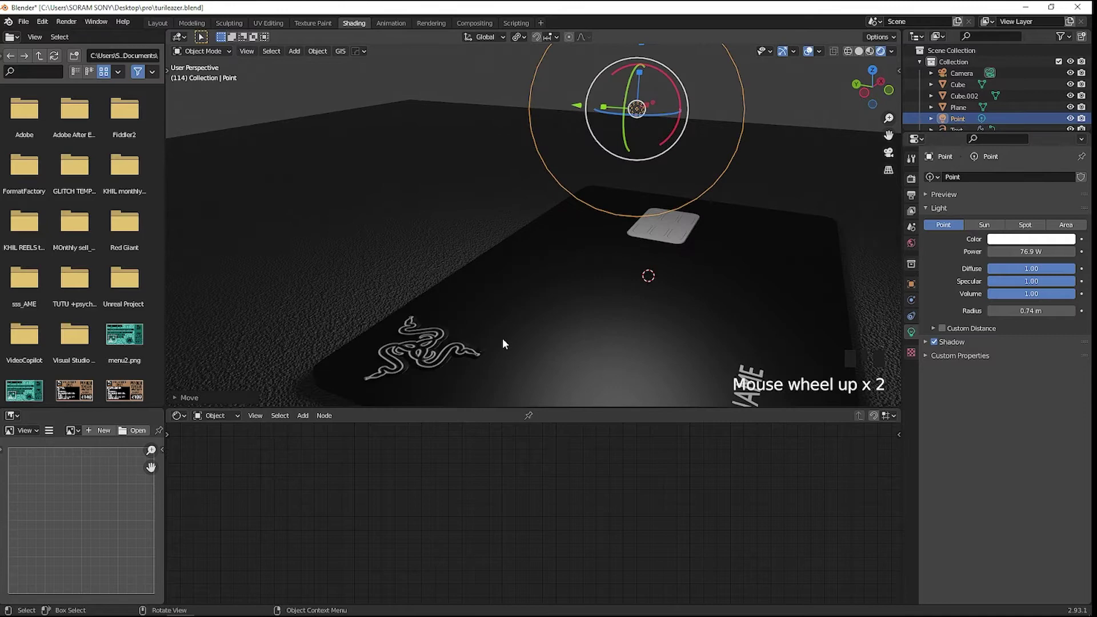
Step: Select the card and lower its Bump node's strength to about 0.27, checking the logo relief from several angles
left_click(503, 341)
scroll(503, 366, "down", 1)
middle_click_drag(592, 488, 563, 525)
scroll(565, 532, "up", 6)
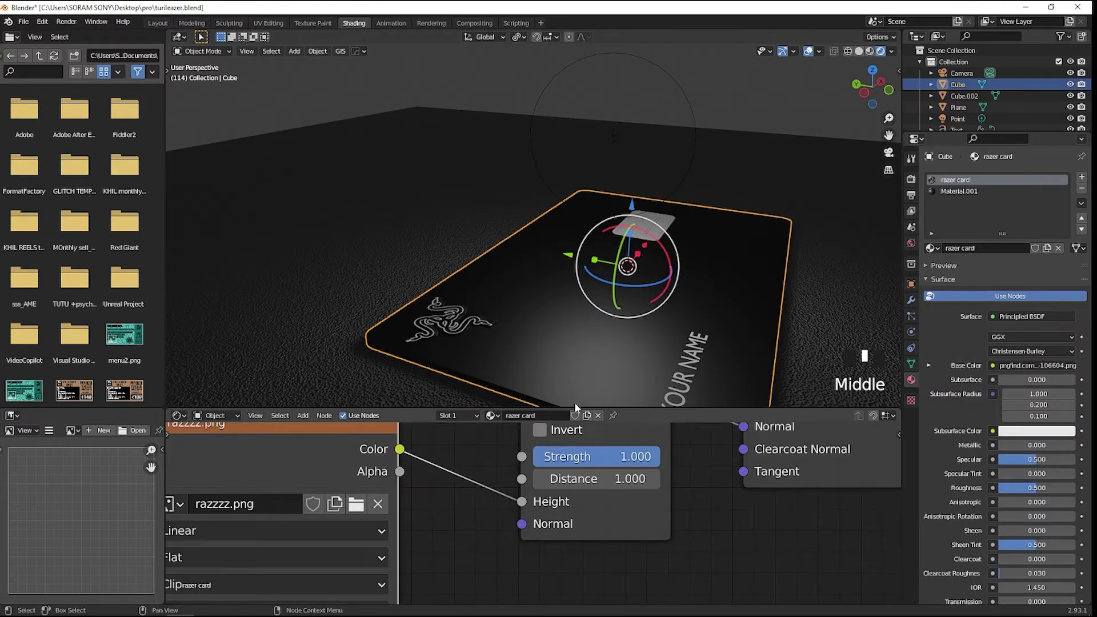
middle_click_drag(575, 406, 670, 326)
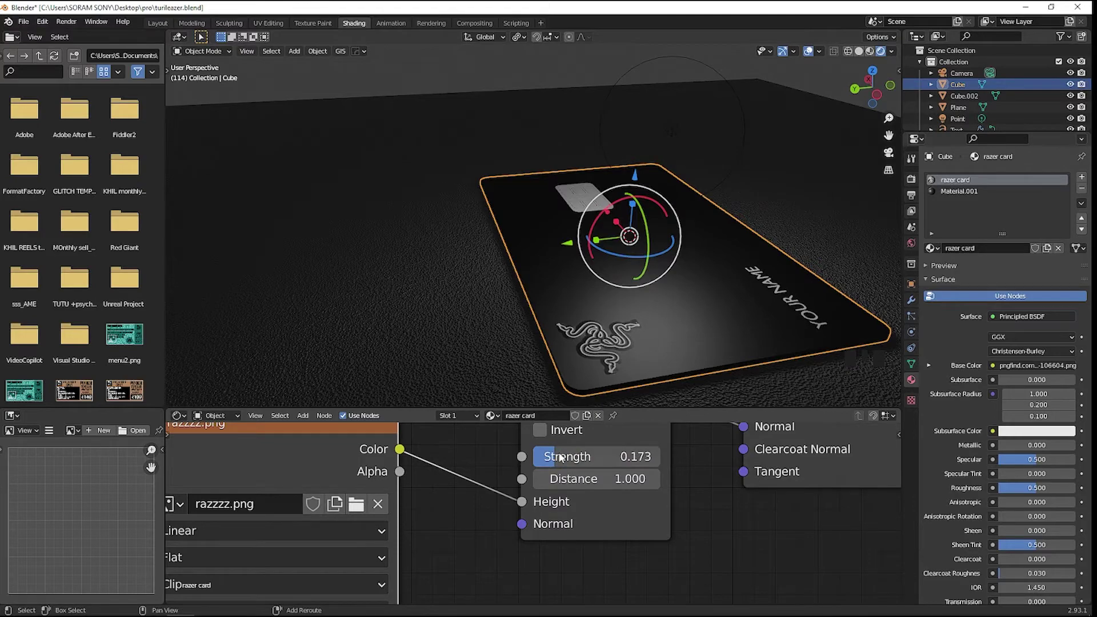
middle_click_drag(657, 320, 695, 295)
left_click_drag(563, 457, 586, 457, "shift")
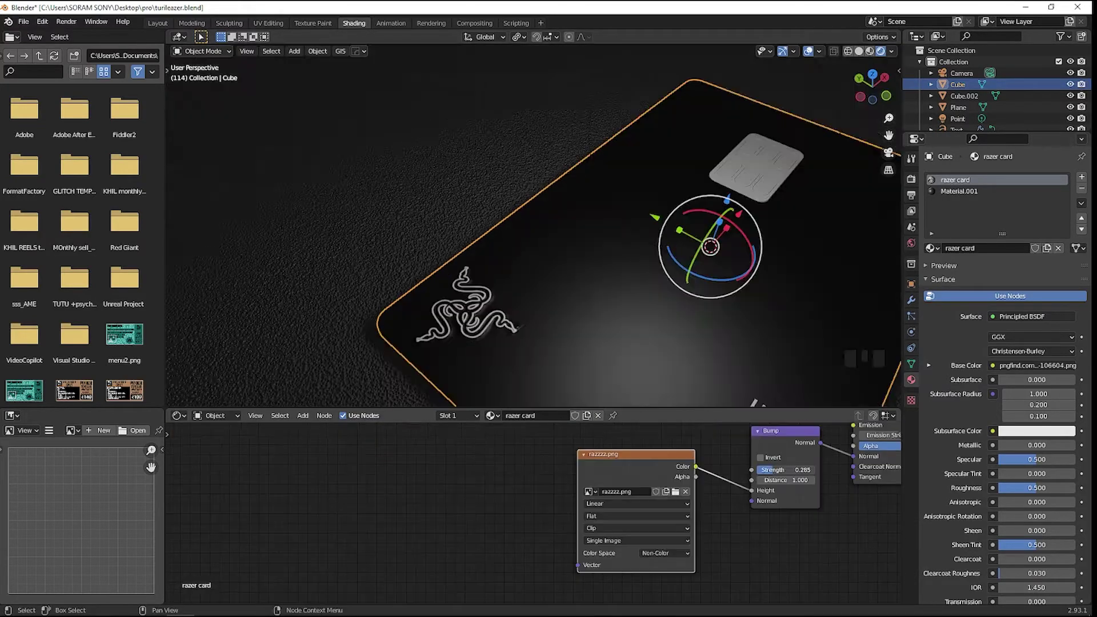
scroll(539, 285, "down", 3)
scroll(435, 246, "up", 3)
Step: Move the point light to the chip end of the card and tint it pale blue
left_click(557, 264)
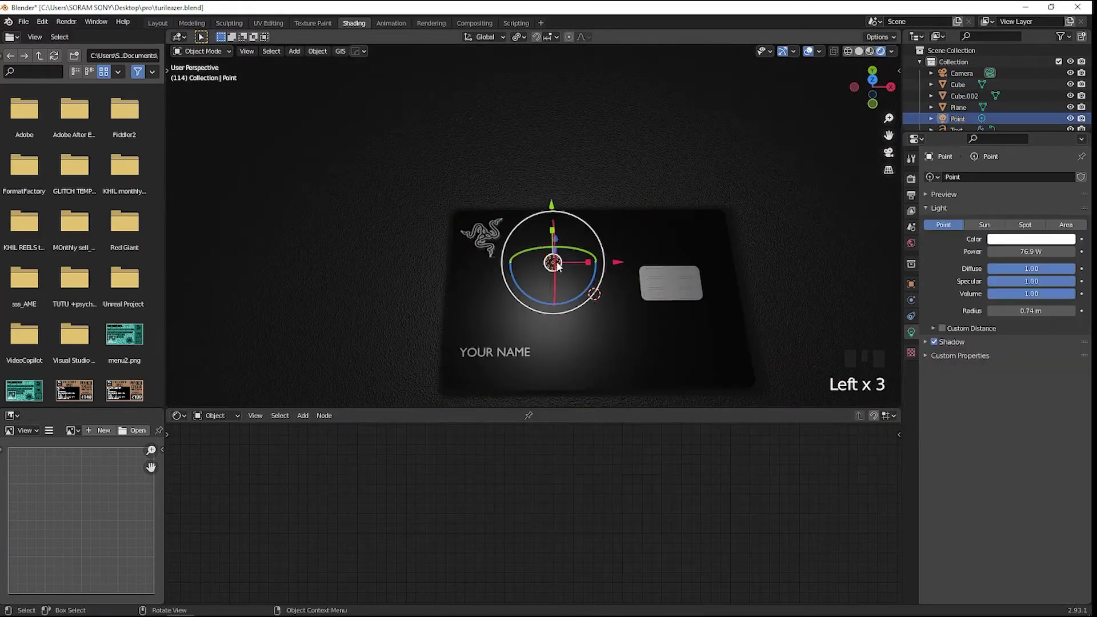
left_click_drag(557, 265, 784, 165)
left_click(1032, 239)
middle_click_drag(628, 258, 526, 238)
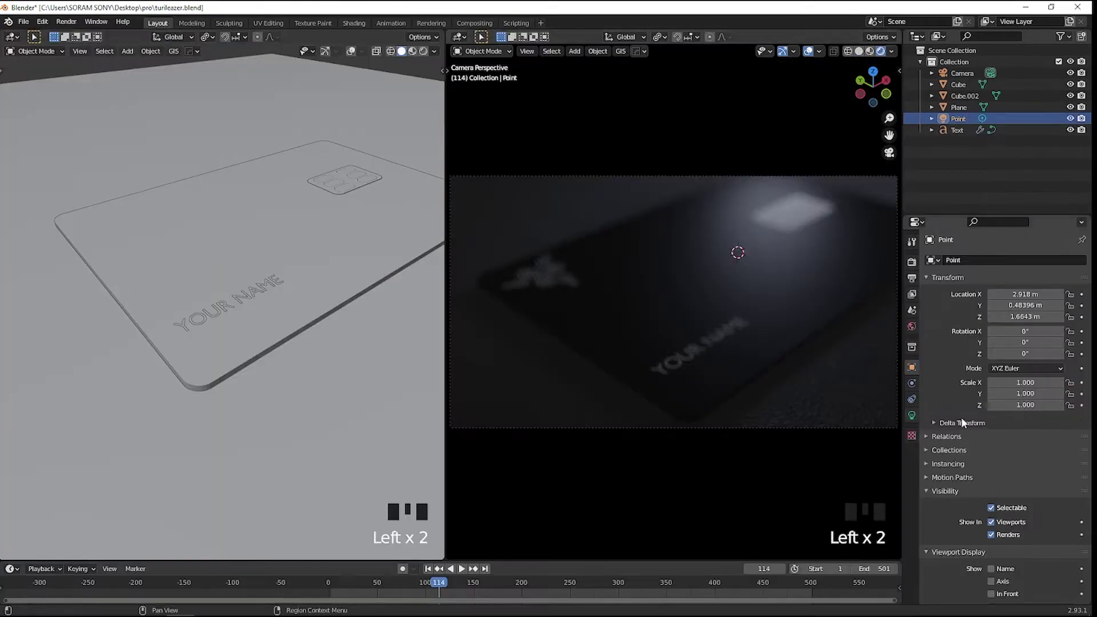
Step: Set the camera's depth of field focus distance to 5.5 m so the logo is sharp
left_click(990, 73)
scroll(1010, 446, "down", 11)
left_click_drag(1031, 354, 1057, 354, "shift")
scroll(674, 303, "up", 2)
middle_click_drag(675, 302, 796, 294, "shift")
left_click_drag(1031, 354, 1046, 354, "shift")
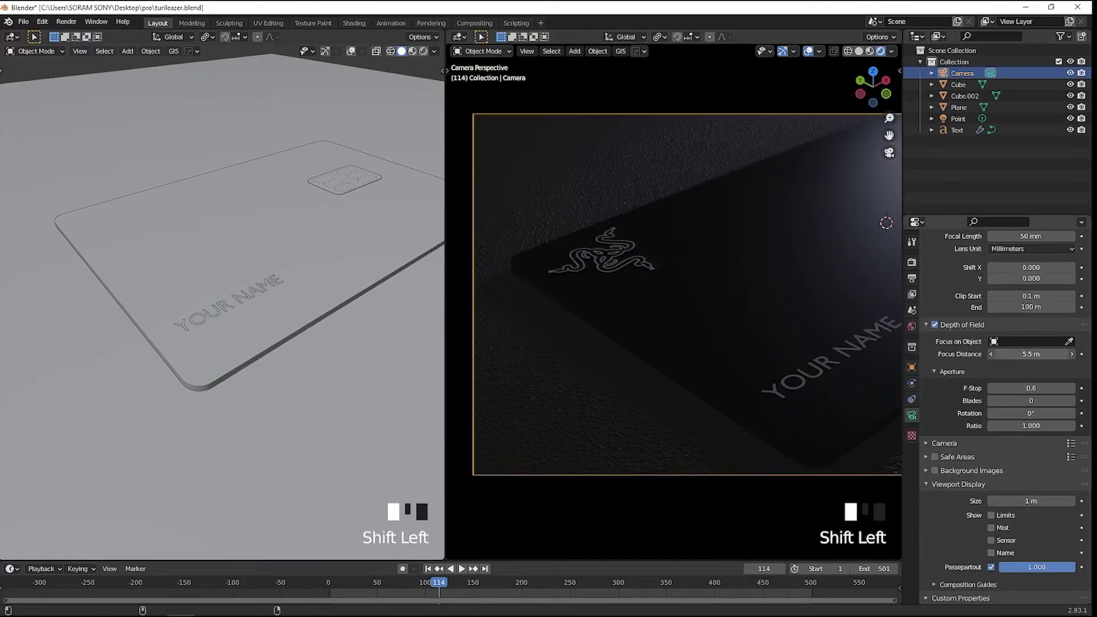
Step: Duplicate the point light, place the copy beside the original above the card, and set its power to 59.5 W
scroll(713, 237, "down", 2)
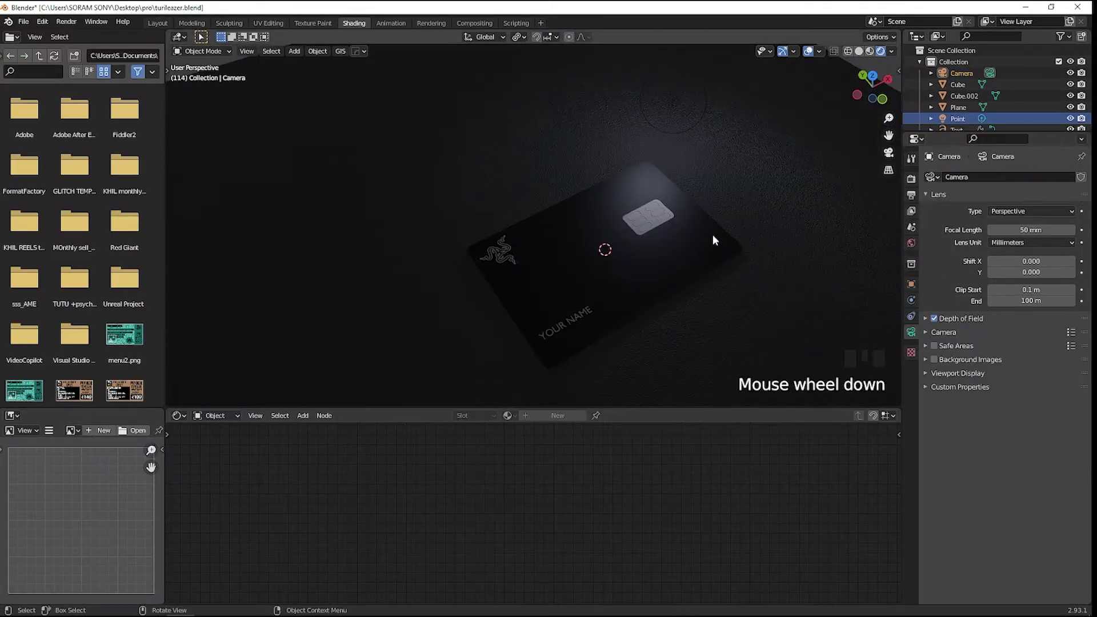
key("shift+d")
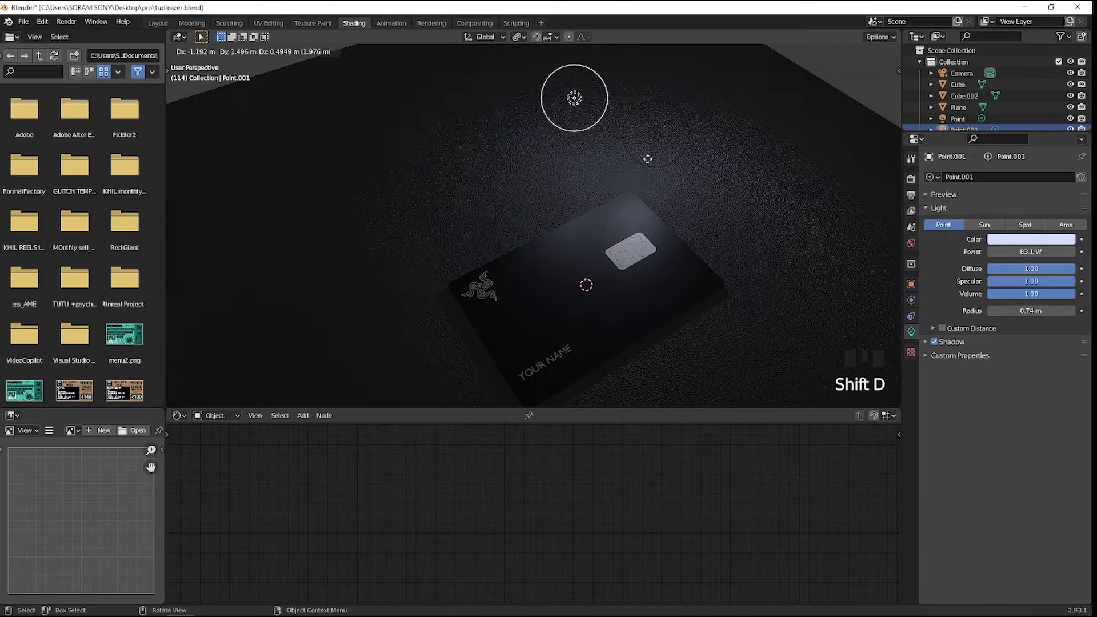
left_click(711, 190)
key("KP_0")
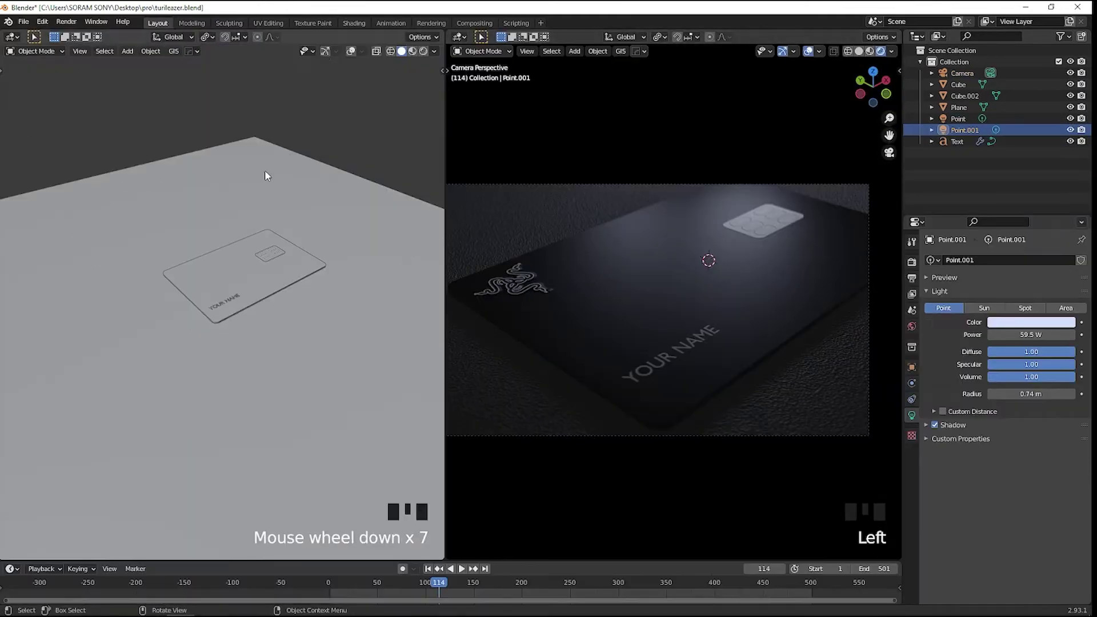
scroll(441, 227, "down", 2)
left_click_drag(264, 220, 286, 215)
middle_click_drag(415, 380, 317, 390)
left_click(317, 391)
scroll(316, 391, "up", 4)
scroll(316, 391, "down", 4)
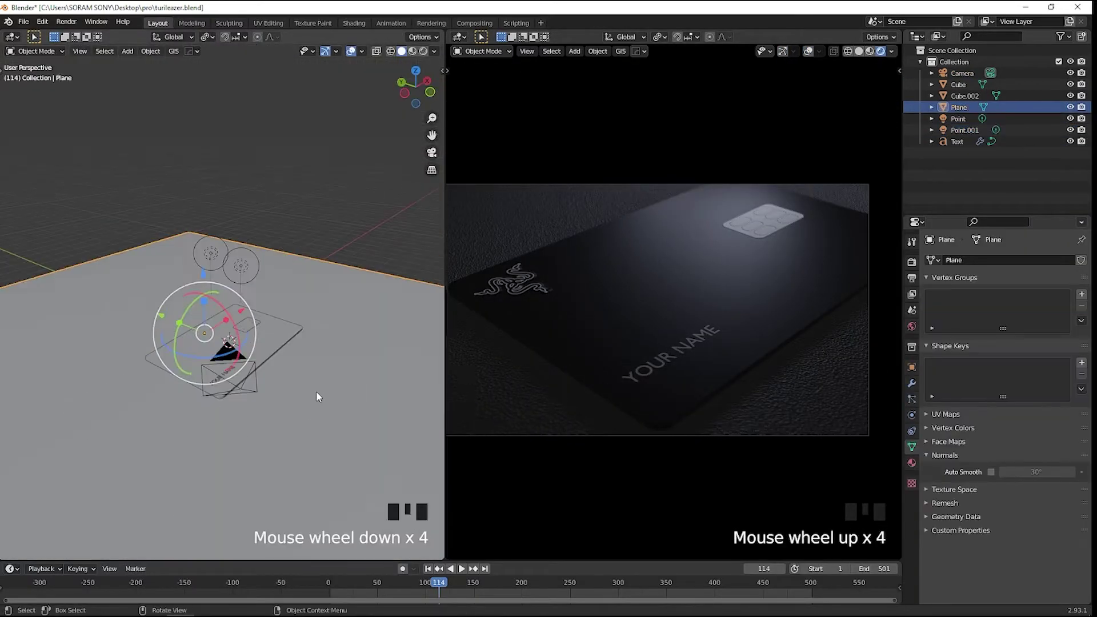
key("shift+f")
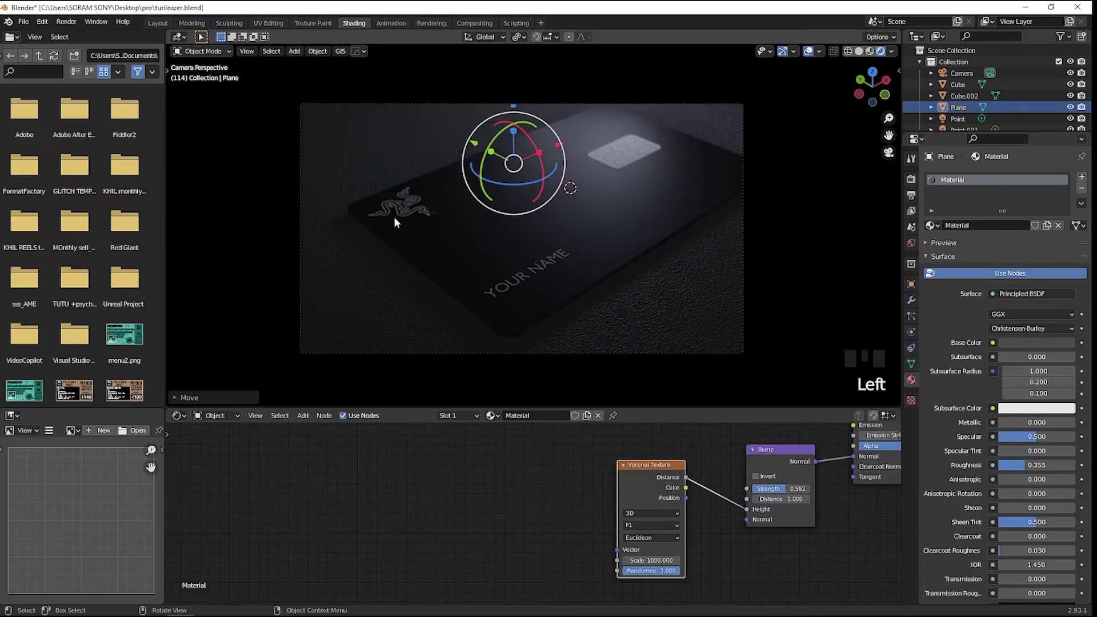
Step: Add a ColorRamp to the razer card material, linking the logo texture's colour through it to the shader's Emission
left_click(394, 217)
middle_click_drag(454, 451, 454, 494)
key("shift+a")
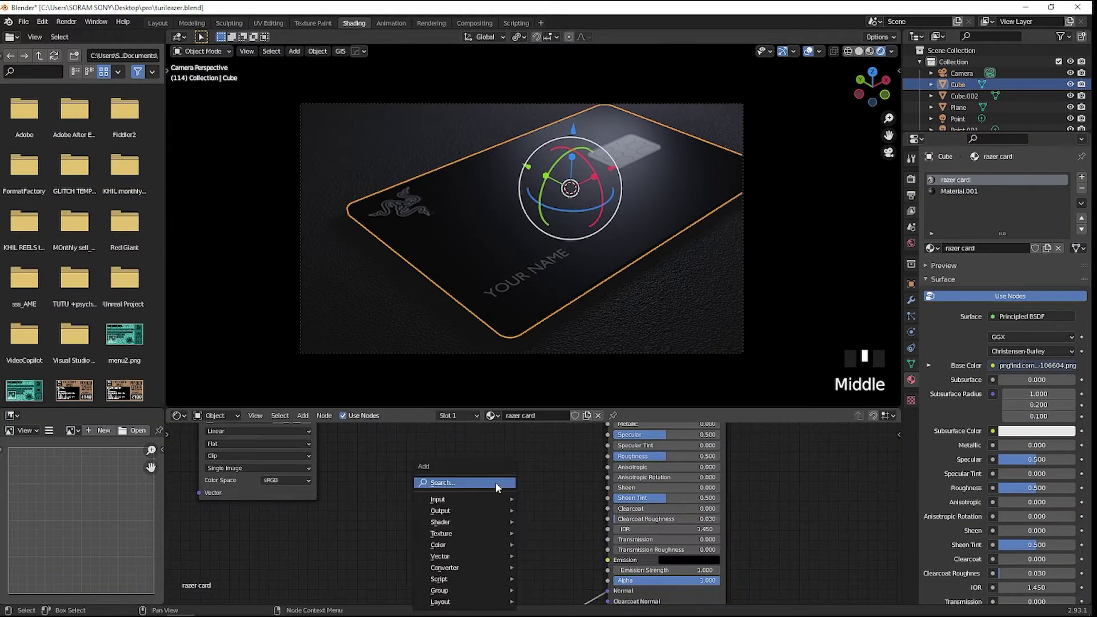
type("ramp")
key("Return")
left_click(430, 466)
left_click_drag(285, 497, 271, 593)
middle_click_drag(315, 524, 295, 508)
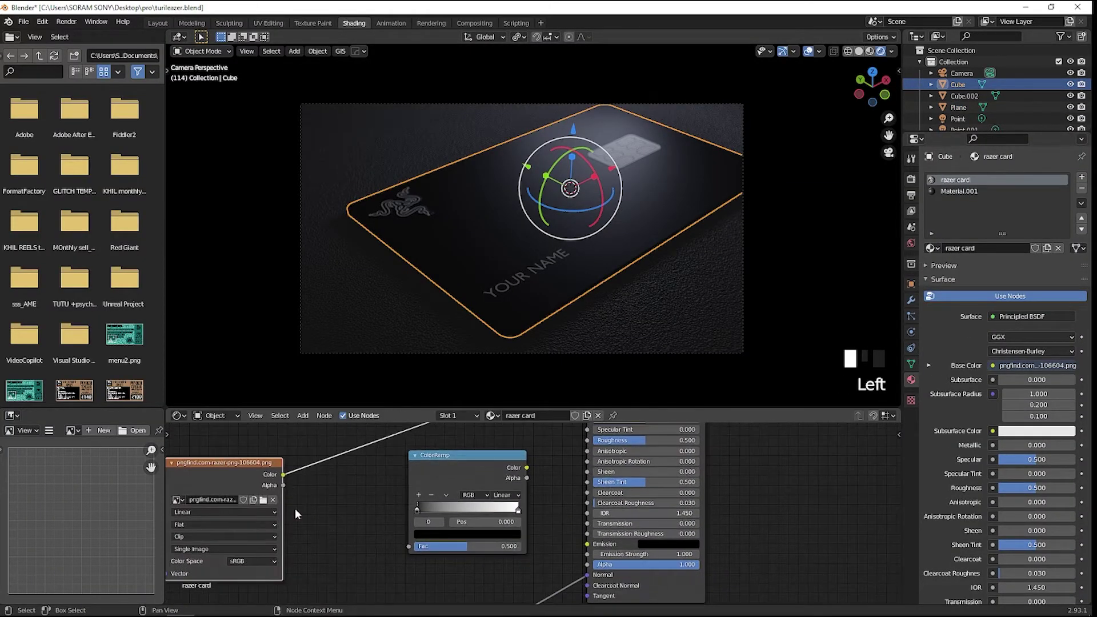
left_click_drag(526, 470, 591, 550)
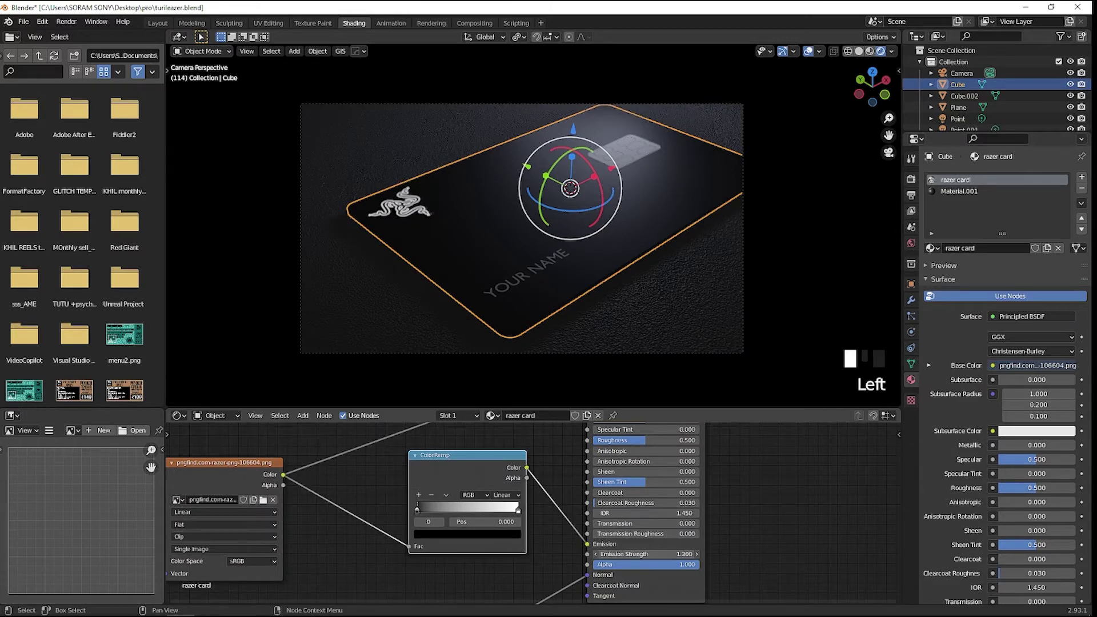
Step: Recolor the ramp's white stop to bright green and move its black stop to position 0.518
left_click(518, 510)
left_click(467, 534)
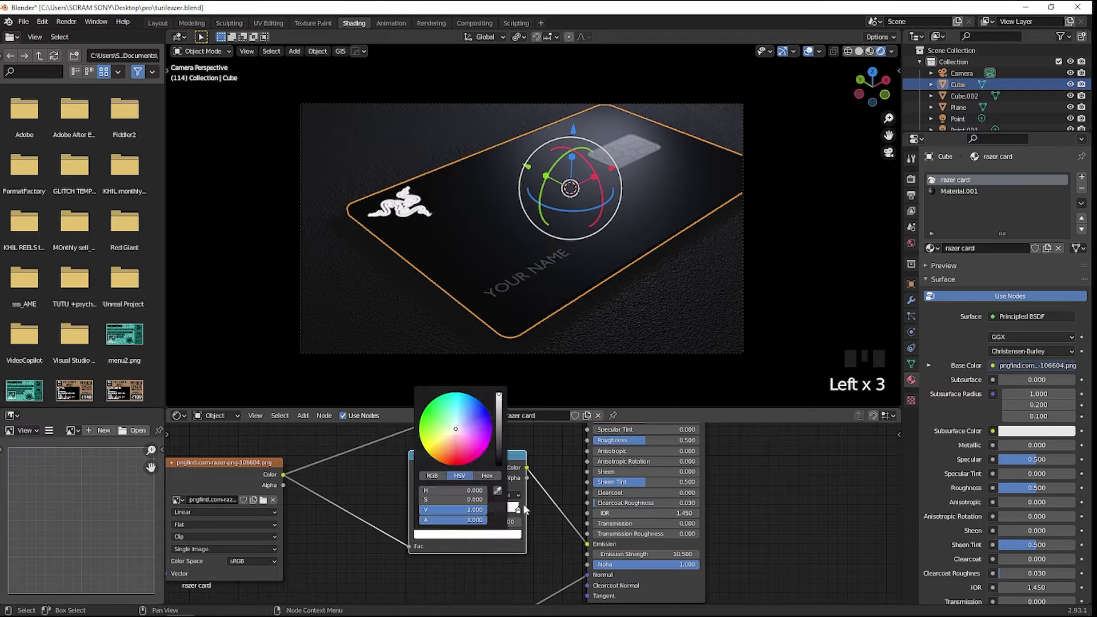
left_click(457, 533)
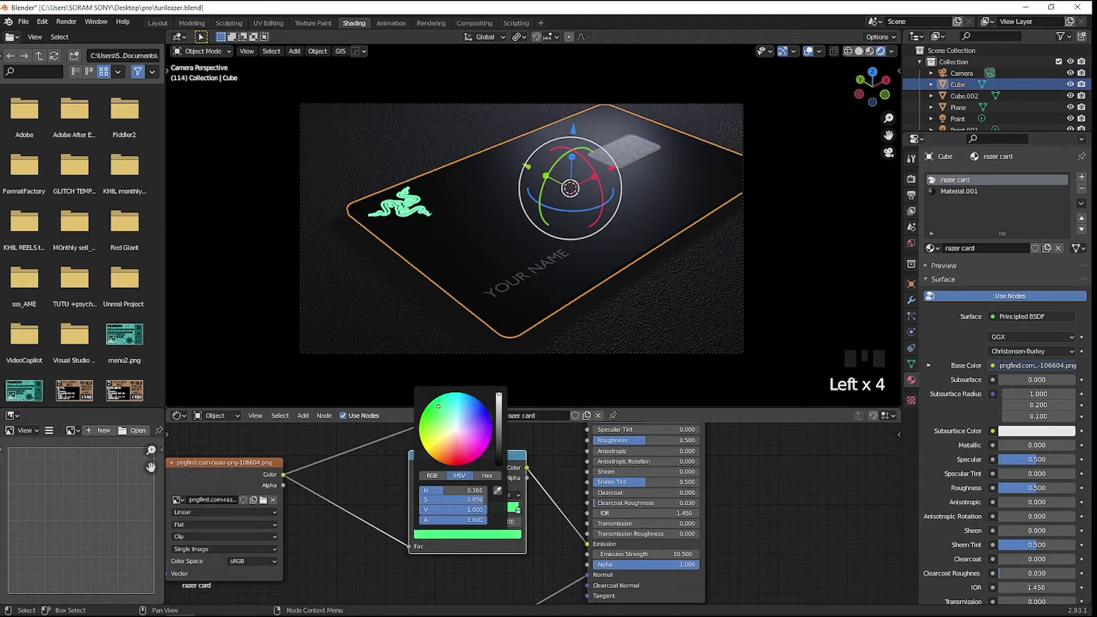
left_click(418, 508)
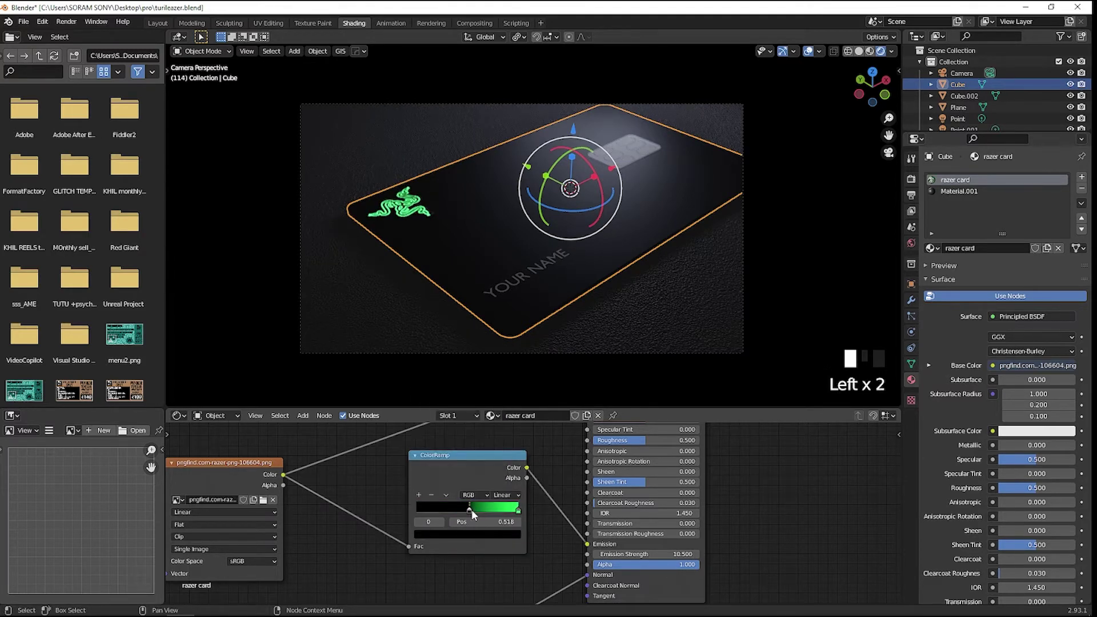
Step: Enable Bloom in the Eevee render settings and set the card shader's emission strength to 24.3
left_click(911, 179)
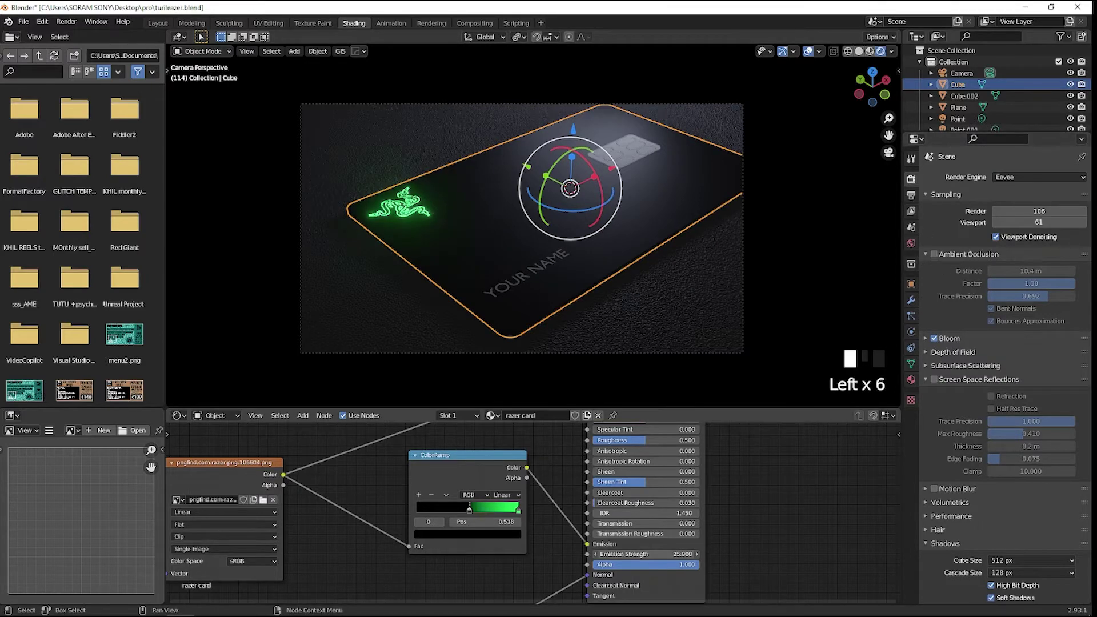
left_click(589, 550)
scroll(471, 273, "down", 1)
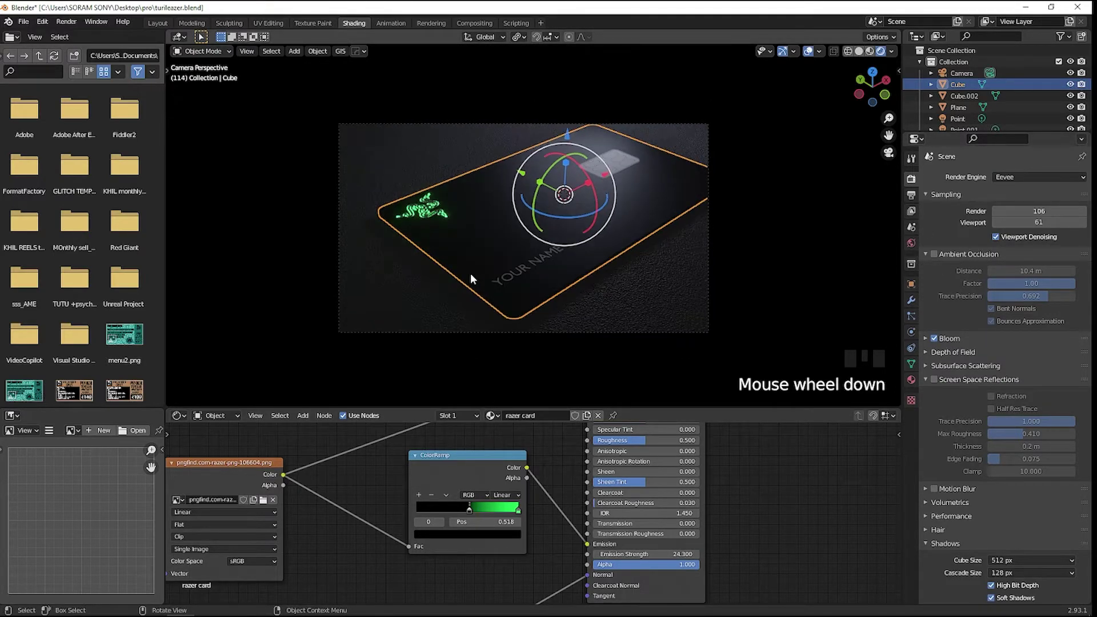
Step: Hide the gizmos and overlays in the rendered camera view
scroll(468, 273, "up", 1)
left_click(810, 475)
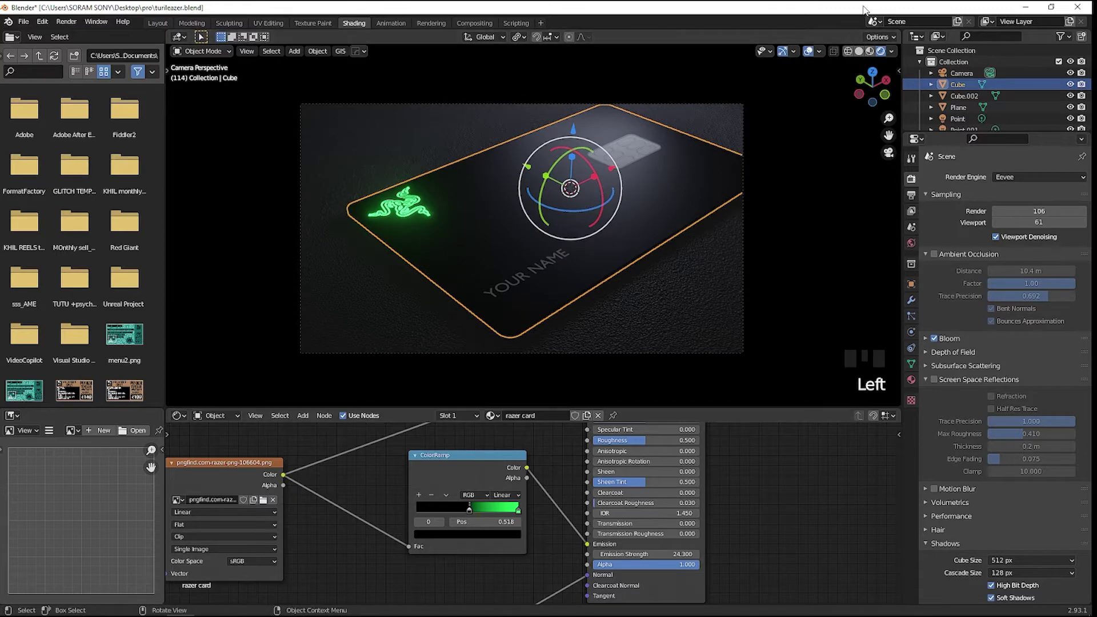
left_click(786, 51)
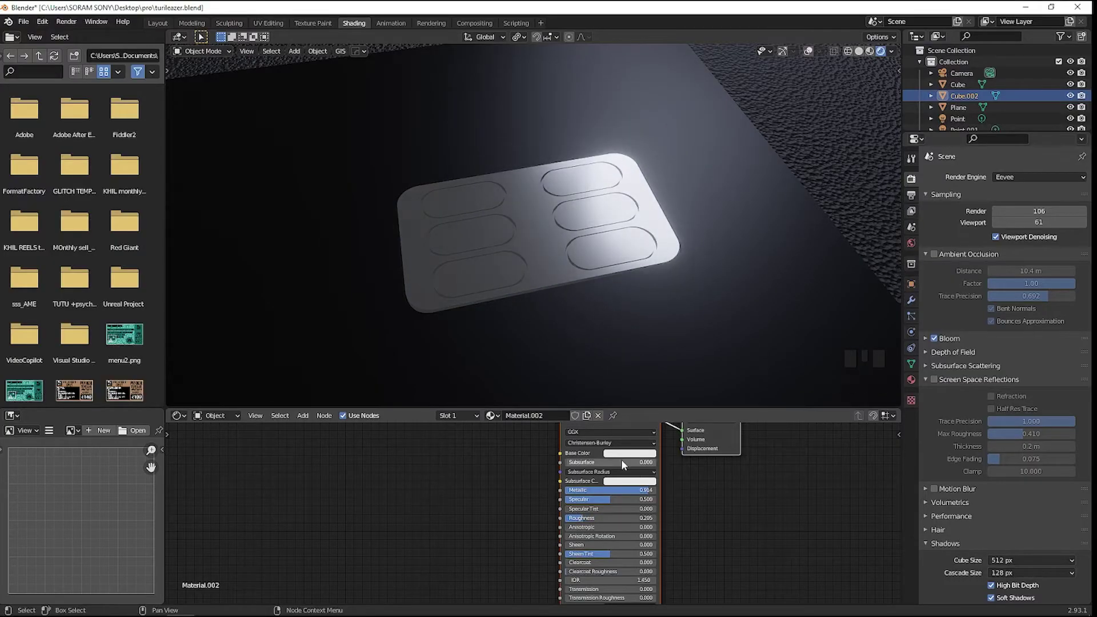
Step: Slightly darken the base color of the metallic chip's material
left_click(625, 454)
left_click_drag(675, 346, 675, 357)
middle_click_drag(674, 229, 657, 232)
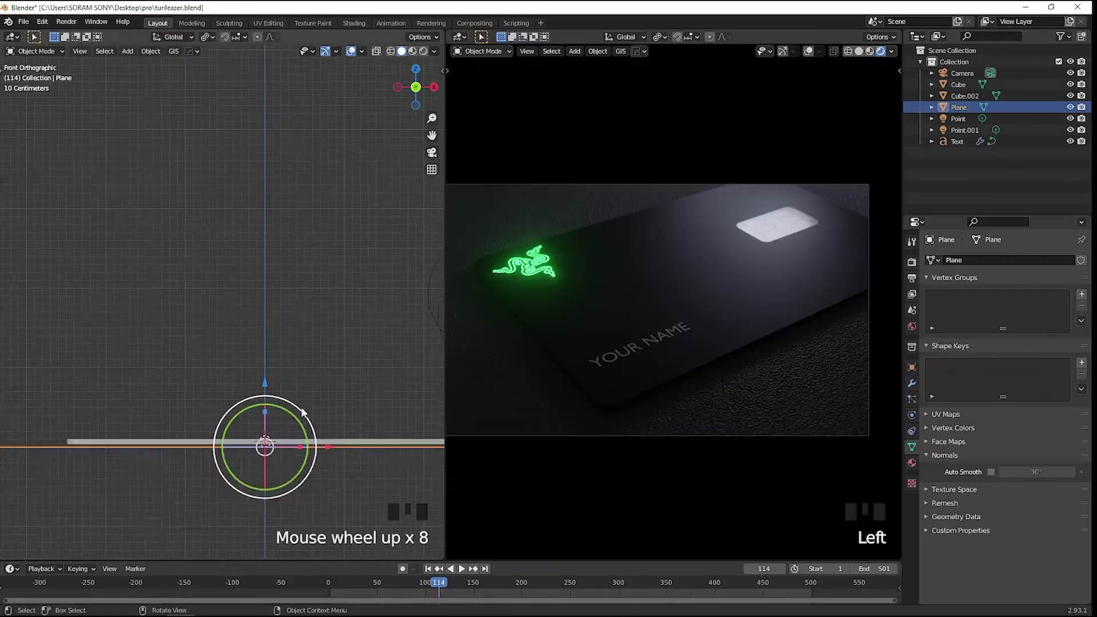
Step: Duplicate the ground plane and raise the copy about 0.028 m along the Z axis
middle_click_drag(303, 413, 276, 277, "shift")
scroll(275, 297, "up", 2)
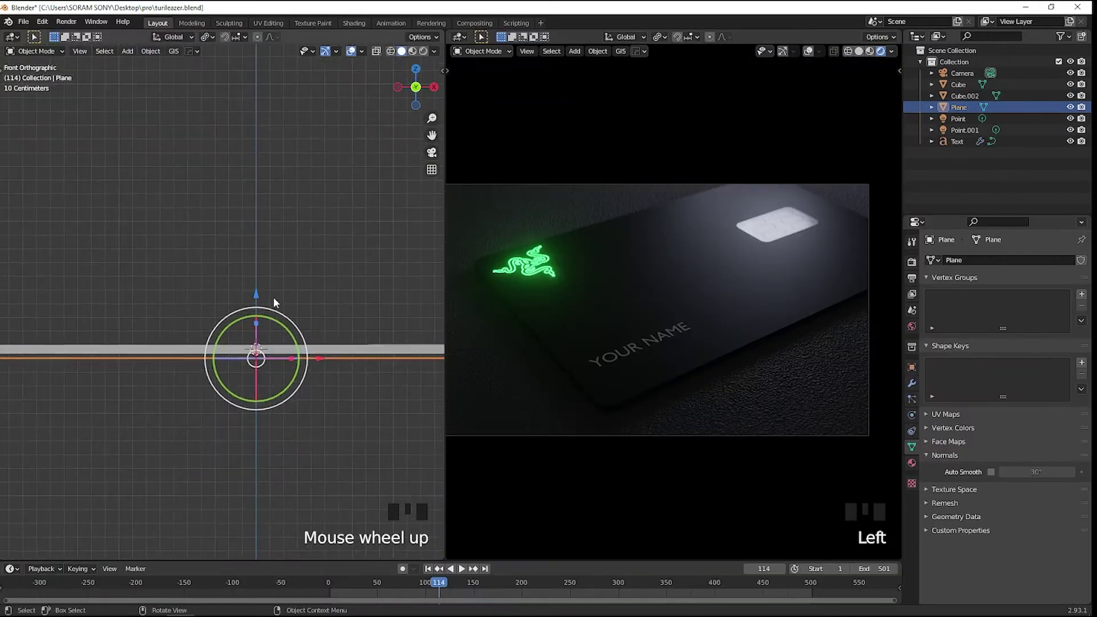
key("shift+d")
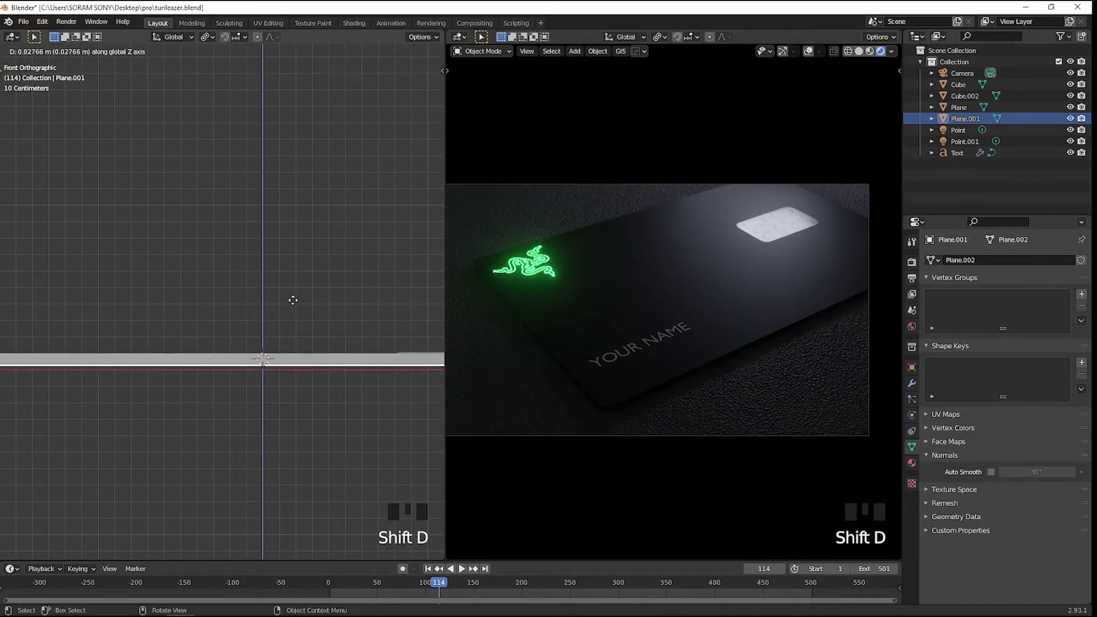
left_click(294, 301)
Step: Unlink the inherited material from the duplicated plane and give it a new material
left_click(353, 23)
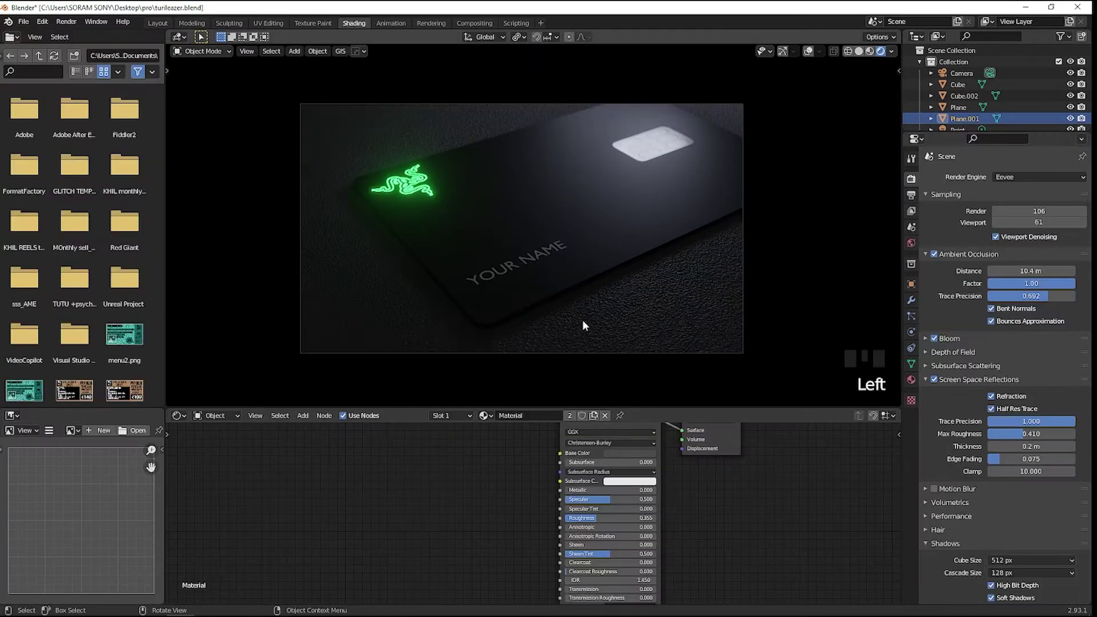
left_click(604, 416)
scroll(537, 501, "up", 3)
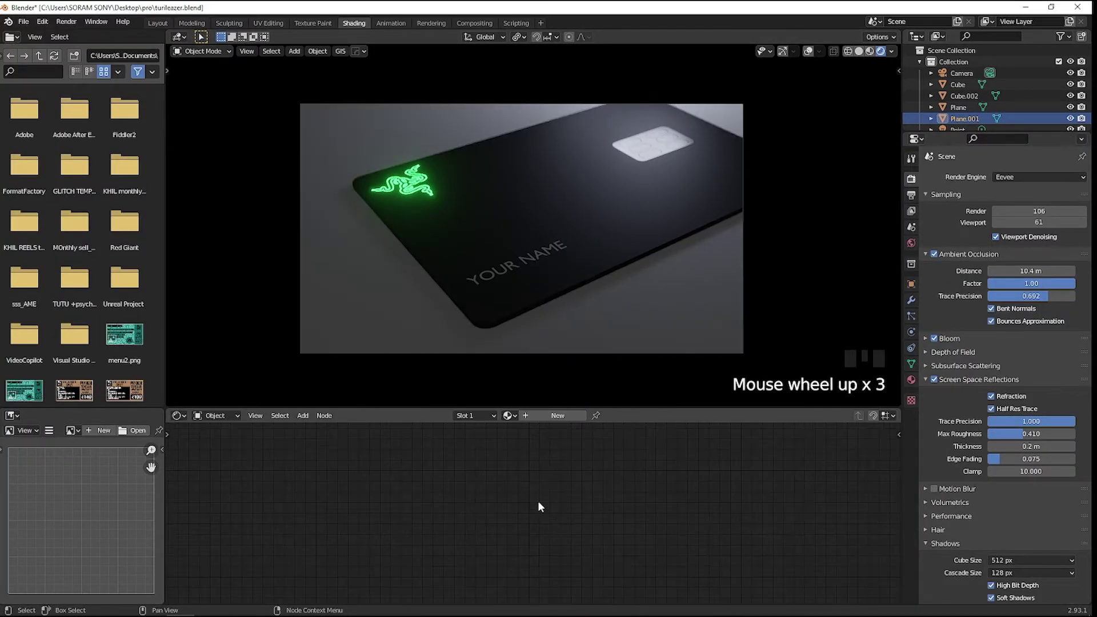
left_click(560, 416)
scroll(571, 452, "up", 1)
middle_click_drag(576, 443, 574, 523)
Step: Add a Noise Texture and a ColorRamp, linking the noise Fac through the ramp's Color to the shader's Alpha
key("shift+a")
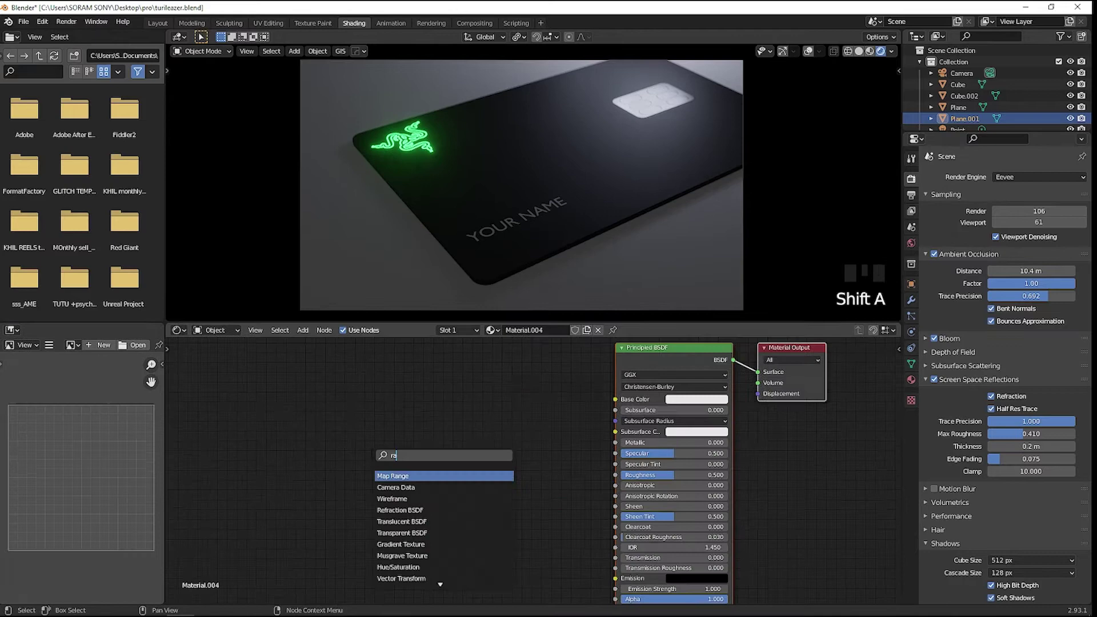
type("ramp")
left_click(410, 478)
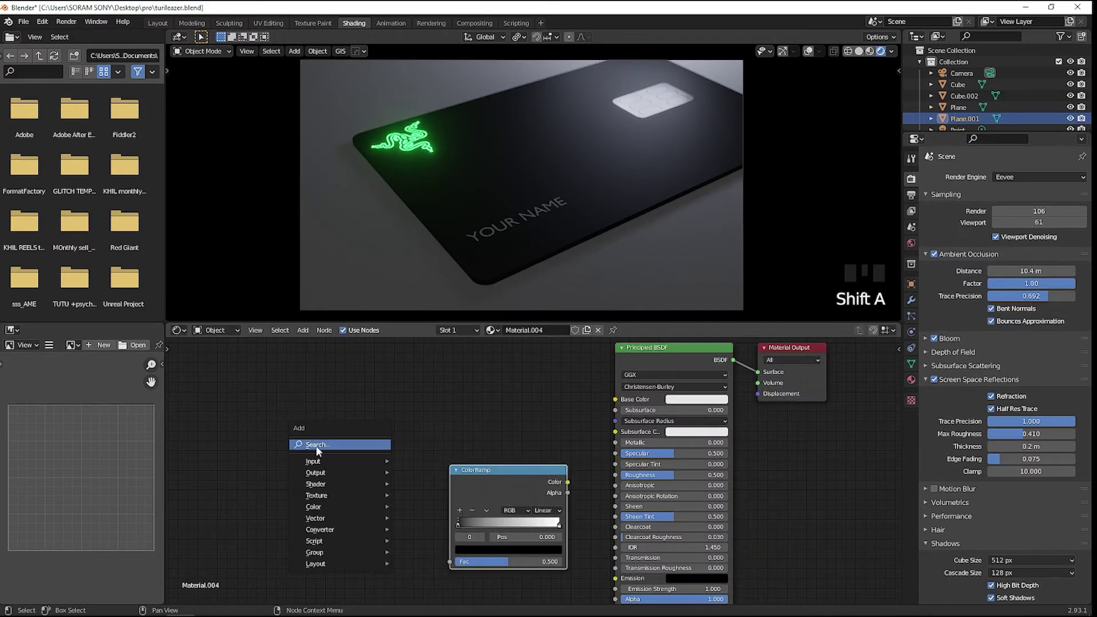
type("noi")
left_click(362, 480)
left_click(379, 494)
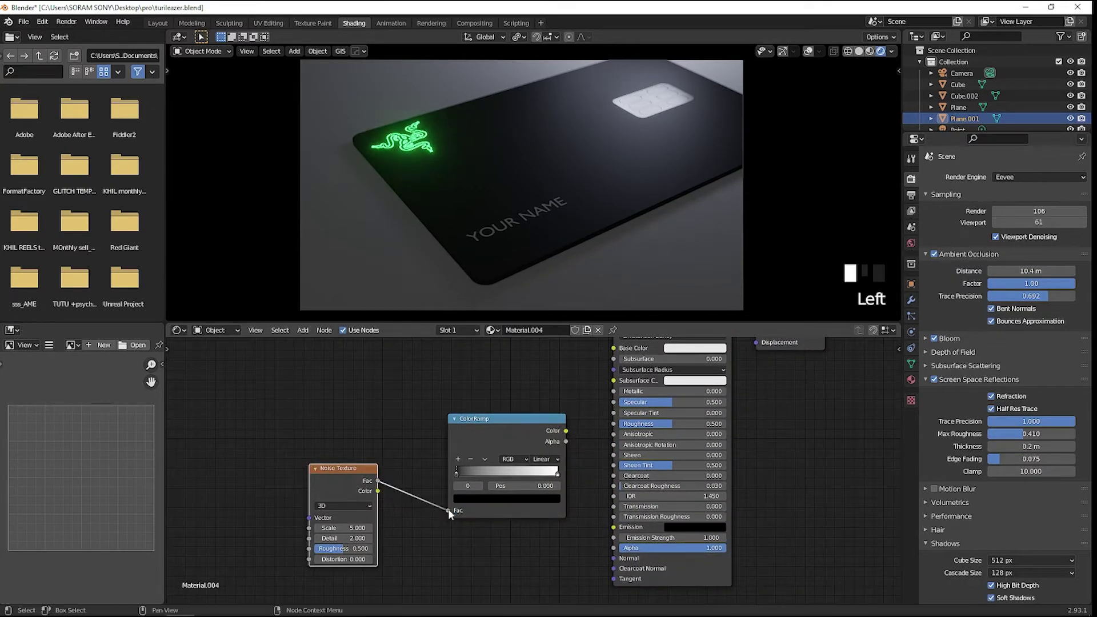
left_click_drag(531, 472, 635, 568)
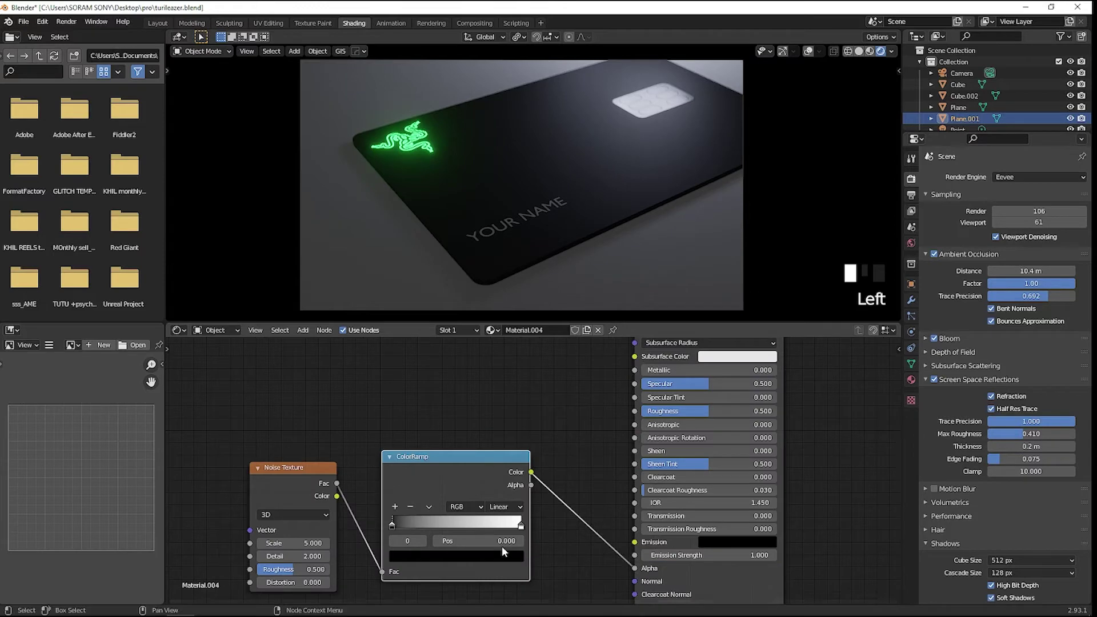
Step: Set the new material's Blend Mode to Alpha Blend
scroll(992, 487, "down", 4)
left_click(911, 379)
scroll(999, 488, "down", 3)
left_click(1039, 468)
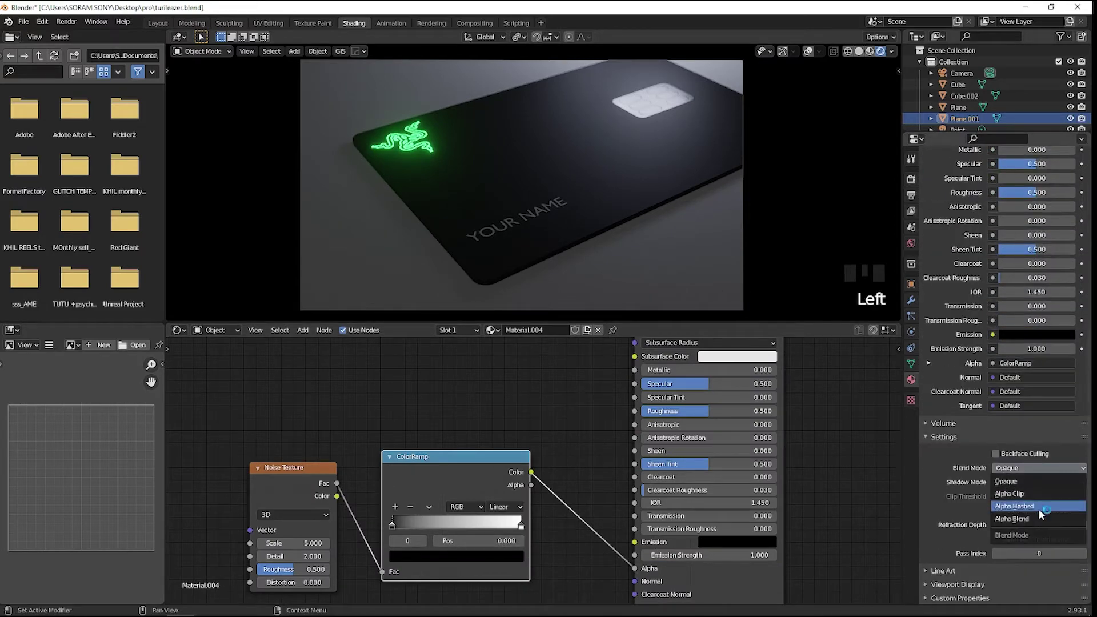
left_click(1037, 518)
Step: Move the ramp stops close together with white at 0.655, and set the noise scale to 37.9, detail to 8.1 and roughness to 0.675
left_click_drag(394, 525, 438, 525)
left_click_drag(299, 543, 282, 557)
left_click_drag(520, 525, 465, 525)
left_click_drag(449, 524, 485, 529)
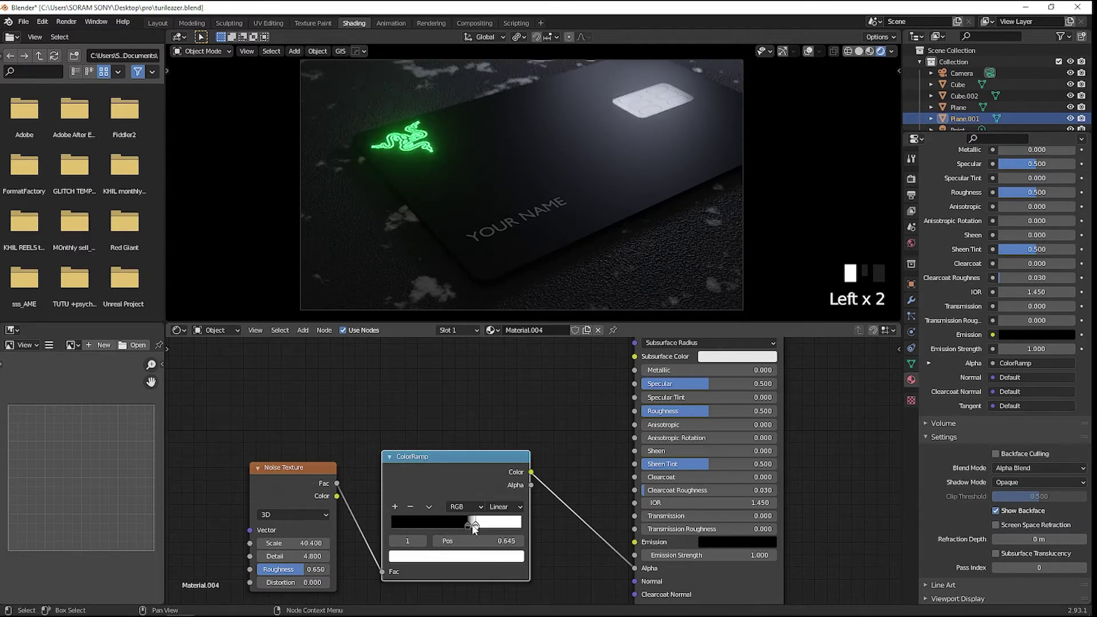
left_click_drag(469, 525, 465, 525)
mouse_move(474, 525)
left_mouse_down()
mouse_move(458, 524)
mouse_move(478, 526)
left_mouse_up()
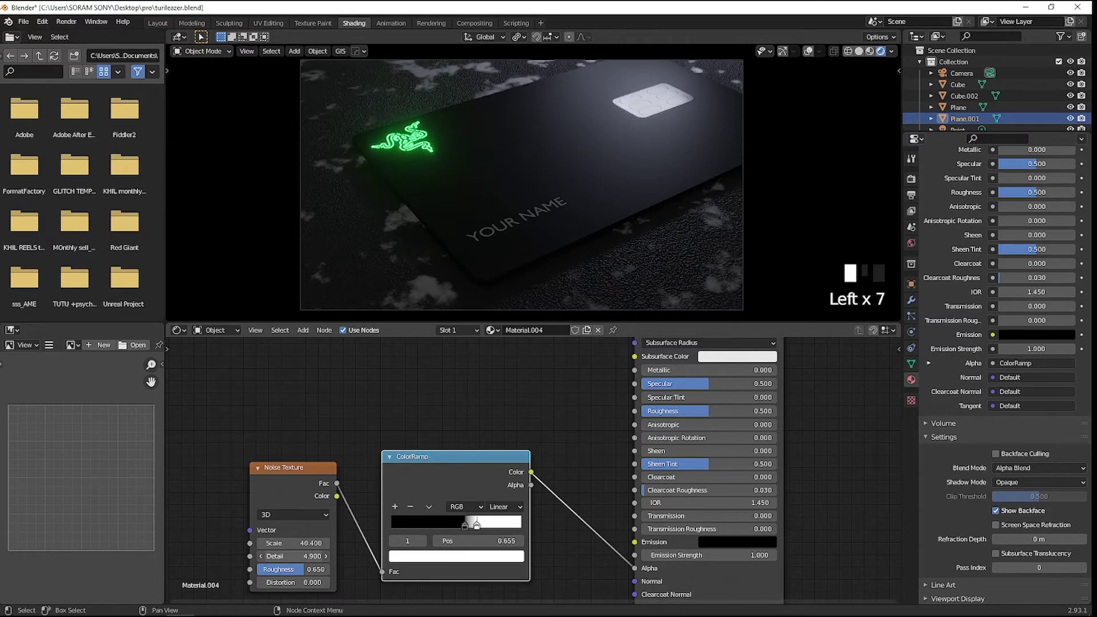
mouse_move(312, 549)
left_mouse_down()
mouse_move(297, 549)
mouse_move(297, 569)
mouse_move(319, 569)
left_mouse_up()
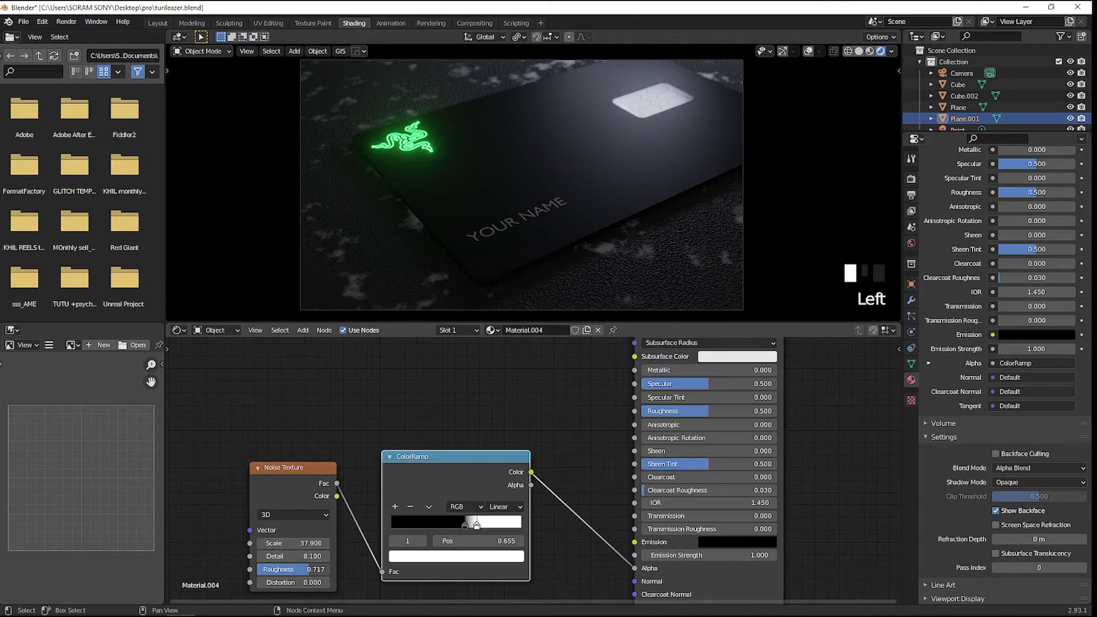
Step: Make the patchy plane's emission color bright green and set its emission strength to 6.1
left_click(709, 540)
left_click_drag(806, 437, 806, 365)
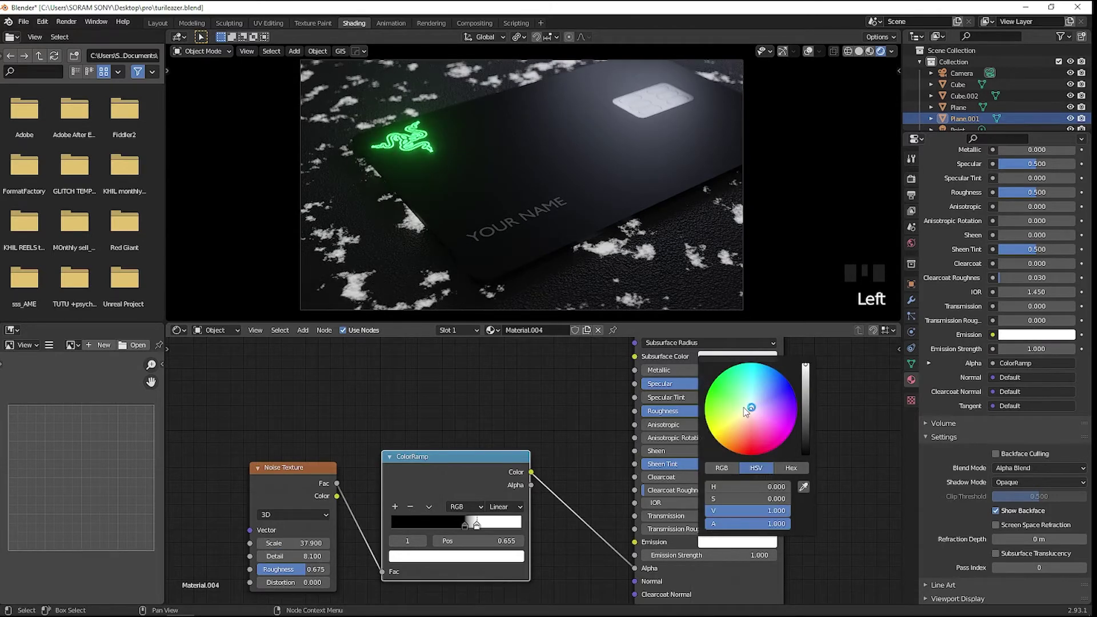
left_click_drag(743, 407, 725, 403)
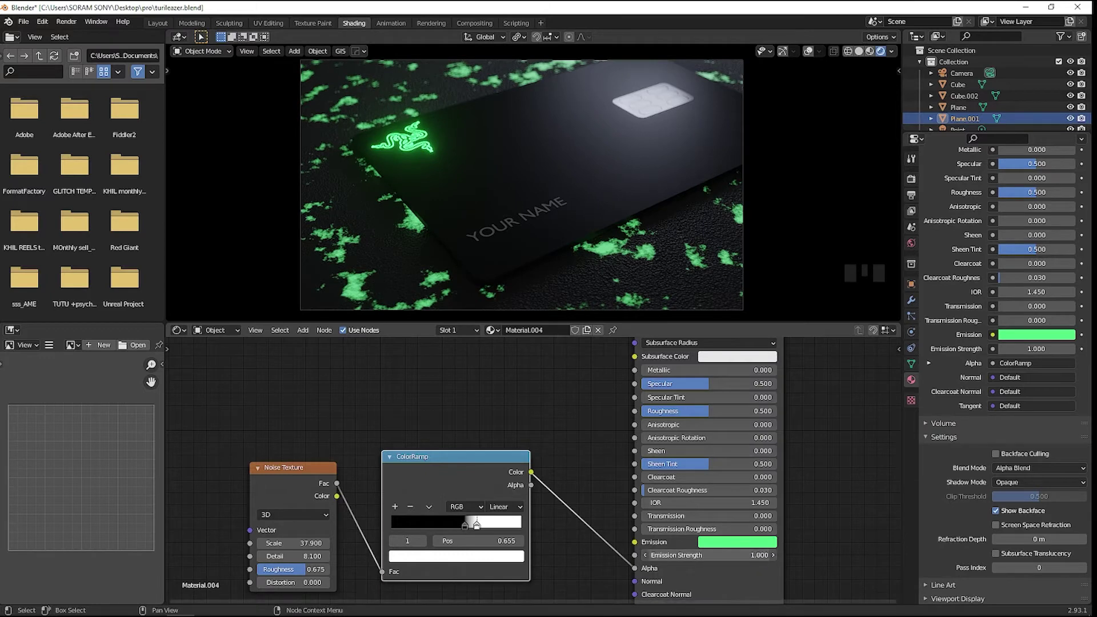
left_click_drag(708, 555, 738, 555)
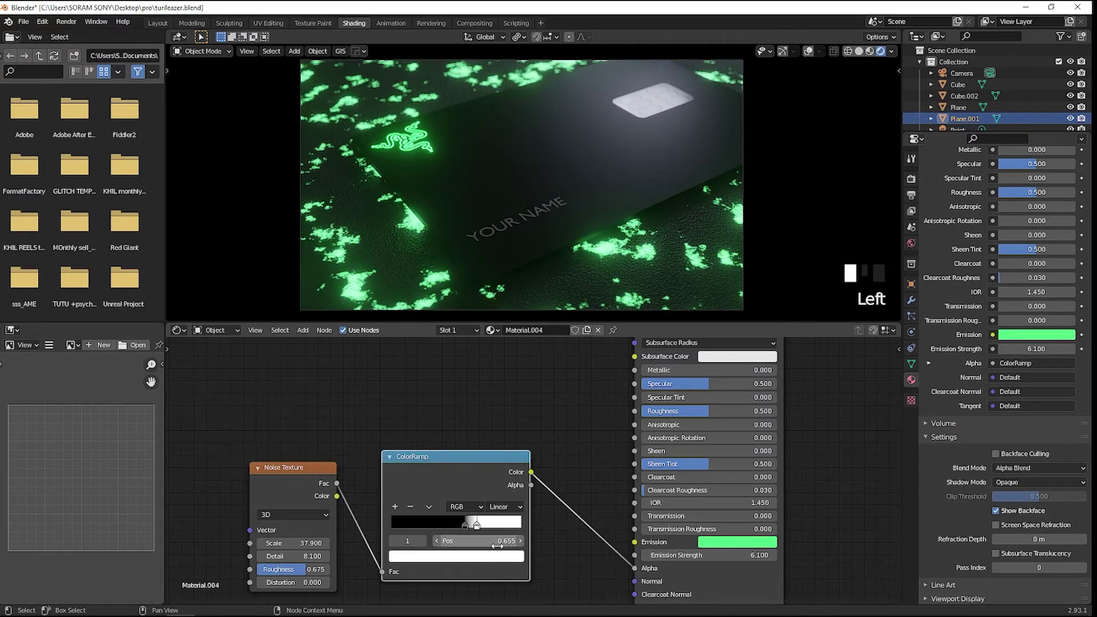
Step: Refine the patches with ramp stops at 0.591 (black) and 0.682 (white), and noise scale 38.1, detail 15.4 and roughness 0.767
scroll(497, 595, "up", 3)
left_click_drag(445, 484, 469, 485)
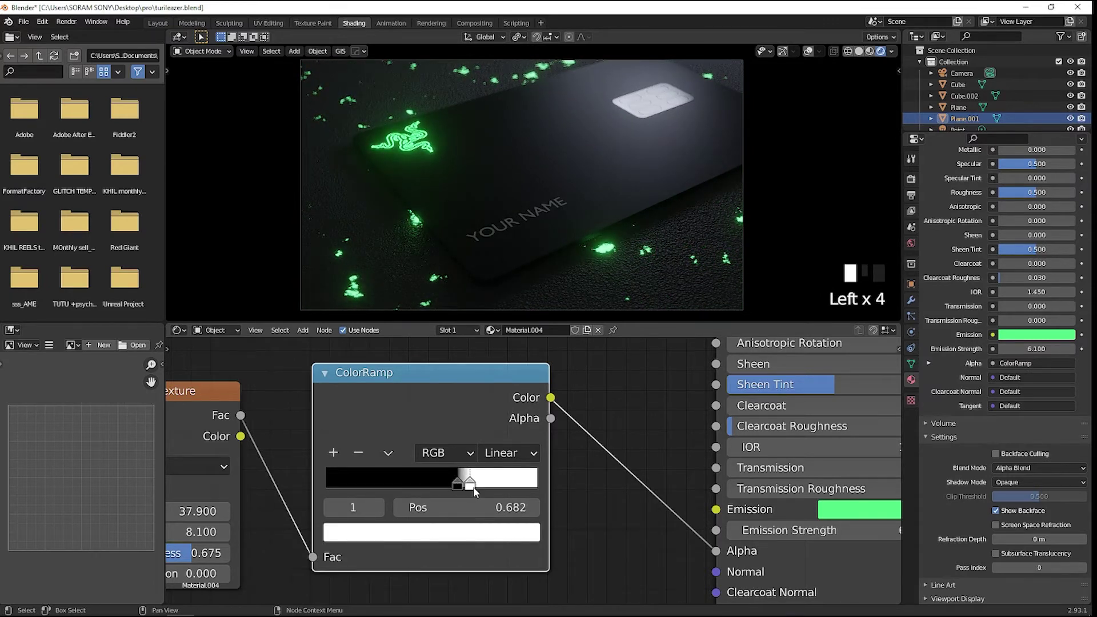
middle_click_drag(424, 504, 527, 489)
left_click_drag(276, 516, 434, 515)
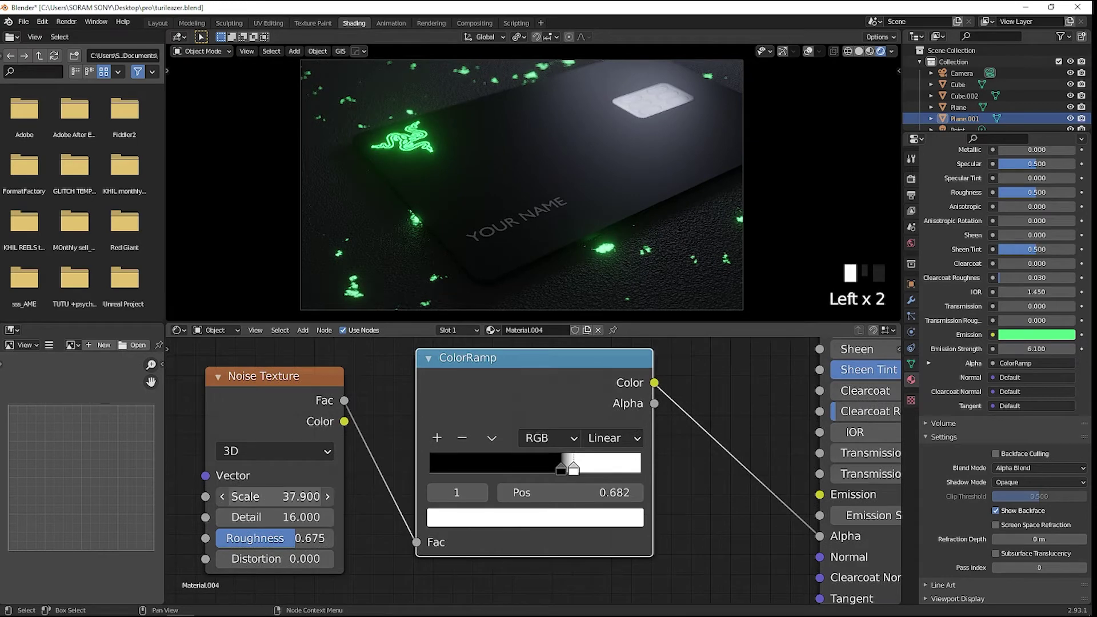
left_click(327, 497)
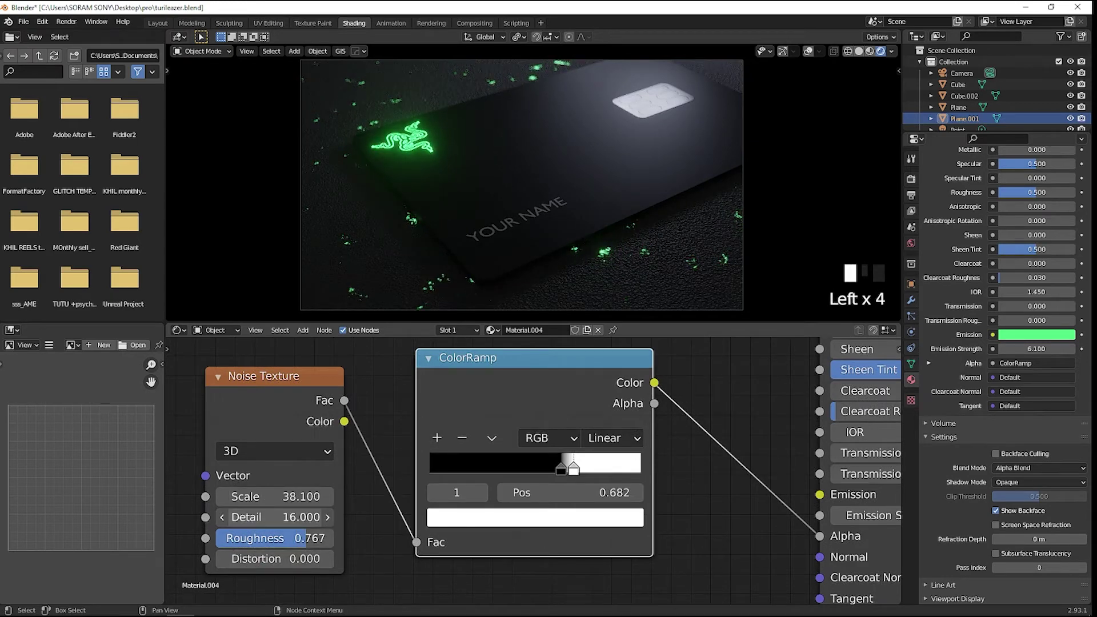
left_click_drag(560, 469, 551, 468)
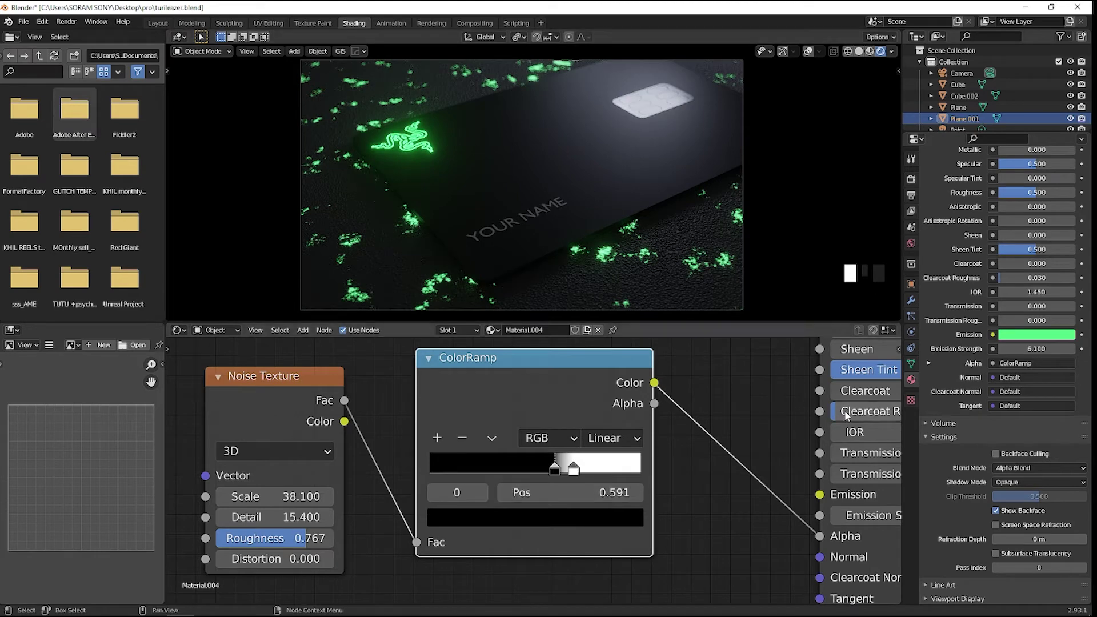
Step: Select the camera and lower its depth of field F-Stop to 0.1
left_click(962, 73)
left_click(926, 319)
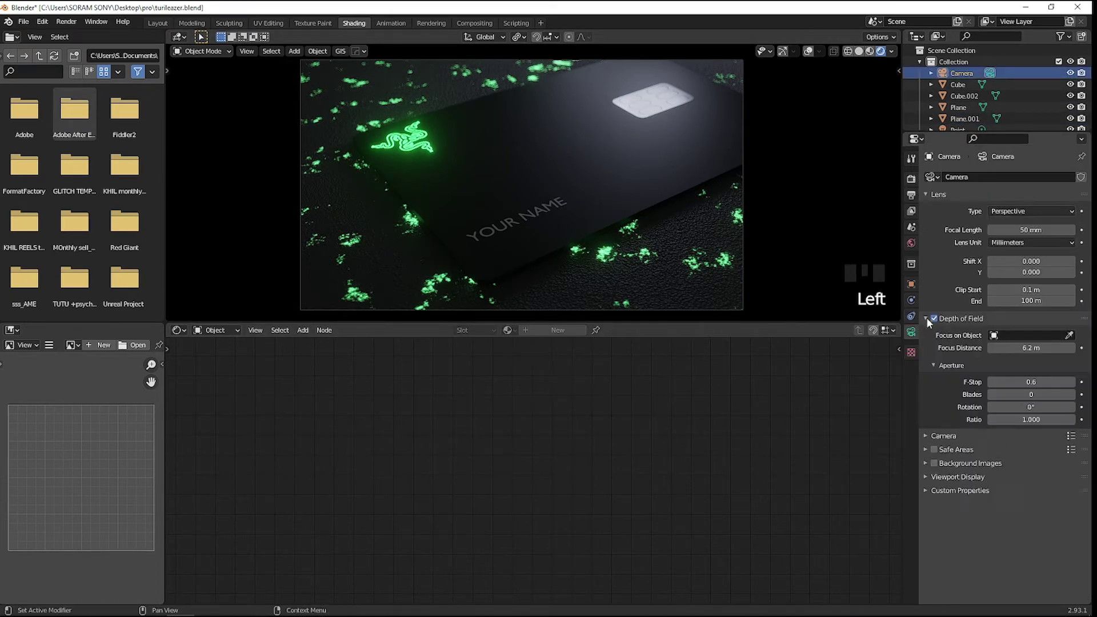
left_click_drag(1040, 381, 1011, 382, "shift")
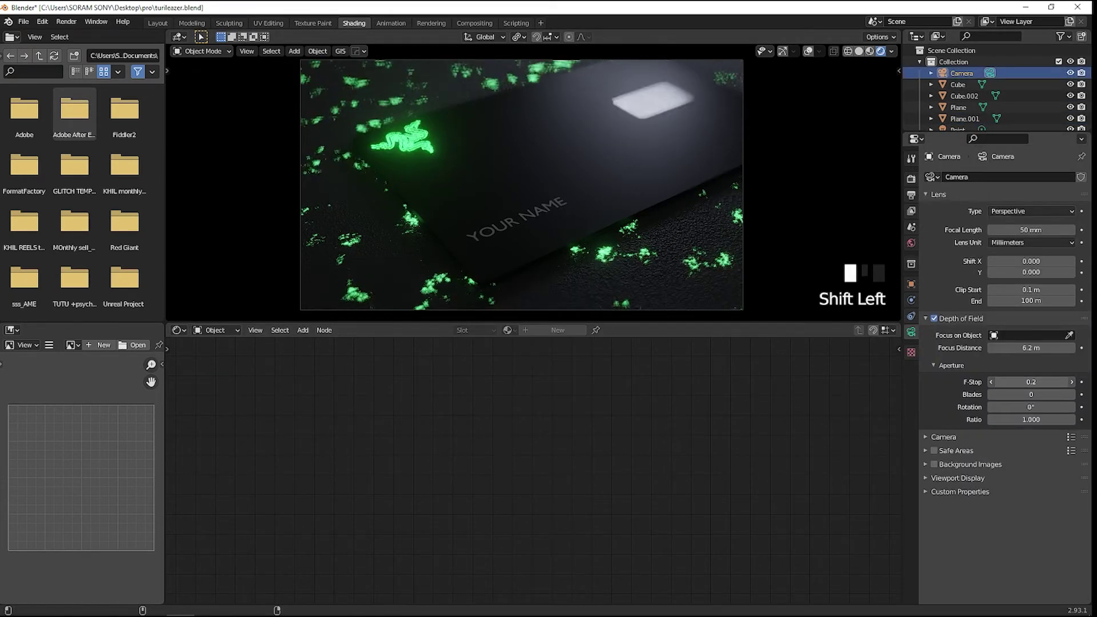
Step: Fly the camera in for a closer view of the glowing corner logo
key("shift+f")
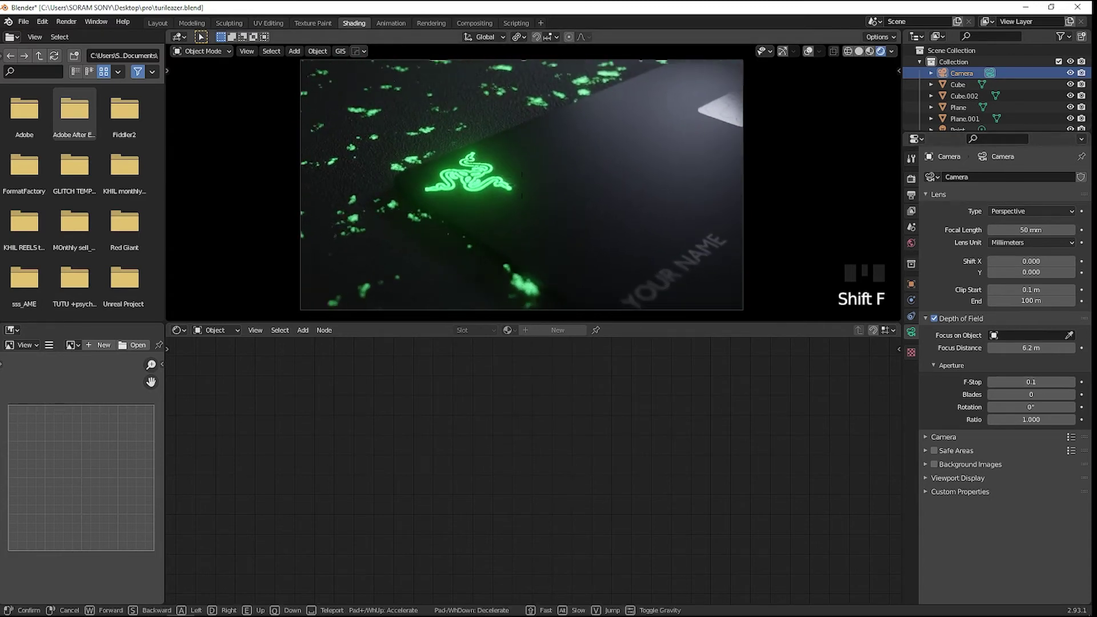
key("d")
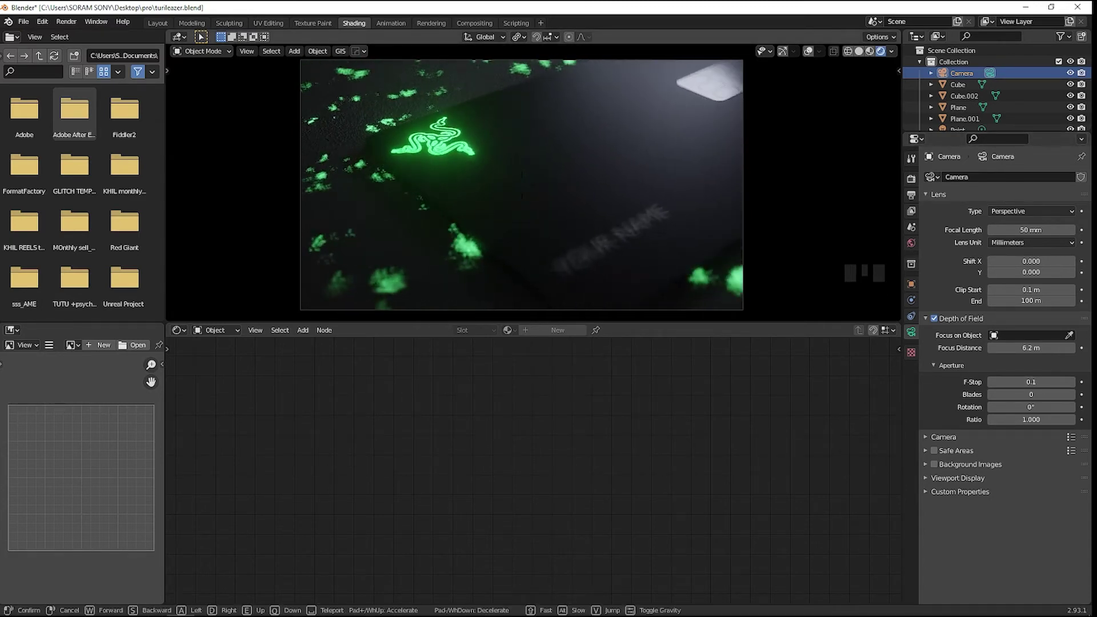
left_click(1058, 355)
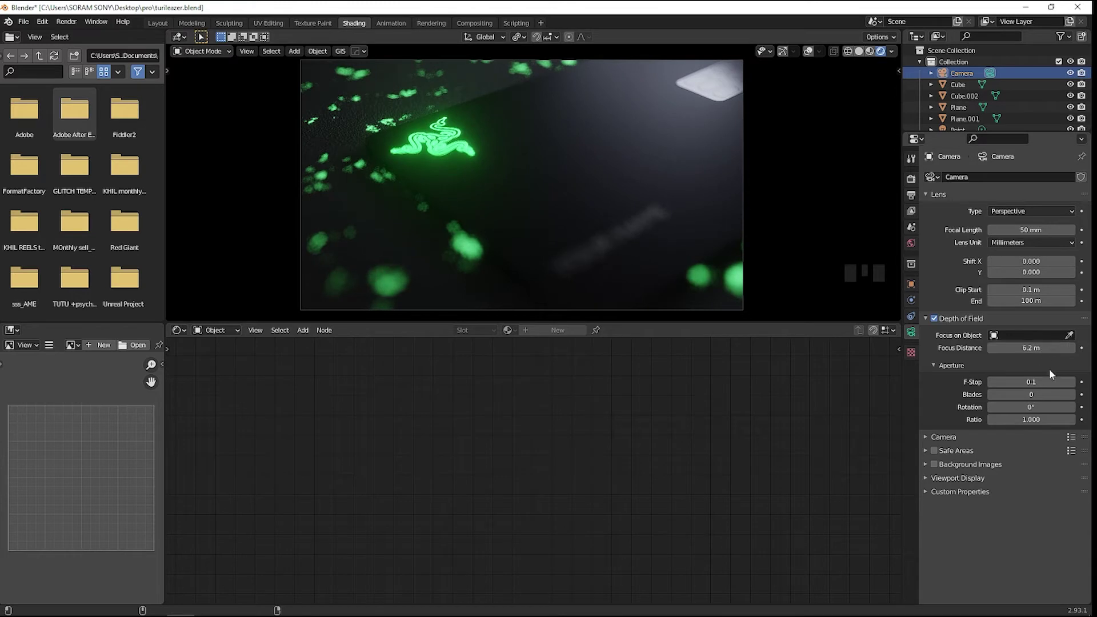
Step: Set the camera's F-Stop to 0.2 and its focus distance to 5.7 m
left_click_drag(1041, 380, 1035, 348, "shift")
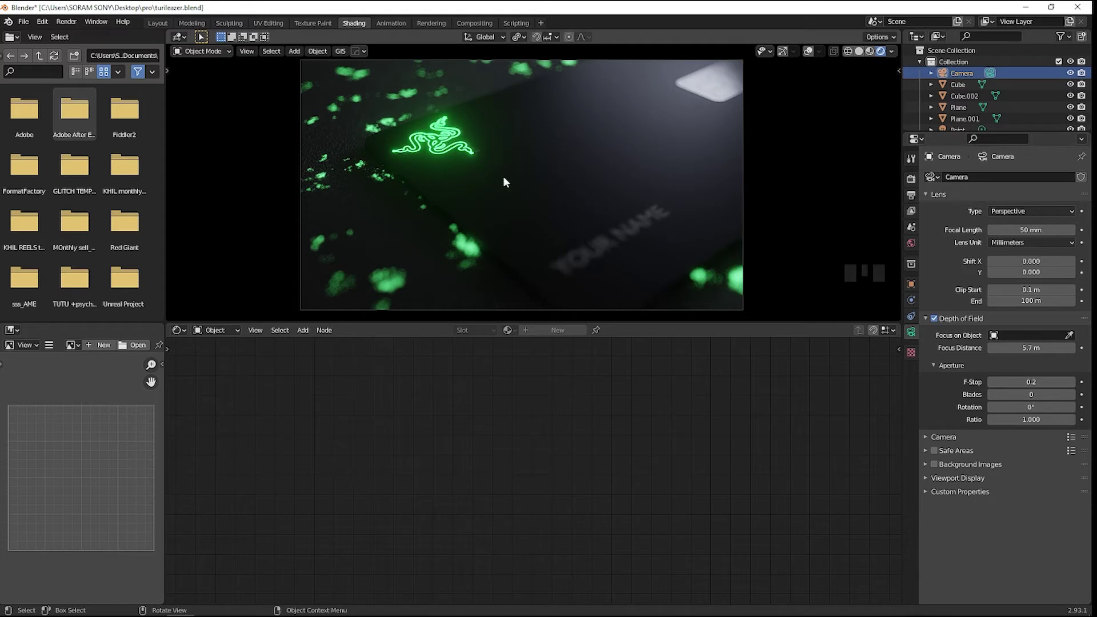
scroll(503, 181, "down", 1)
scroll(503, 180, "up", 1)
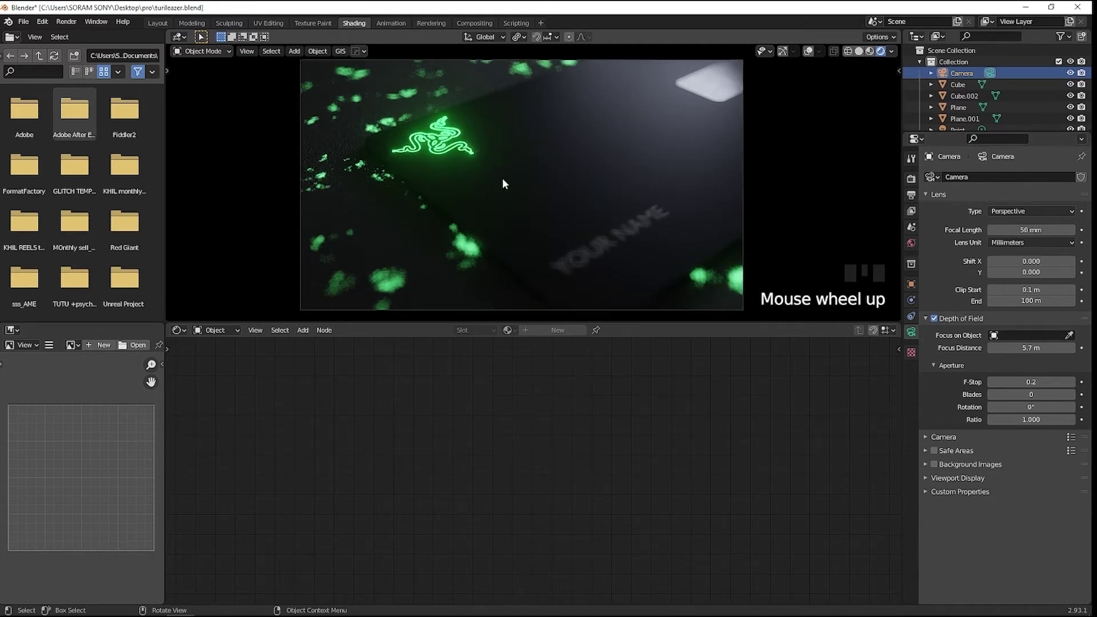
Step: Re-aim the camera to bring the logo nearer the frame's centre, and set the focus distance to 5.6 m
key("shift+f")
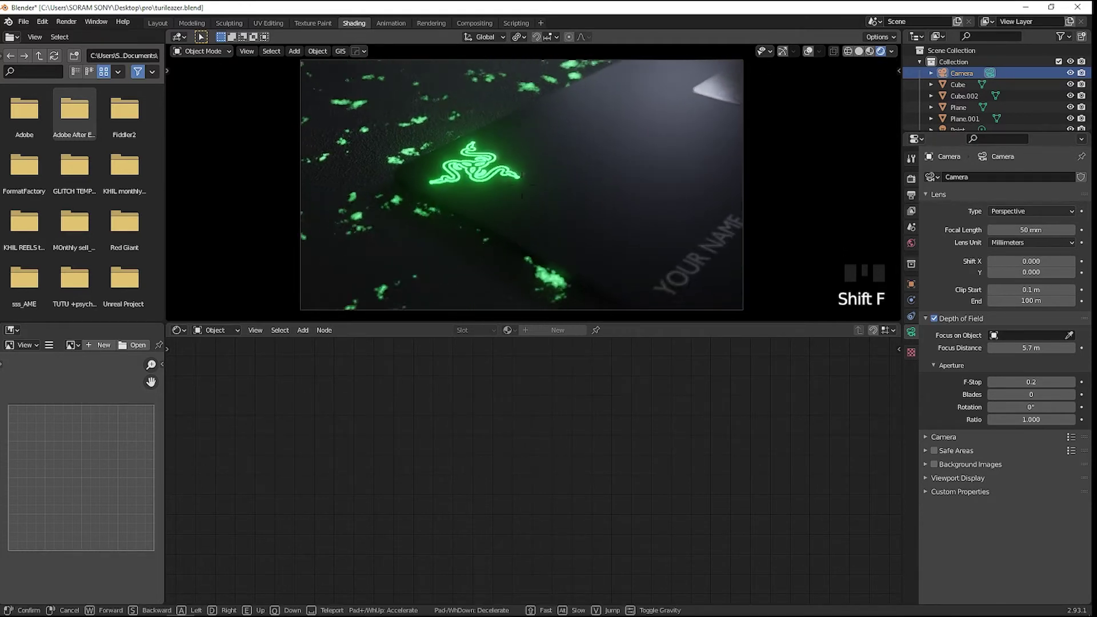
left_click(522, 185)
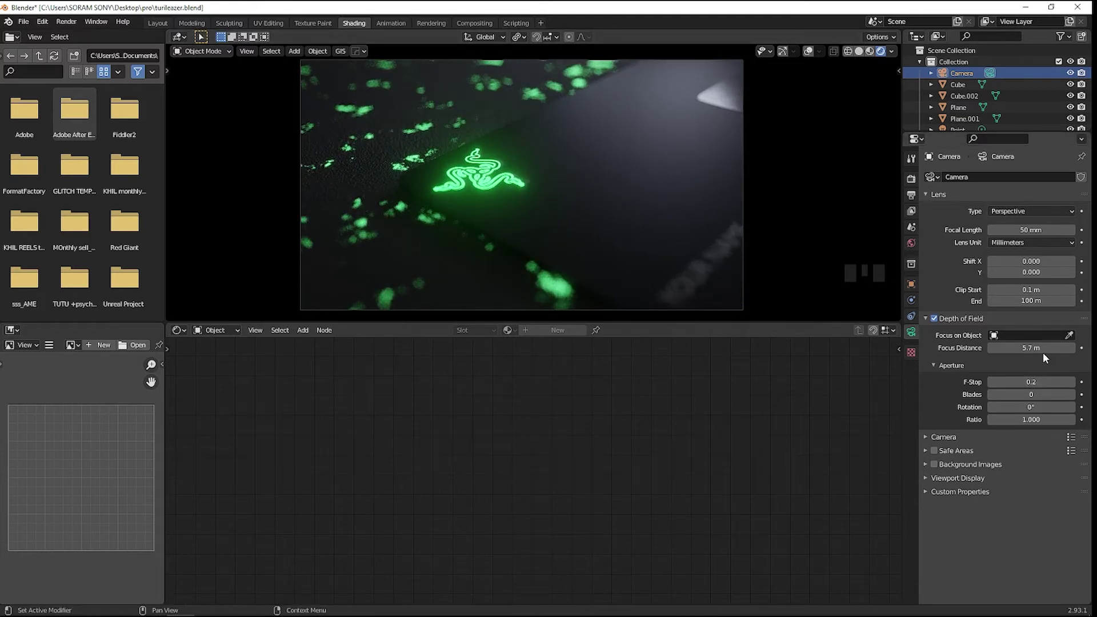
mouse_move(1043, 352)
left_mouse_down("shift")
mouse_move(989, 352)
mouse_move(1040, 352)
left_mouse_up("shift")
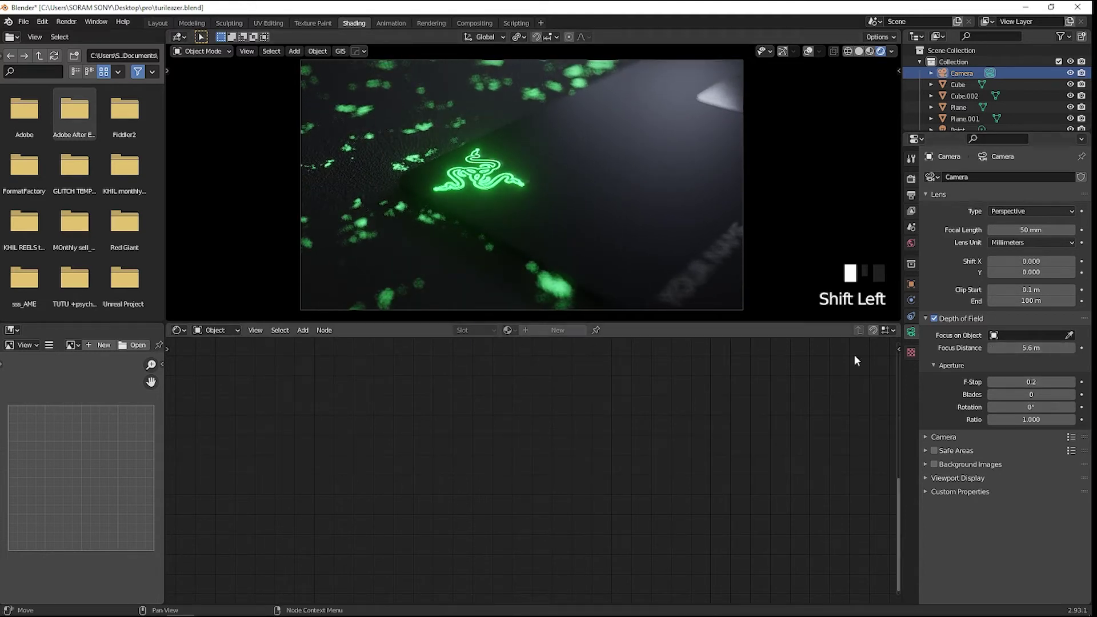
Step: Select the glowing ground-patch plane, add Texture Coordinate and Mapping nodes before its Noise Texture, and search the add-ons for "node"
left_click(524, 231)
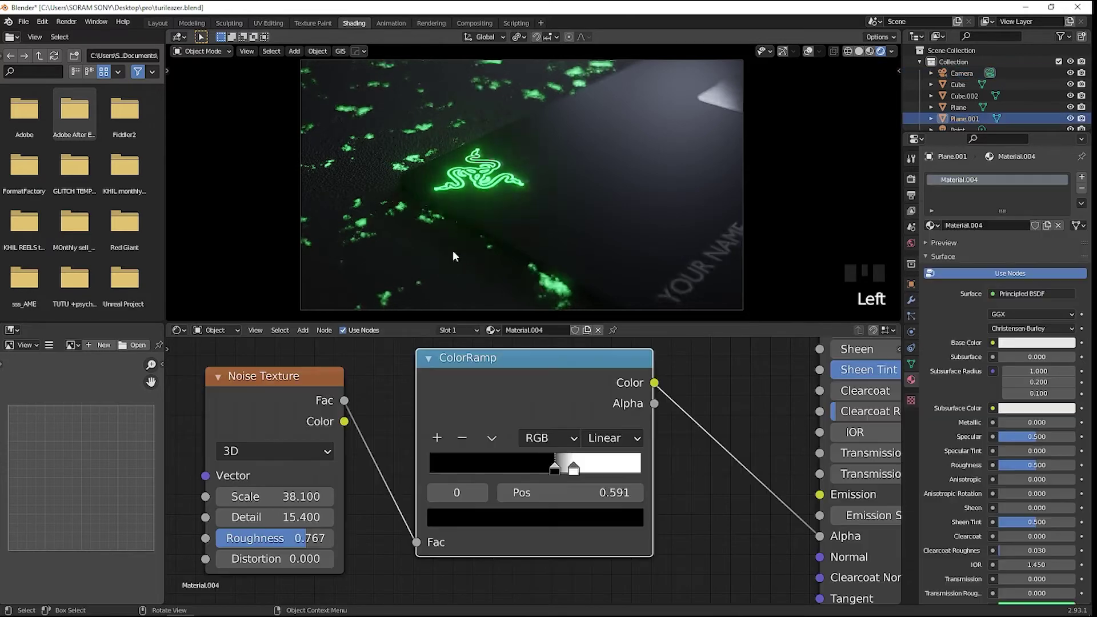
key("ctrl+t")
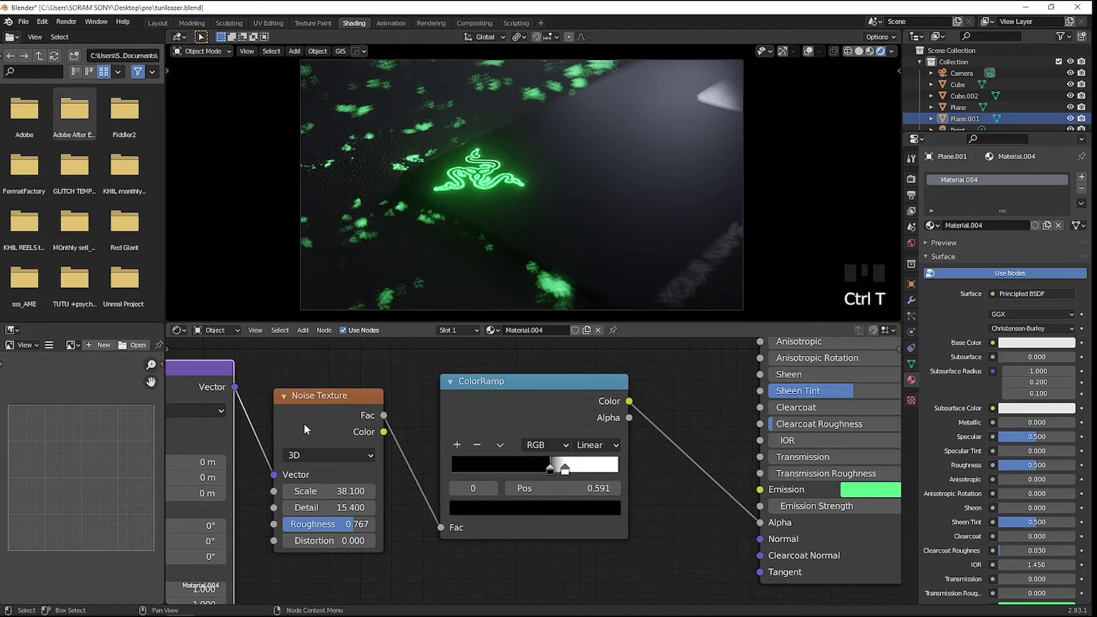
middle_click_drag(304, 424, 434, 418)
double_click(348, 407)
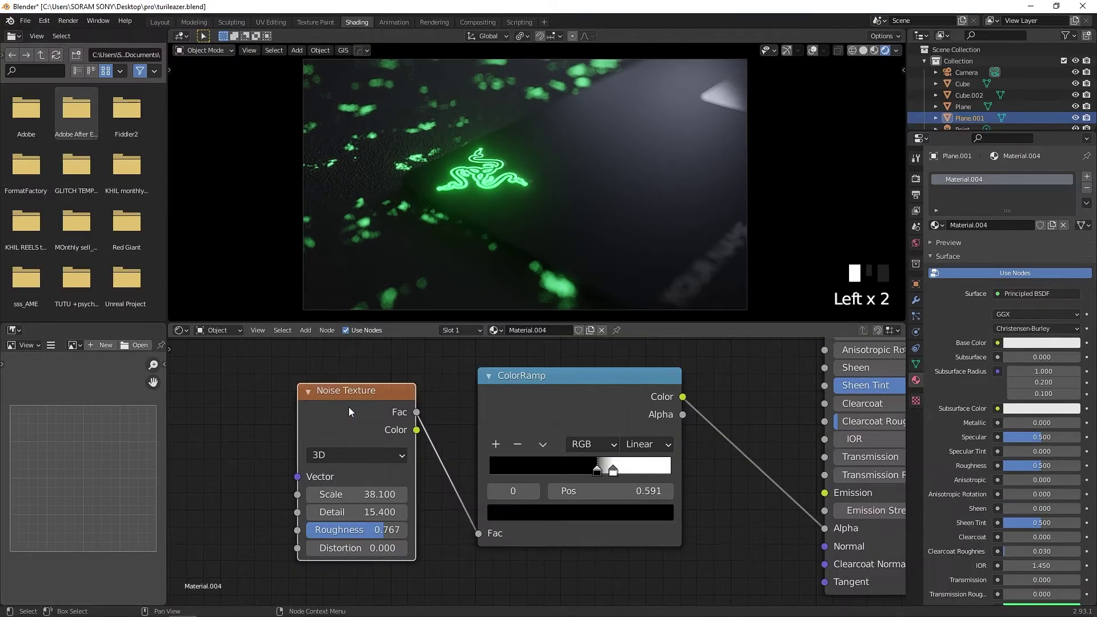
key("ctrl+t")
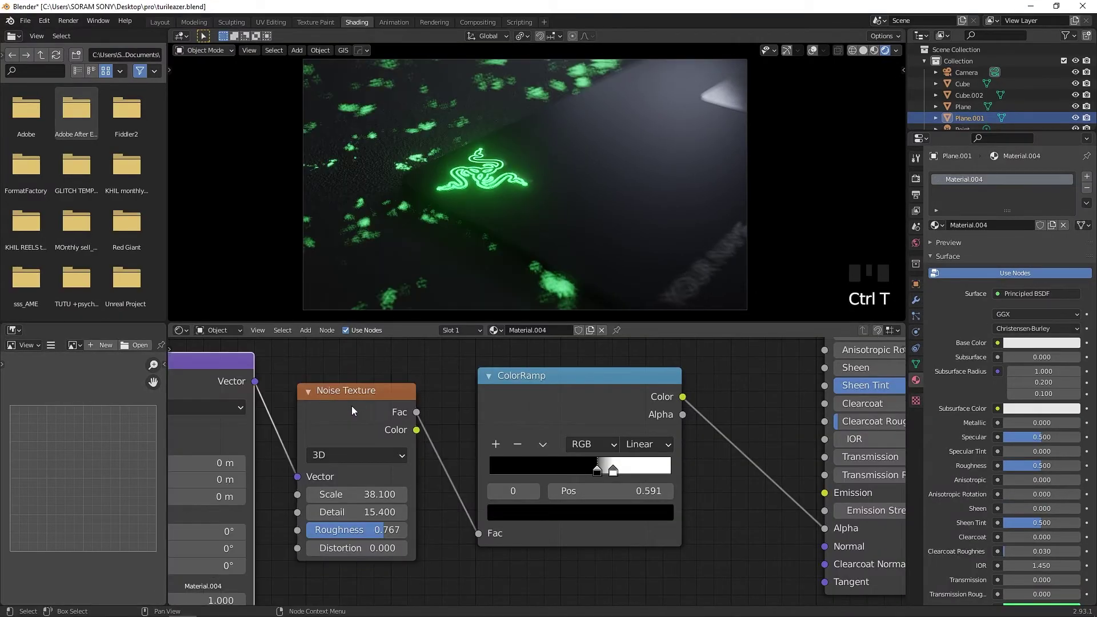
scroll(351, 406, "down", 3)
scroll(520, 399, "down", 1)
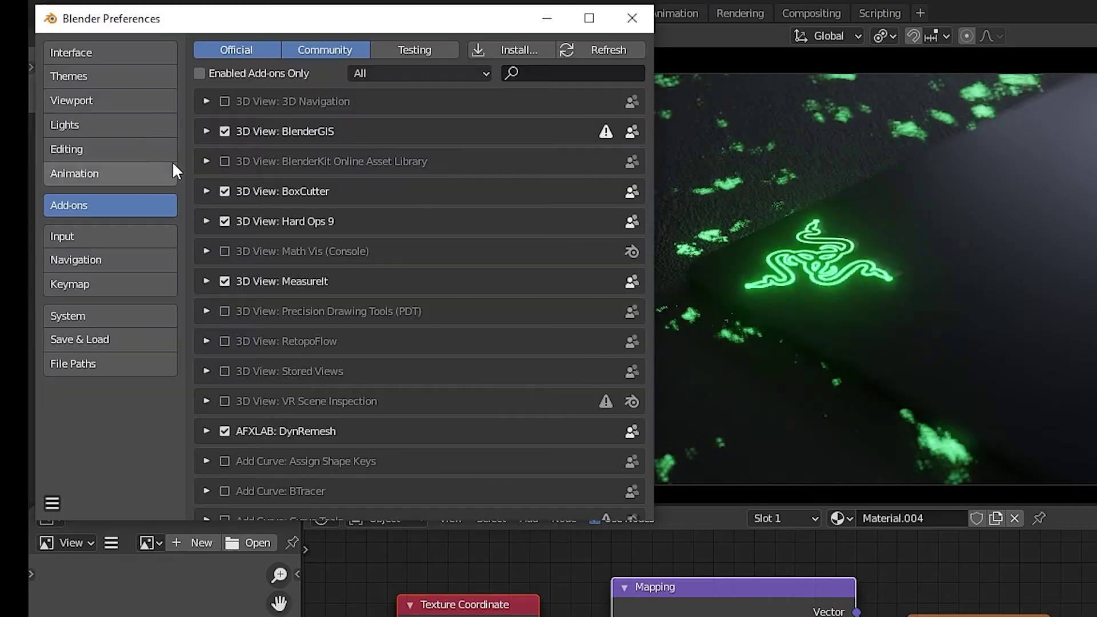
type("node")
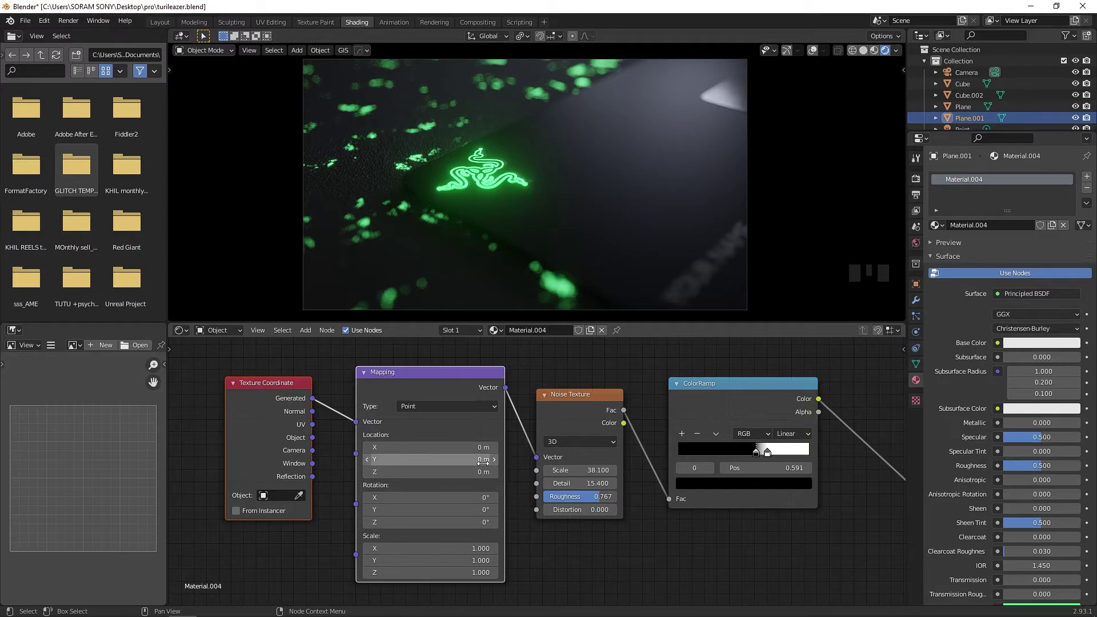
Step: Try shifting the Mapping node's Y and Z location, undoing each change
left_click_drag(483, 461, 512, 447)
key("ctrl+z")
key("ctrl+z")
left_click_drag(483, 472, 510, 462, "shift")
key("ctrl+z")
key("ctrl+z")
Step: Move the Texture Coordinate and Mapping nodes away from the Noise Texture to spread out the node chain
left_click_drag(259, 428, 222, 439)
left_click(279, 573)
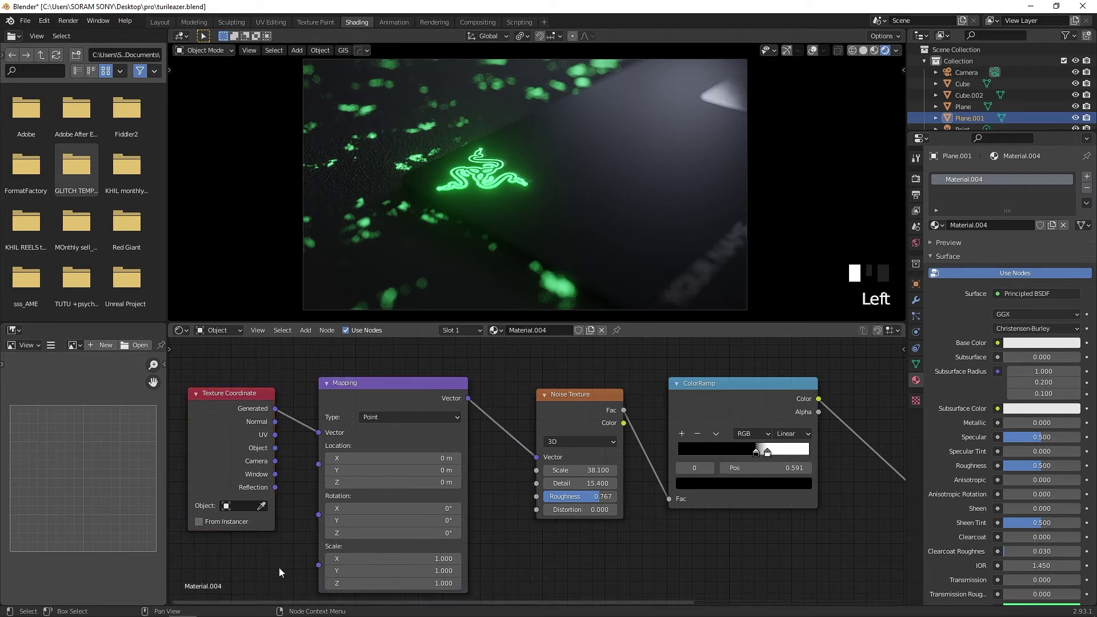
middle_click_drag(229, 588, 297, 527)
left_click_drag(296, 418, 246, 446)
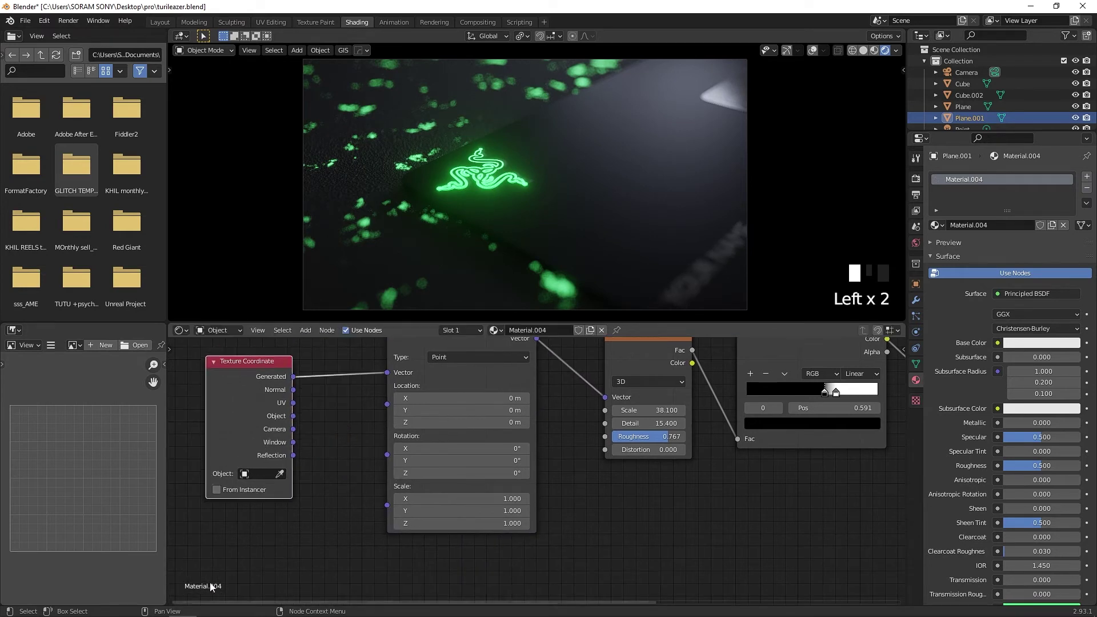
Step: Split the node editor horizontally and turn the lower strip into a Timeline
left_click_drag(171, 604, 180, 553)
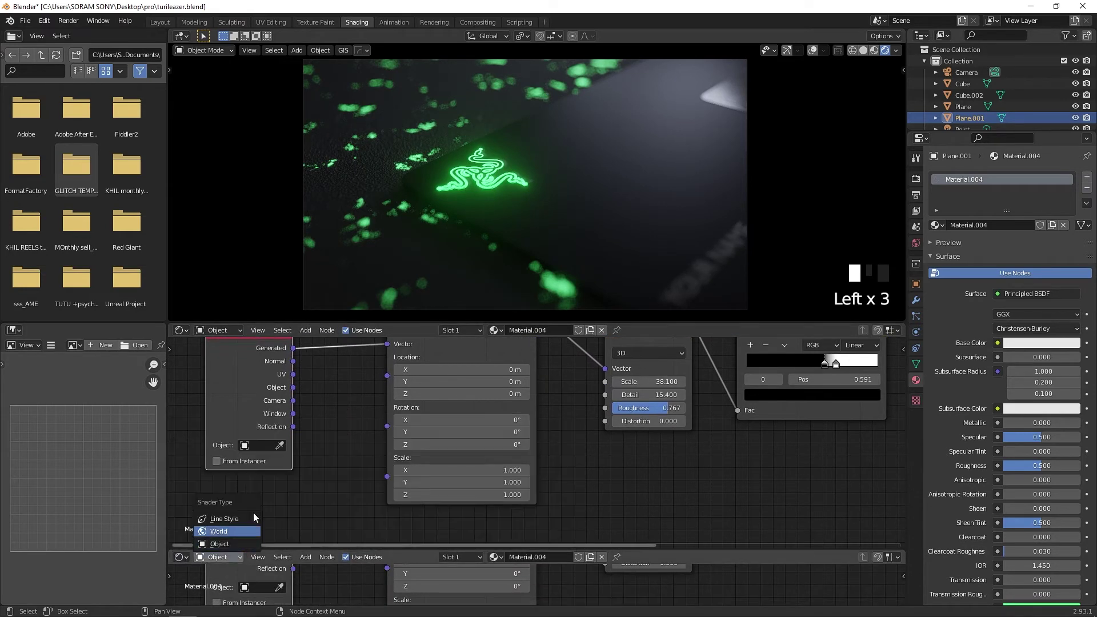
left_click(181, 558)
left_click(318, 455)
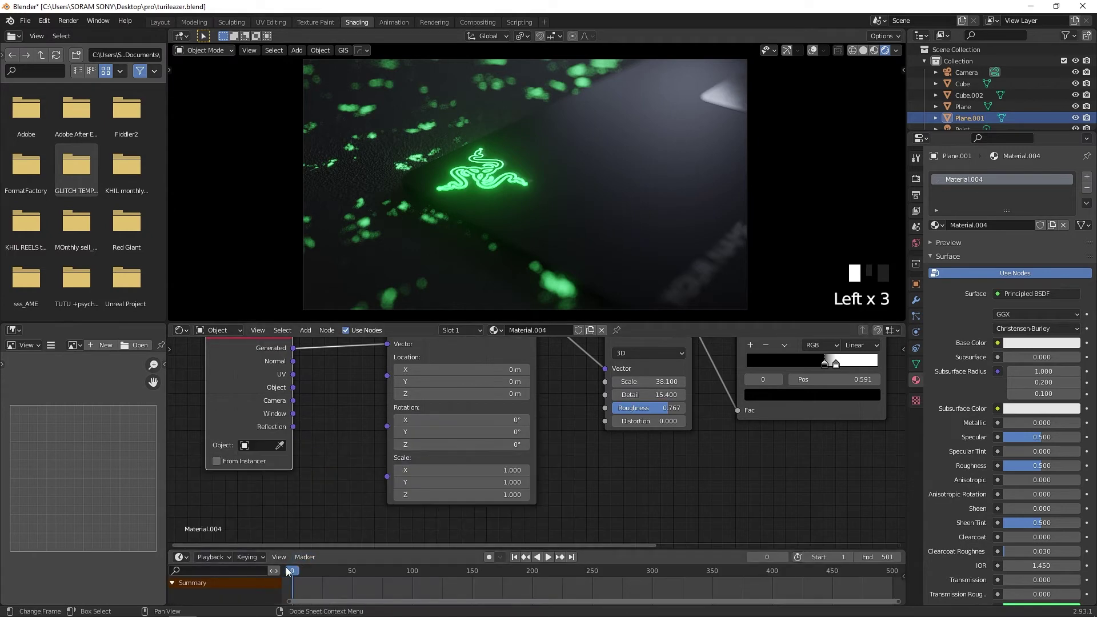
middle_click_drag(486, 391, 464, 457)
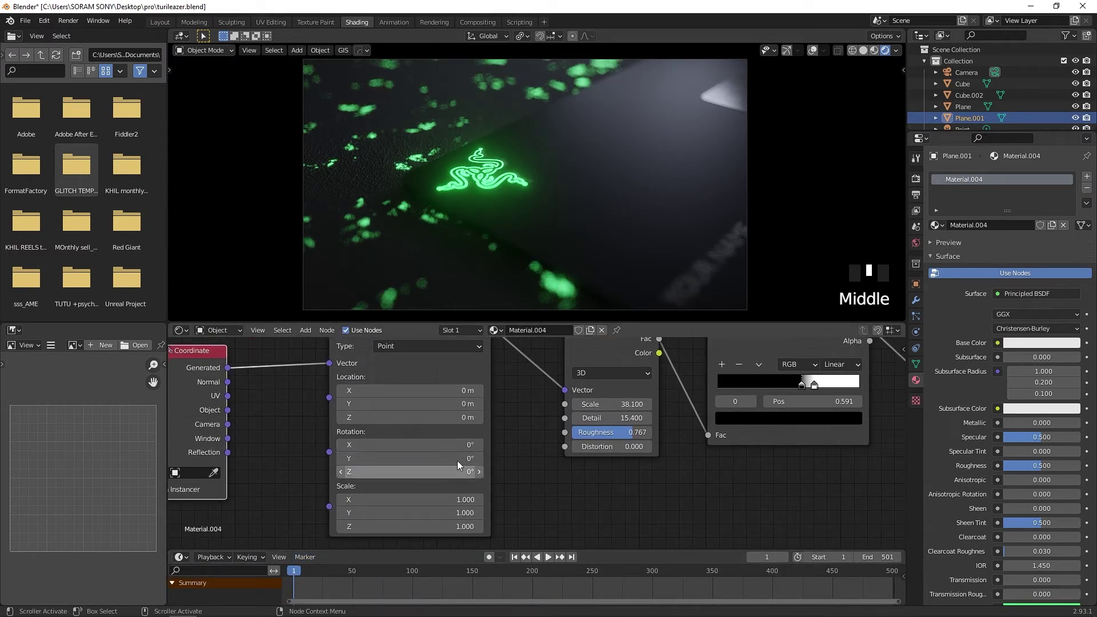
Step: Try a Y rotation of about 4.06° on the Mapping node and undo it
left_click(786, 52)
left_click(787, 52)
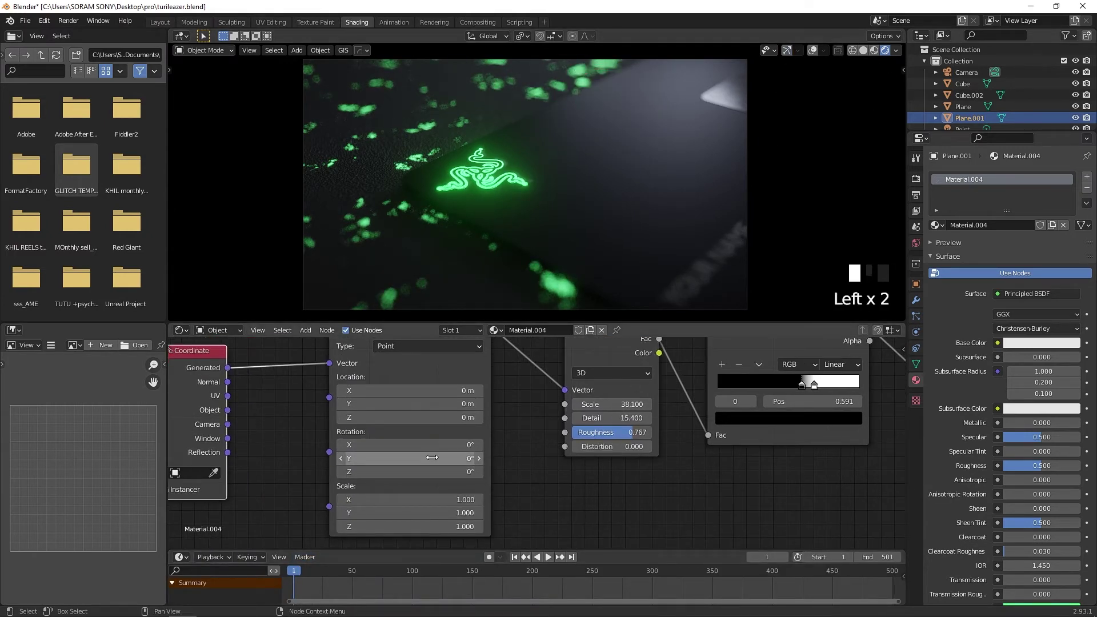
left_click_drag(446, 460, 487, 460, "shift")
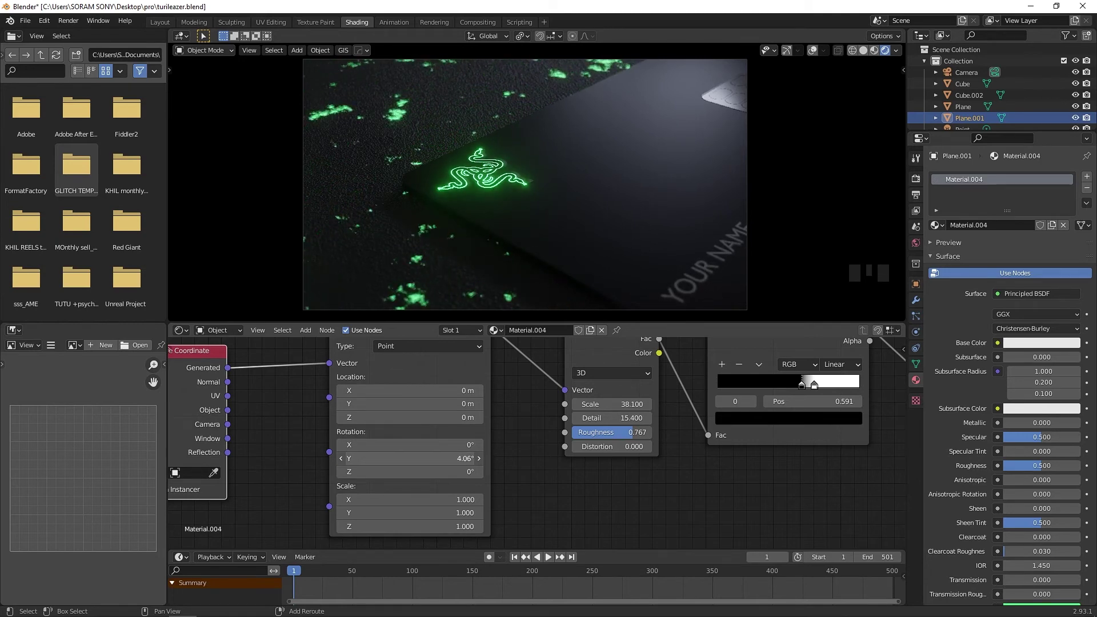
key("ctrl+z")
Step: Keyframe the Mapping node's Y rotation at 0° on frame 1 and at 11.7° on frame 167
right_click(472, 458)
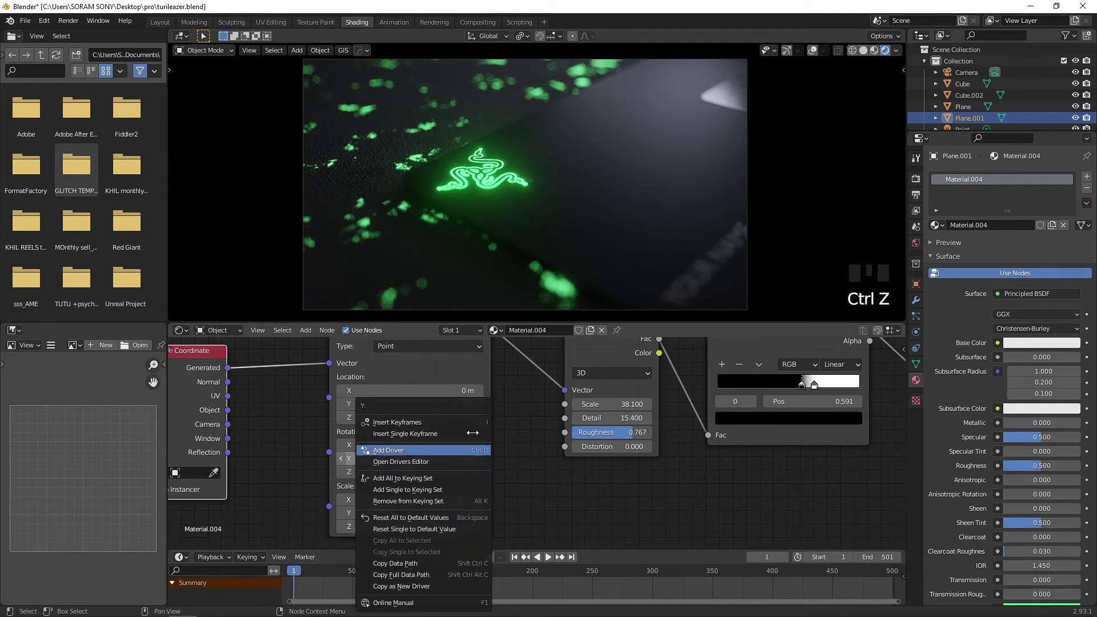
left_click(478, 437)
key("space")
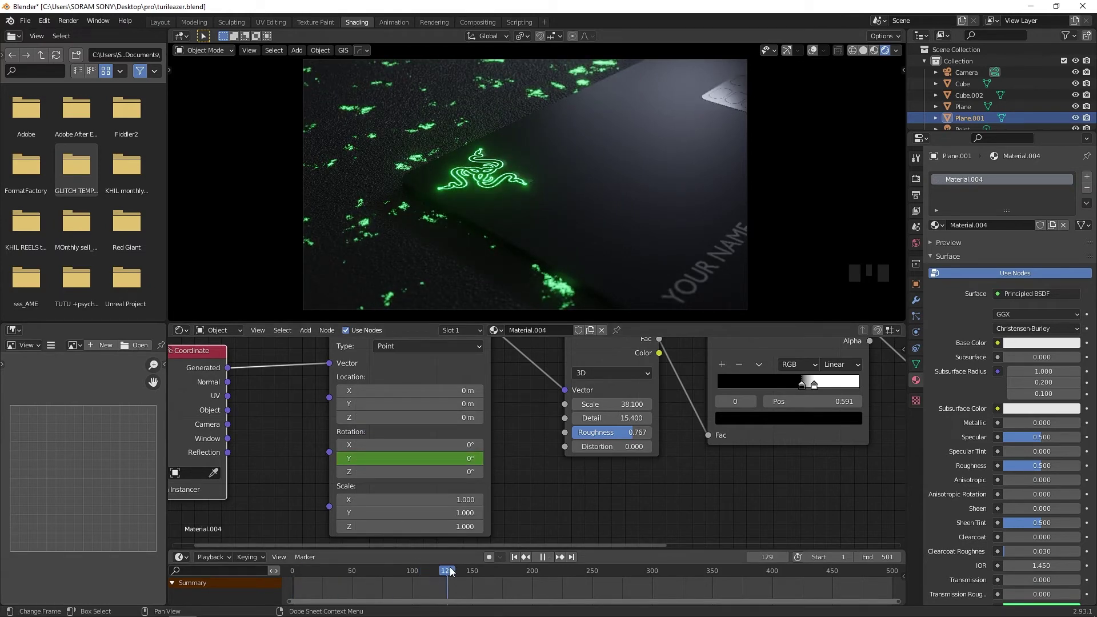
key("shift+Left")
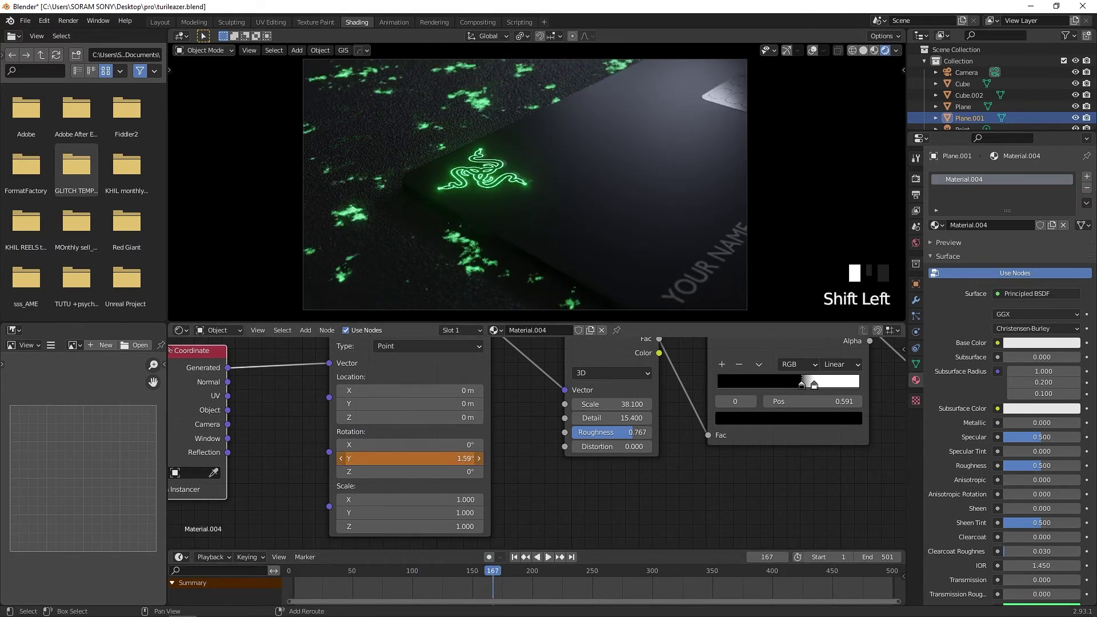
right_click(463, 458)
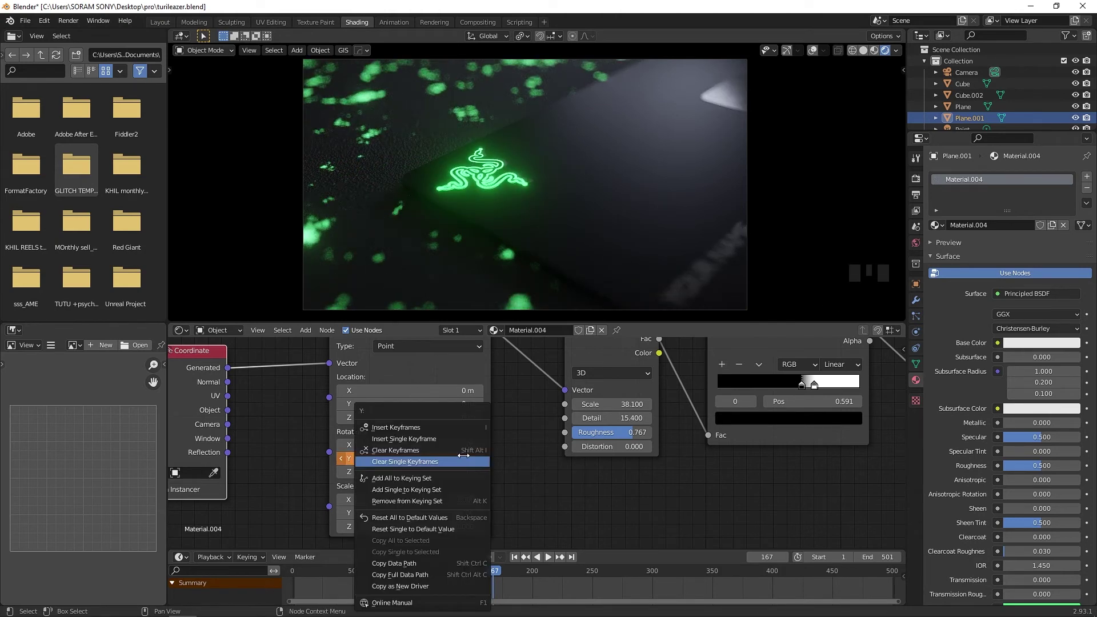
left_click(471, 438)
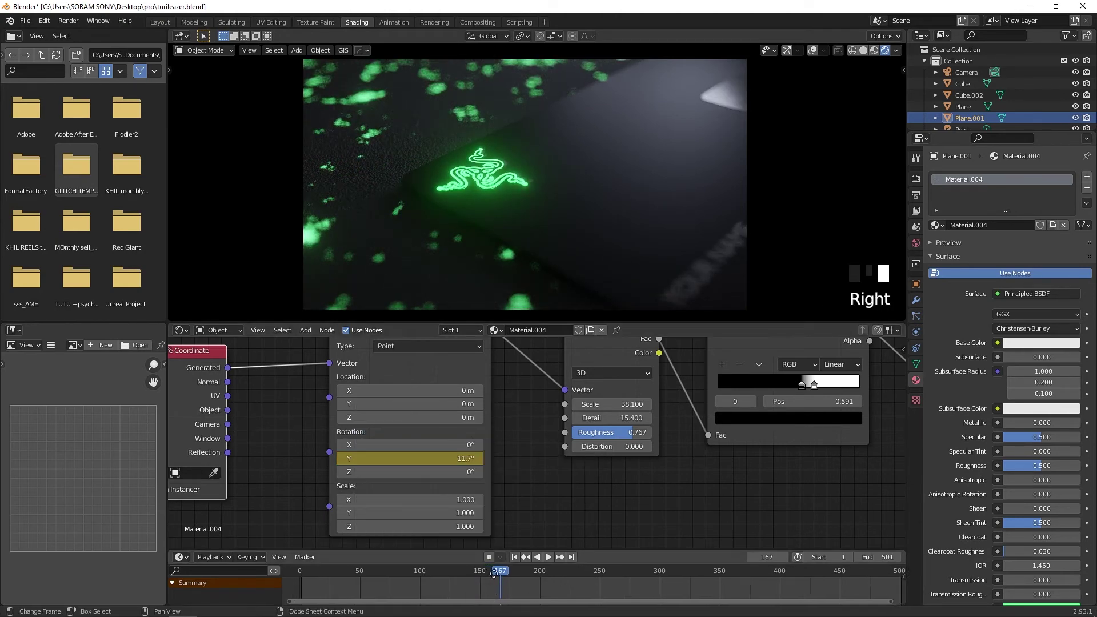
Step: Select the Mapping node, rewind the timeline to the start and play back the moving ground patches
middle_click_drag(427, 603, 446, 603)
left_click(399, 370)
left_click_drag(513, 569, 324, 571)
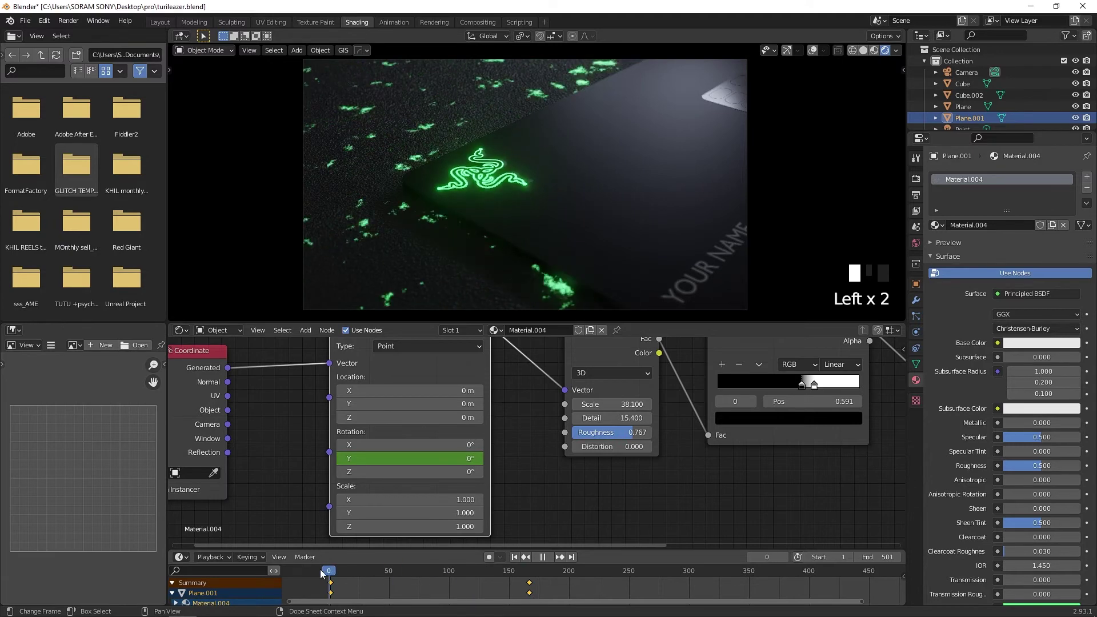
key("space")
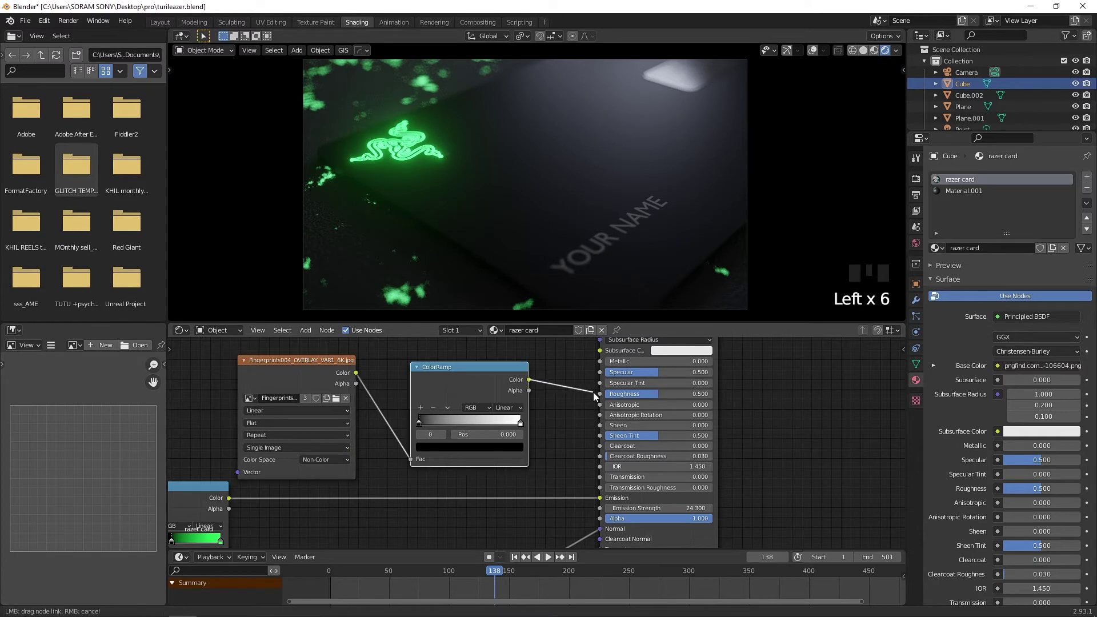
Step: Connect the fingerprint image's ColorRamp to the Roughness of the razer card material
left_click_drag(596, 397, 600, 394)
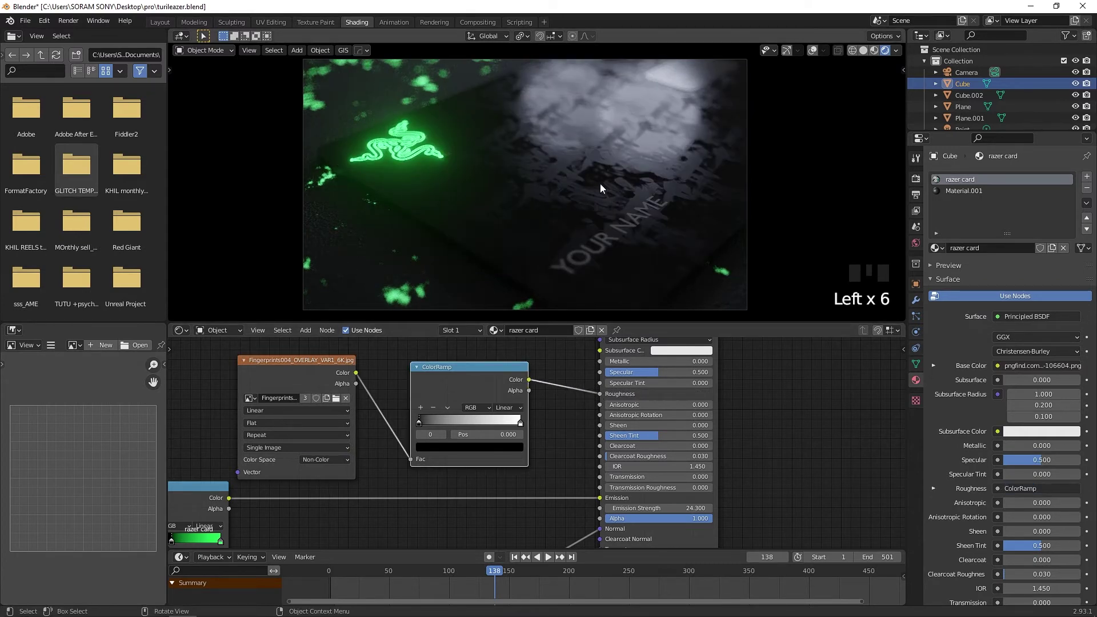
scroll(589, 215, "up", 3)
scroll(589, 215, "down", 3)
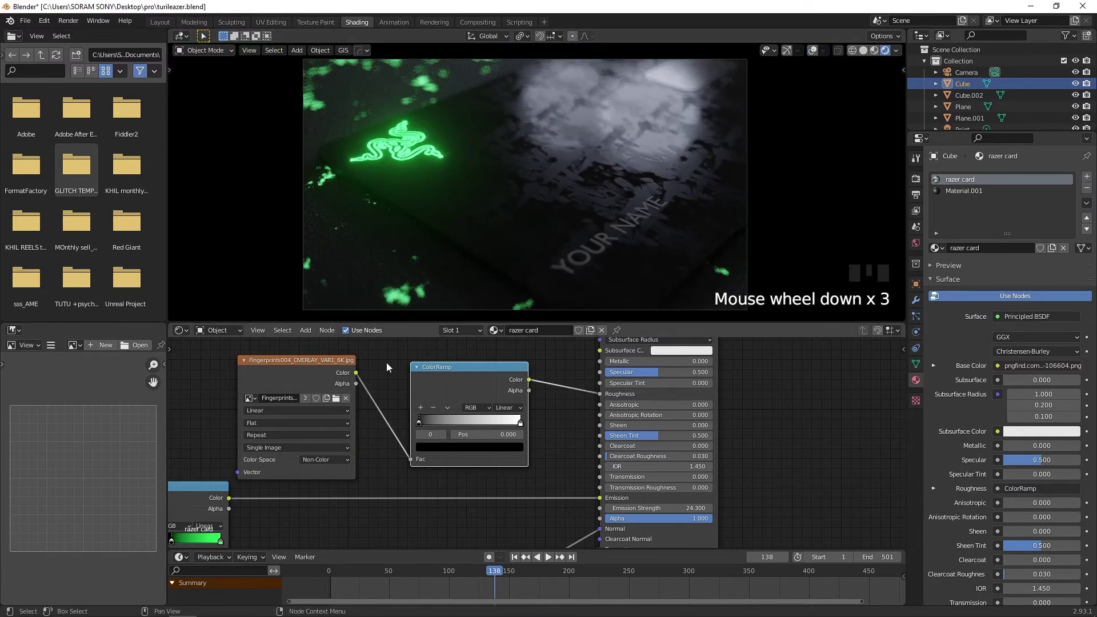
scroll(377, 382, "down", 1)
middle_click_drag(376, 388, 536, 378)
scroll(435, 382, "down", 4)
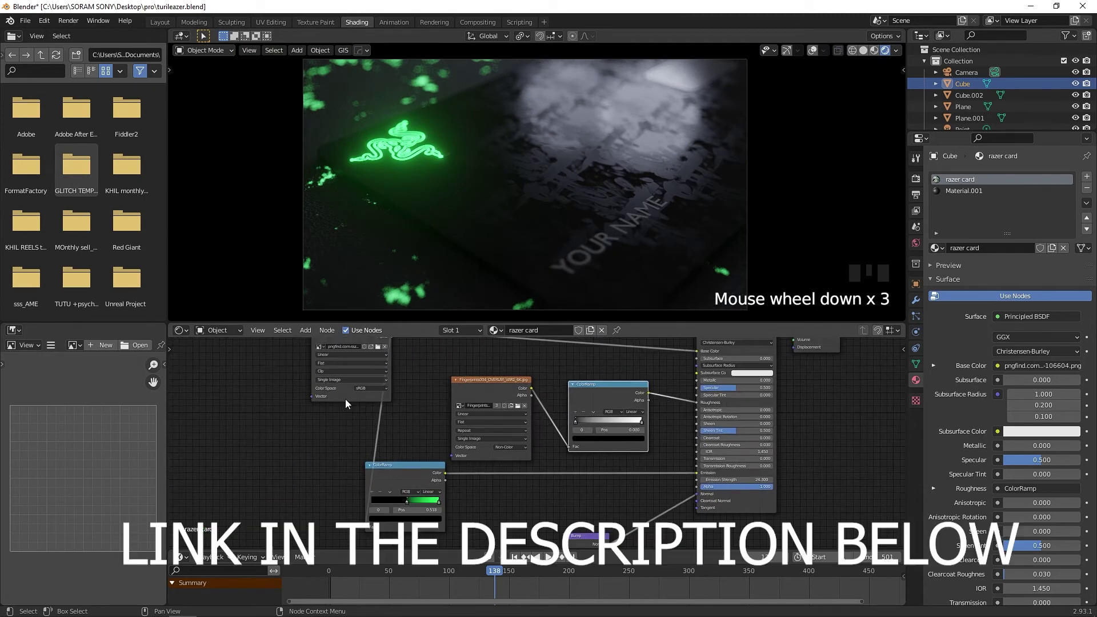
Step: Make room around the fingerprint image node and add Texture Coordinate and Mapping nodes in front of it
left_click_drag(346, 403, 197, 382)
left_click_drag(393, 476, 390, 513)
left_click(493, 394)
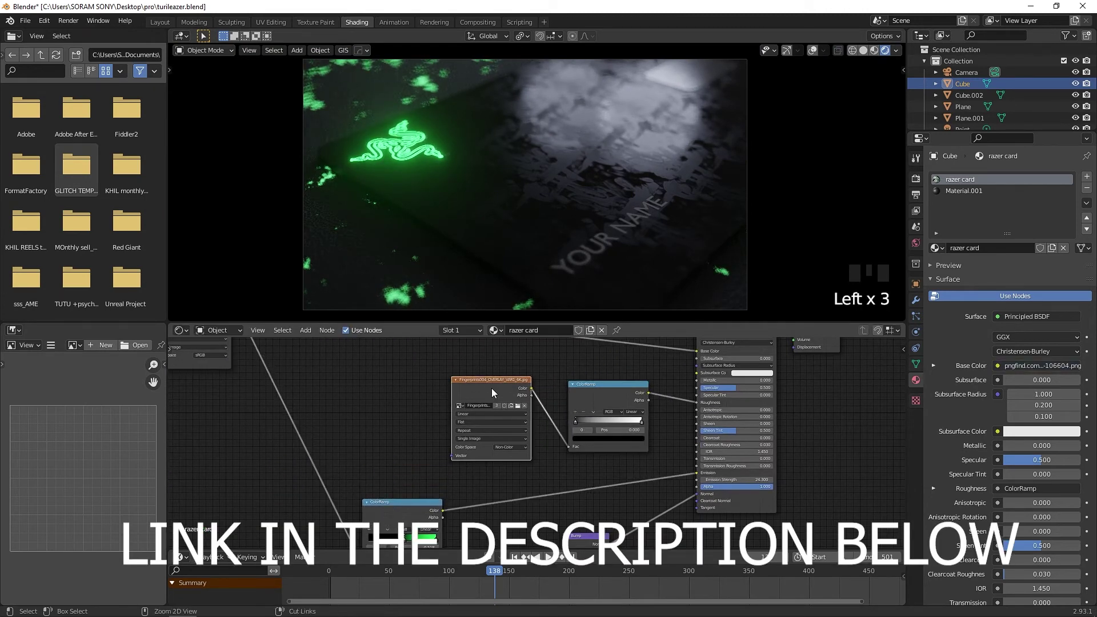
key("ctrl+t")
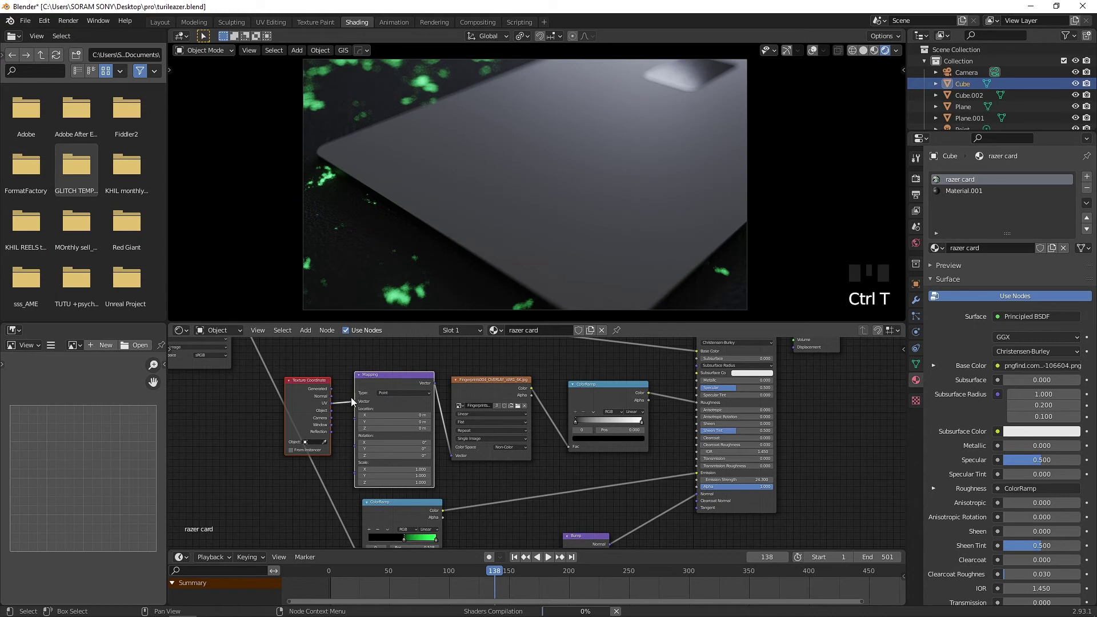
left_click_drag(399, 377, 231, 448)
middle_click_drag(287, 440, 381, 357)
left_click_drag(226, 403, 189, 413)
middle_click_drag(248, 458, 274, 430)
Step: Add a Value node, connect it to the fingerprint Mapping node's Scale, and set it to 0.180
key("shift+a")
left_click(269, 423)
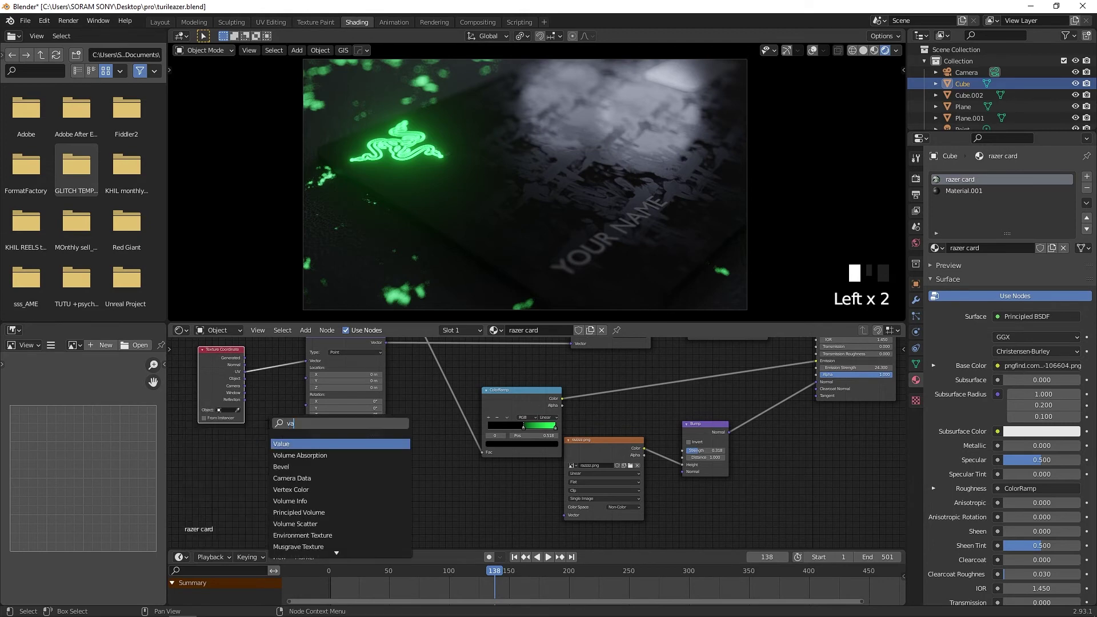
type("va")
key("Return")
left_click_drag(311, 435, 276, 442)
scroll(306, 451, "up", 3)
middle_click_drag(257, 455, 394, 458)
left_click_drag(329, 455, 306, 455, "shift")
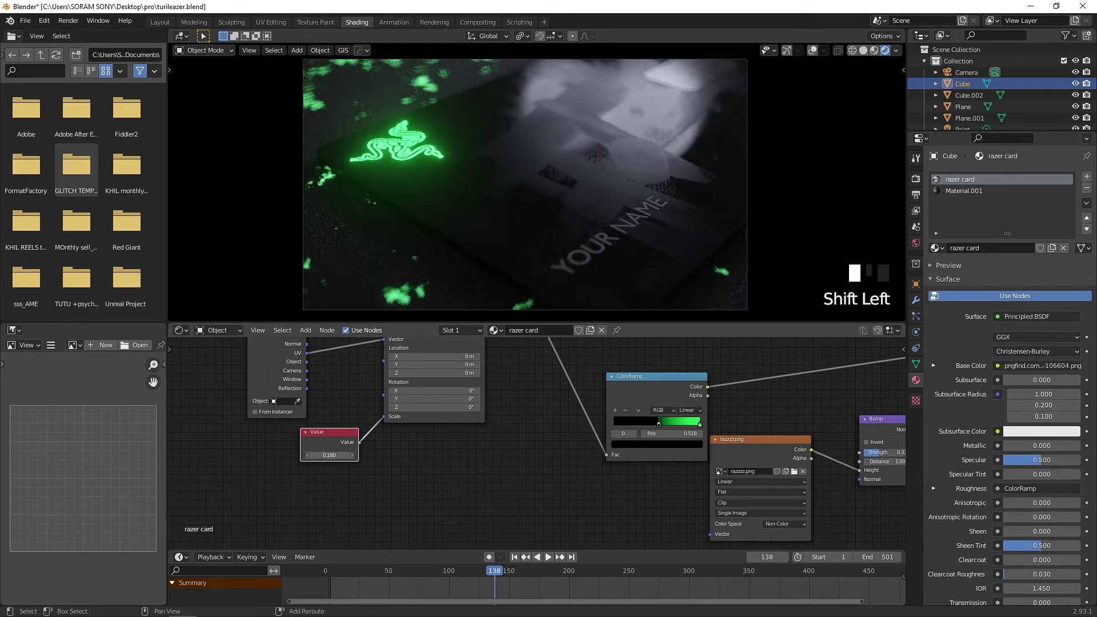
Step: Invert the fingerprint ColorRamp by moving its white stop to the start and its black stop to 0.723
middle_click_drag(900, 343, 580, 444)
scroll(581, 444, "up", 4)
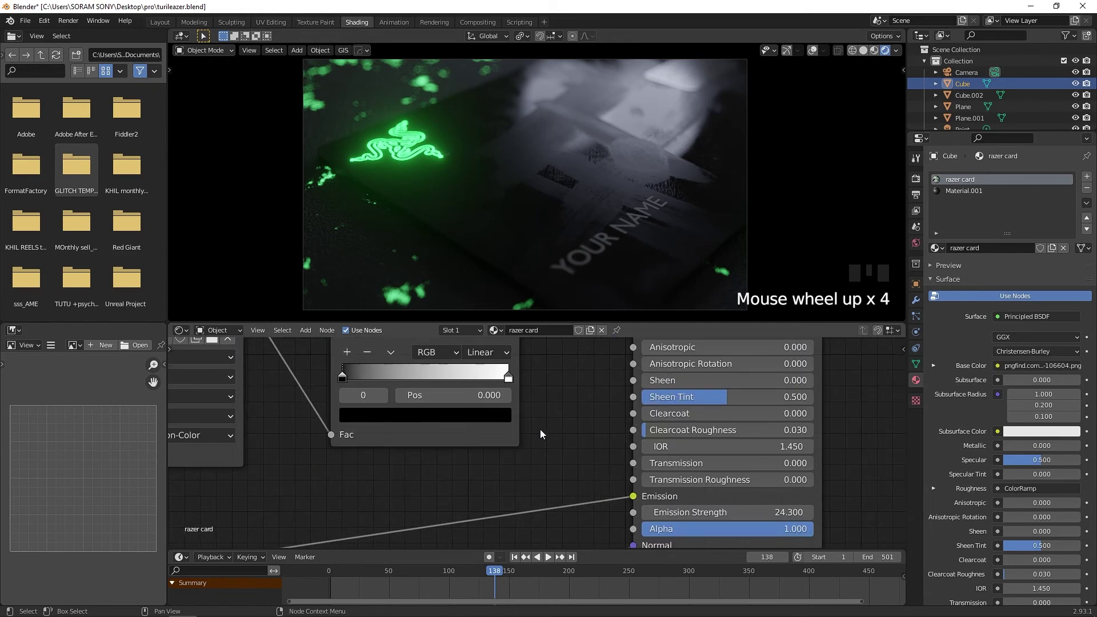
scroll(510, 467, "down", 8)
middle_click_drag(318, 440, 230, 407)
scroll(552, 406, "up", 4)
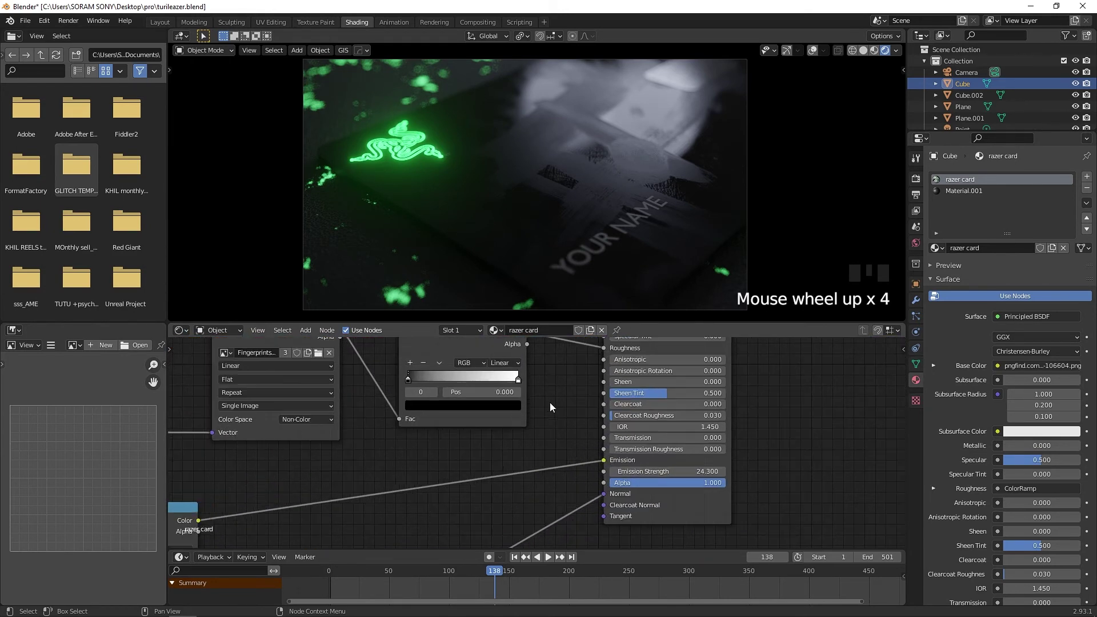
middle_click_drag(544, 406, 569, 451)
scroll(568, 451, "up", 4)
left_click_drag(542, 416, 396, 417)
left_click(454, 416)
left_click_drag(485, 417, 509, 417)
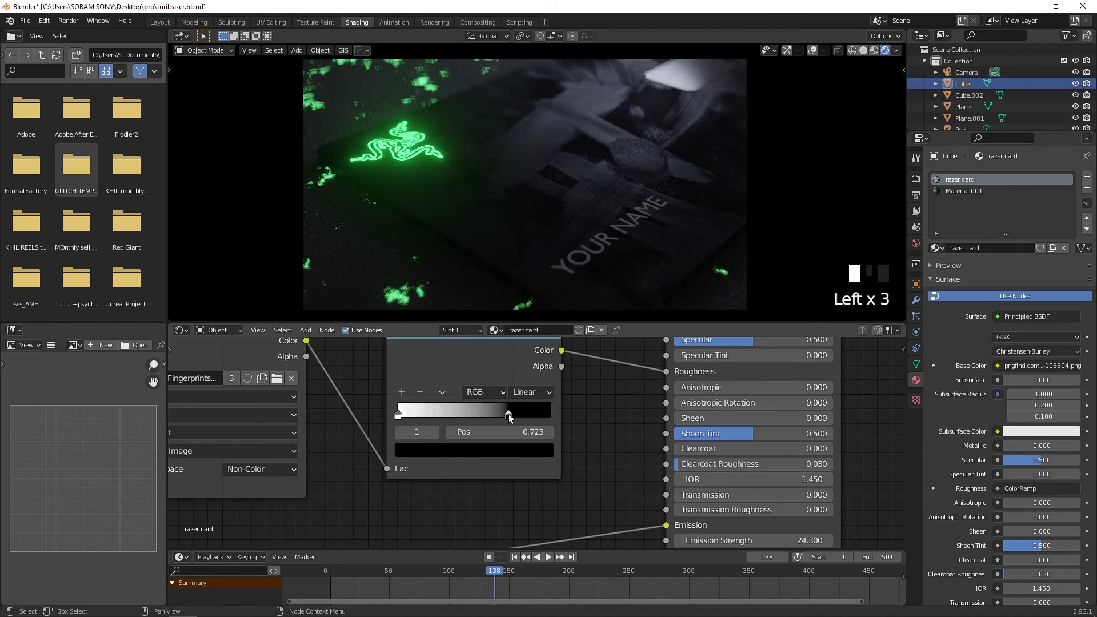
Step: Lighten the black stop to dark gray at position 0.382 and change the starting stop to light gray
left_click(497, 450)
left_click_drag(520, 353, 520, 320)
left_click_drag(514, 416, 461, 416)
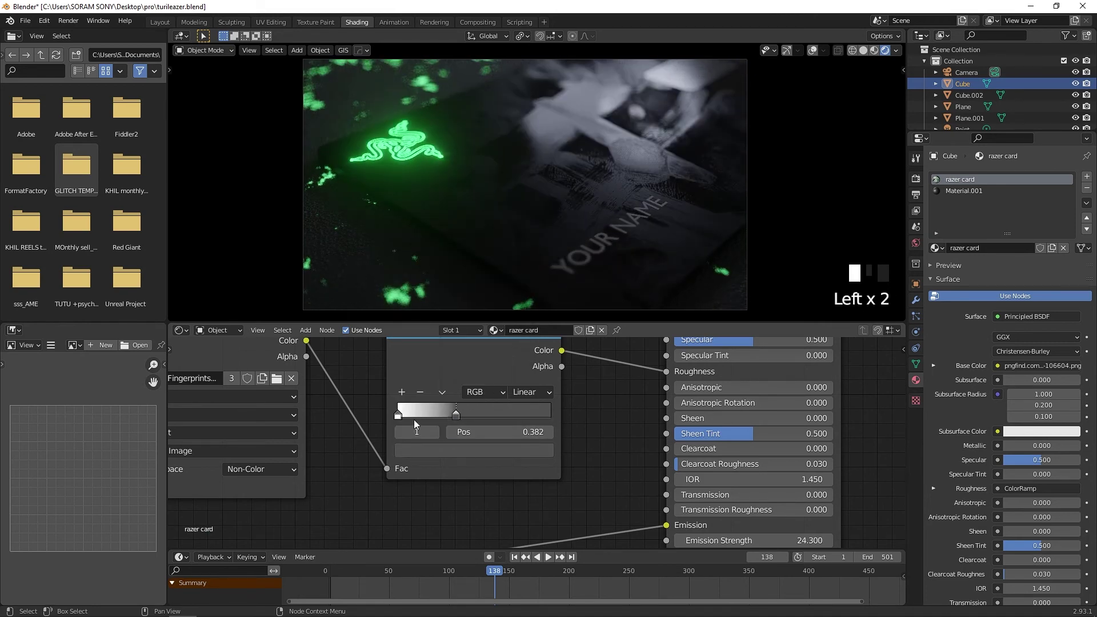
left_click(399, 416)
left_click(434, 451)
left_click_drag(519, 303, 519, 245)
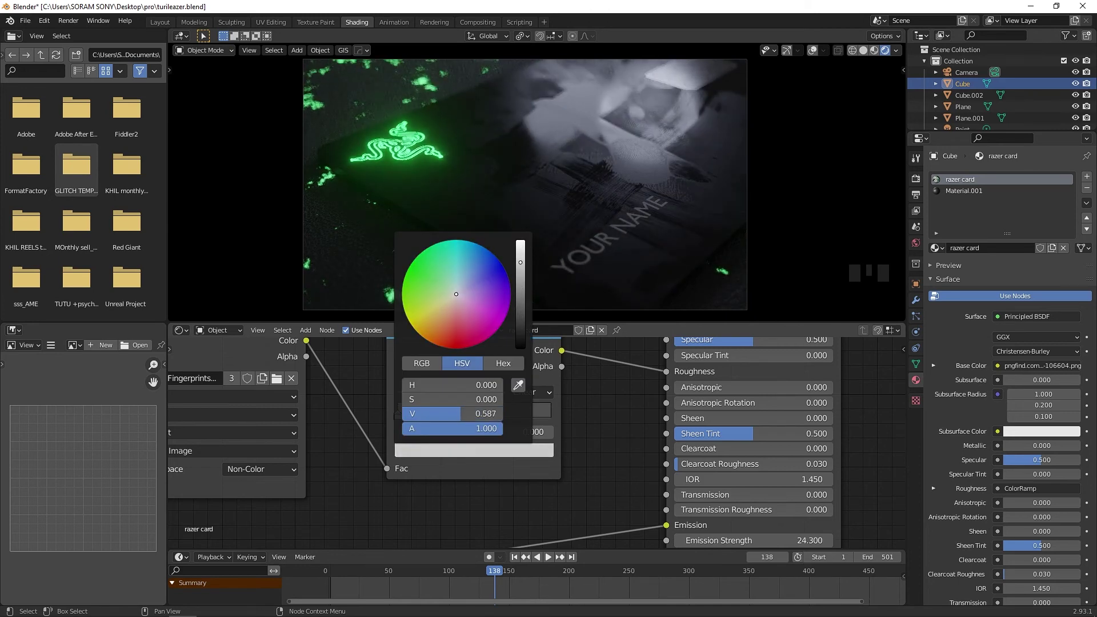
Step: Move the ramp's second stop to about 0.43 with brightness 0.766, and set the starting stop to mid gray
mouse_move(399, 415)
left_mouse_down()
mouse_move(445, 415)
mouse_move(398, 415)
left_mouse_up()
mouse_move(447, 415)
left_mouse_down()
mouse_move(424, 415)
mouse_move(494, 416)
mouse_move(464, 416)
left_mouse_up()
left_click(478, 451)
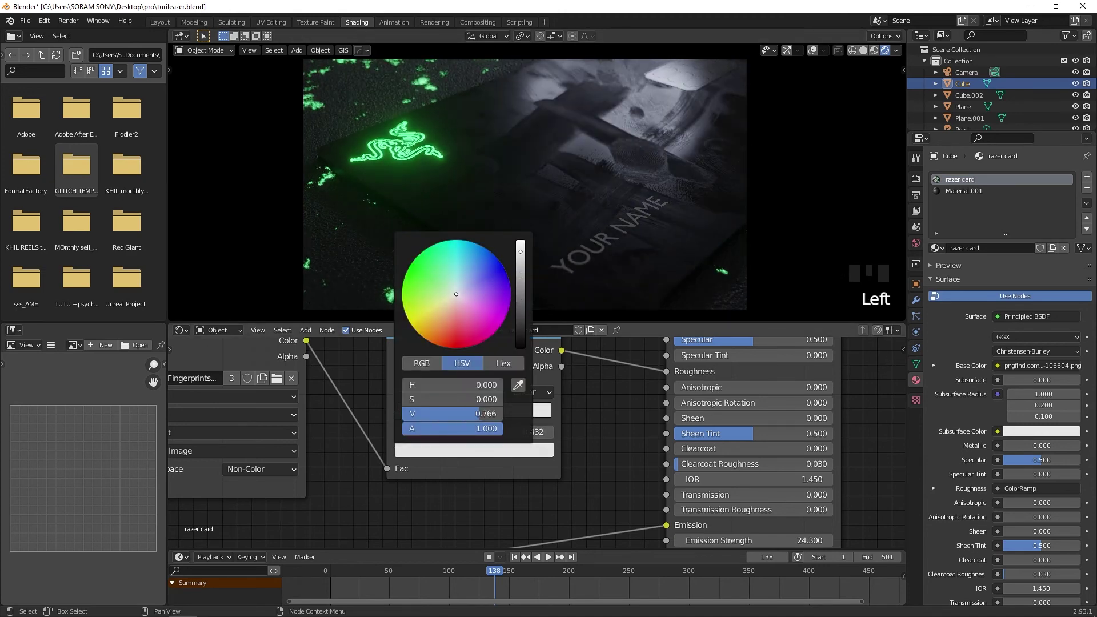
left_click(477, 450)
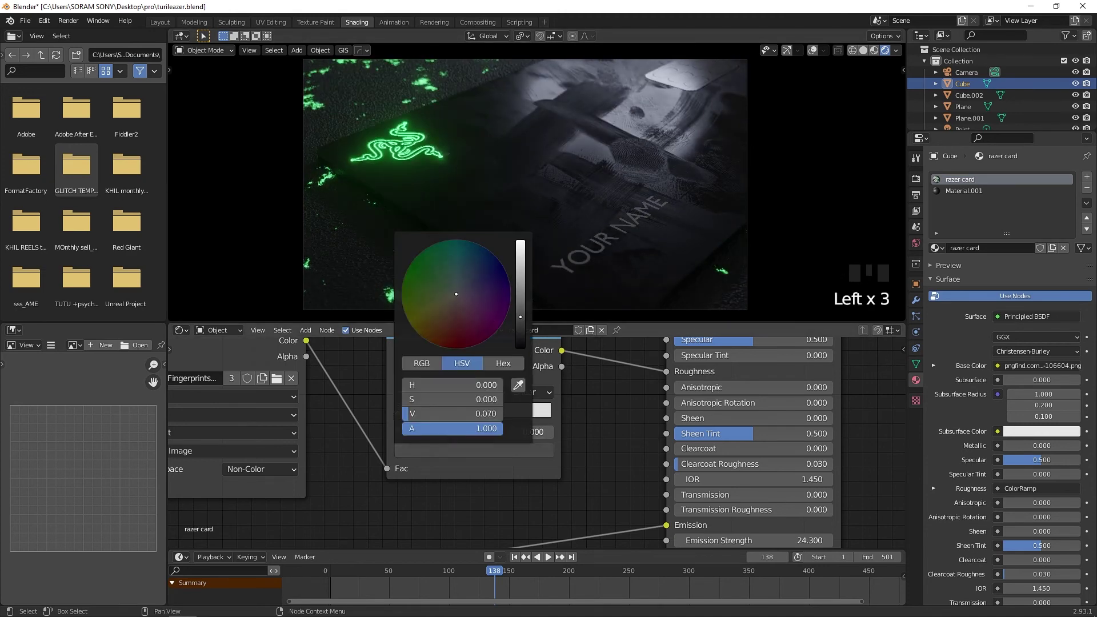
left_click_drag(521, 316, 521, 281)
Step: Move the ramp's light stop farther toward the end and brighten it to white, then place the gray stop at 0.168
left_click_drag(464, 416, 512, 414)
left_click(516, 449)
left_click_drag(521, 273, 521, 238)
left_click_drag(401, 414, 422, 414)
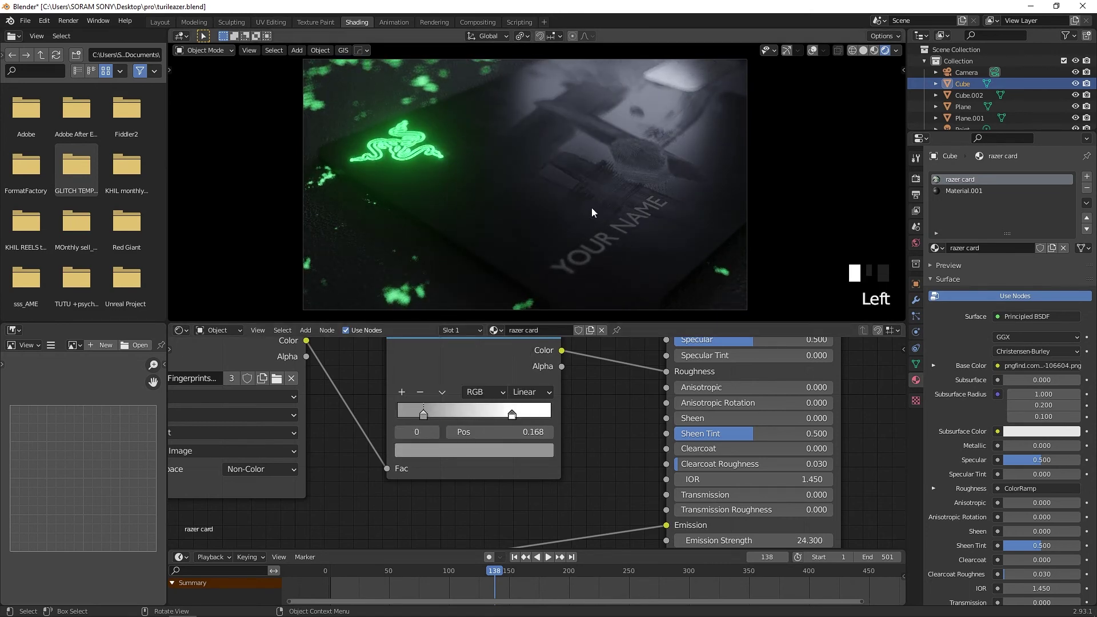
Step: Set up a rendered camera view beside a solid scene view, and move the point light farther from the card -0.92426 m along X
left_click(159, 21)
key("KP_0")
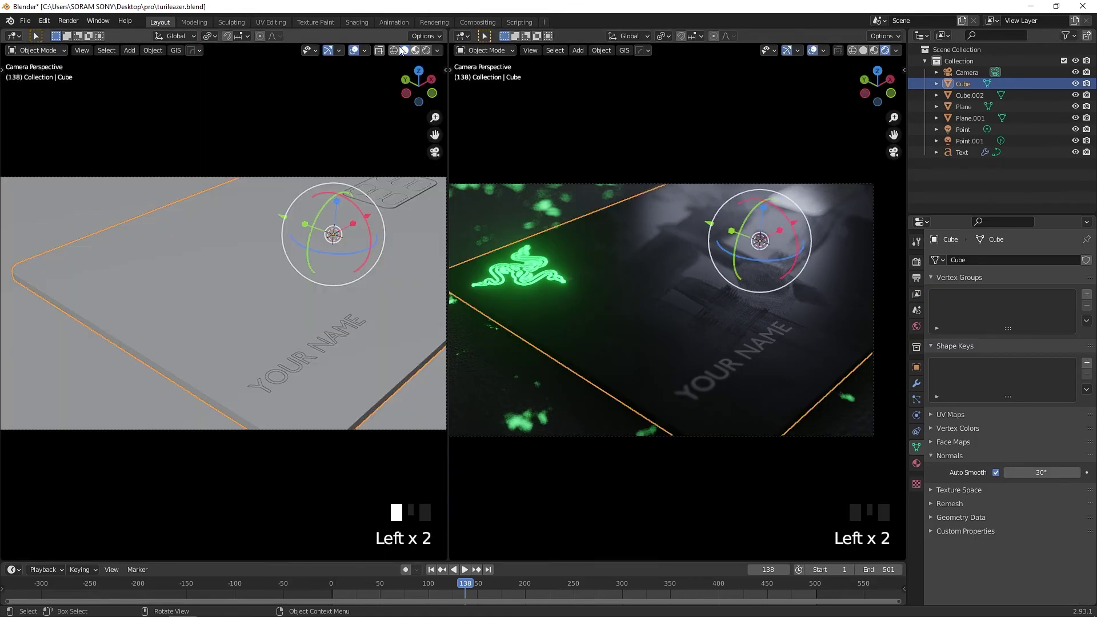
left_click(425, 51)
left_click(863, 51)
mouse_move(800, 149)
middle_mouse_down()
mouse_move(750, 167)
mouse_move(693, 244)
mouse_move(651, 266)
middle_mouse_up()
scroll(741, 165, "down", 5)
left_click(692, 241)
left_click_drag(790, 244, 758, 250)
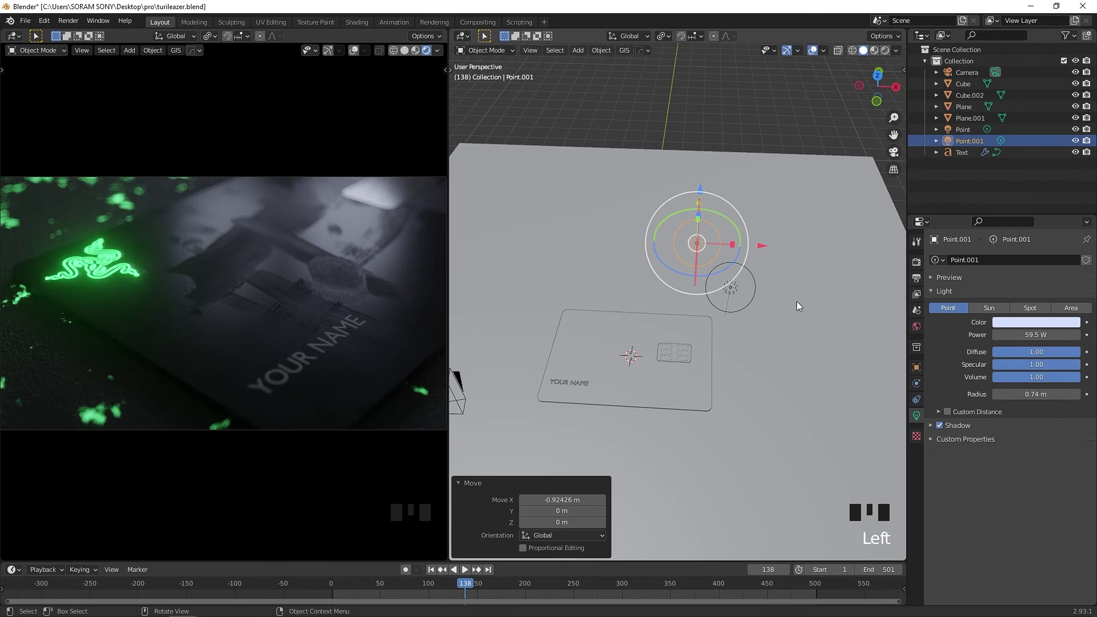
Step: Tint that light pale green with hue 0.476 and saturation 0.399, and shift the other point light slightly along Y
middle_click_drag(798, 304, 763, 323)
left_click(1037, 321)
left_click_drag(1027, 214, 1020, 202)
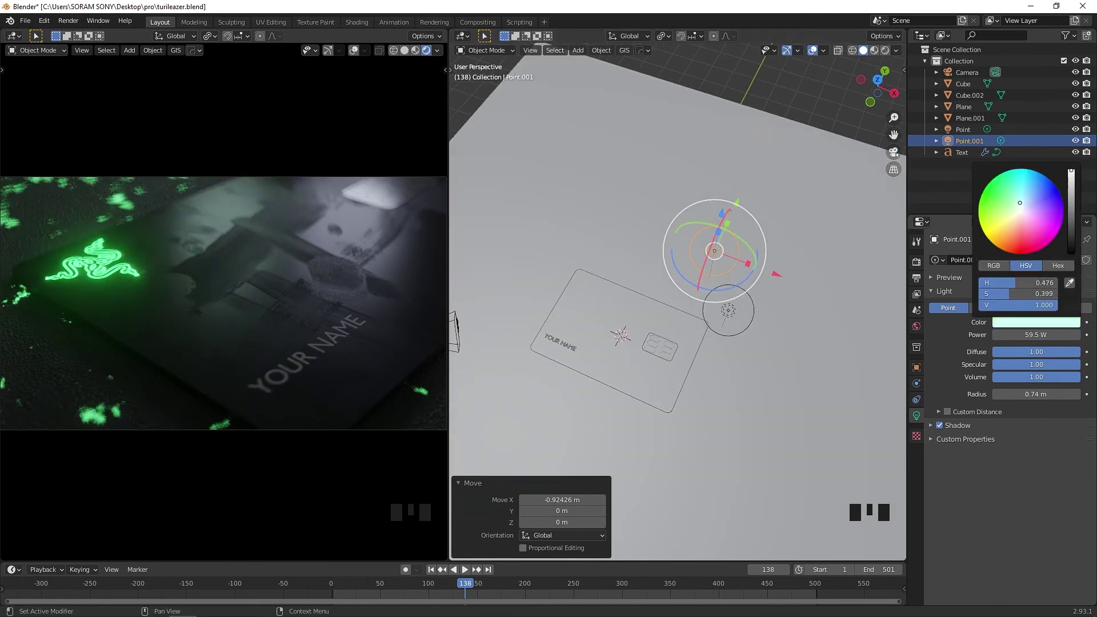
double_click(728, 311)
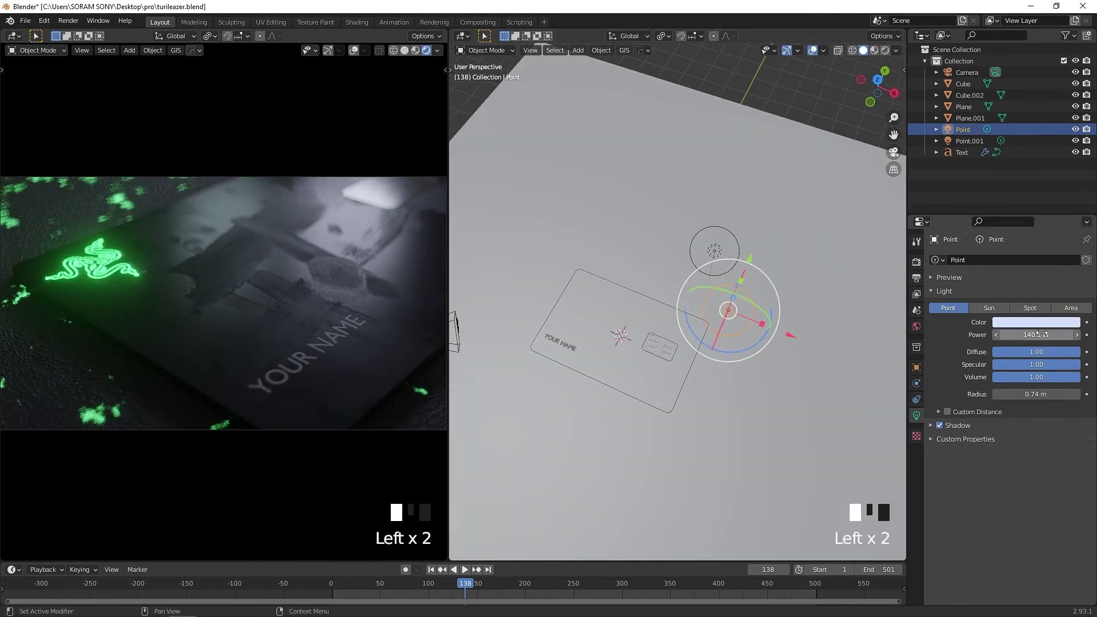
left_click_drag(751, 260, 760, 254)
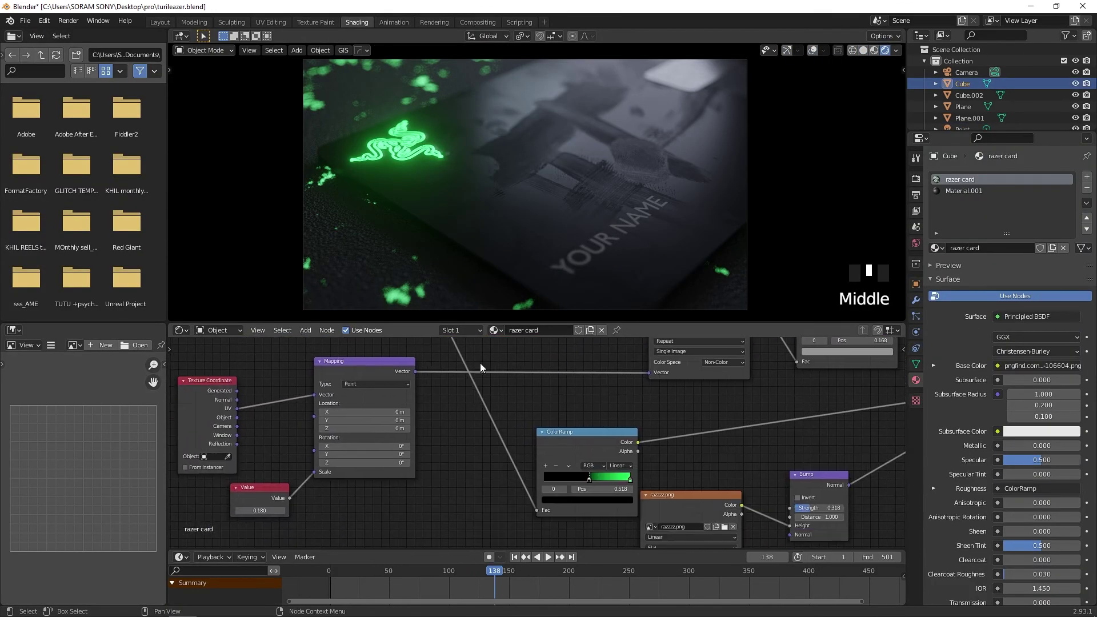
Step: Set the fingerprint texture mapping's location to X 0.55 m and Y -0.05 m, and its scale value to 0.140
left_click_drag(366, 420, 426, 411, "shift")
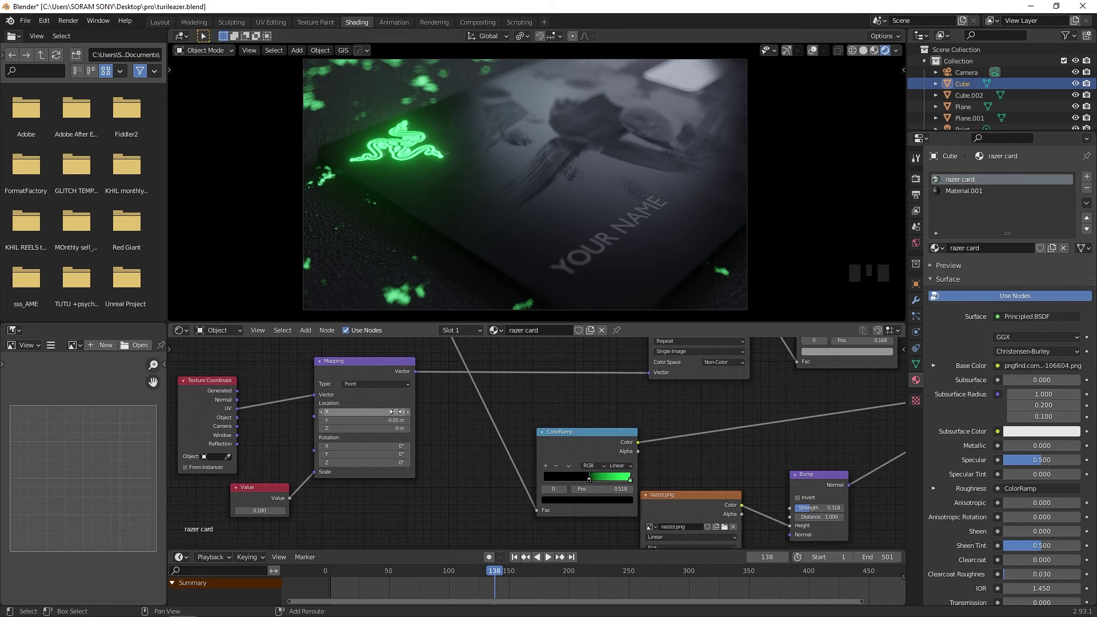
left_click_drag(259, 511, 251, 511, "shift")
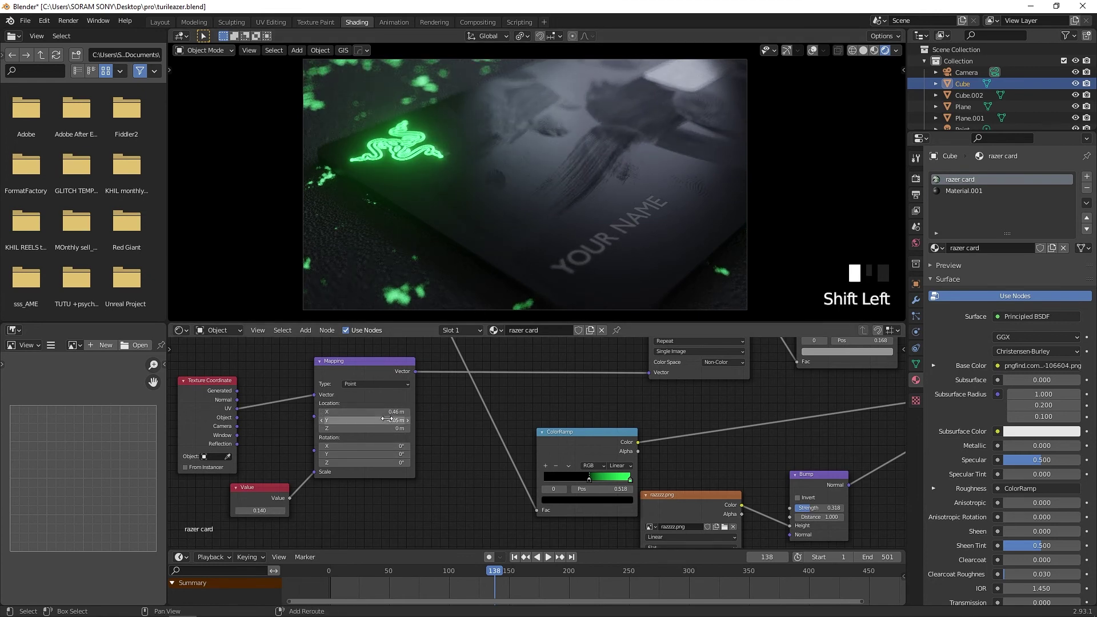
left_click_drag(396, 412, 391, 322, "shift")
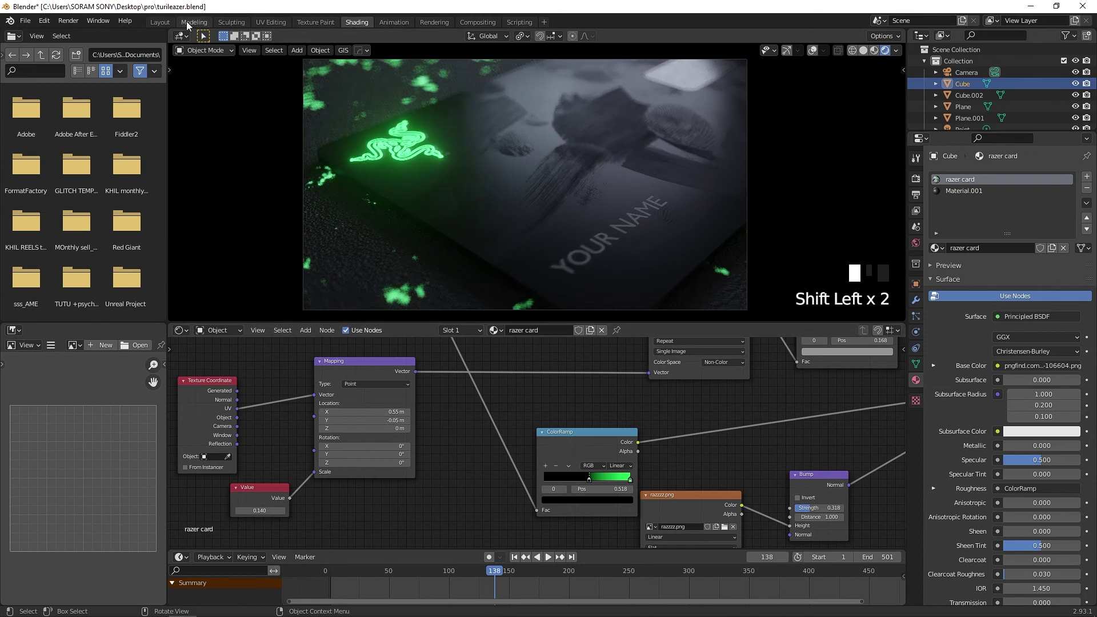
Step: Walk the camera toward the card and back out to reframe the shot, and undo the last change
left_click(160, 22)
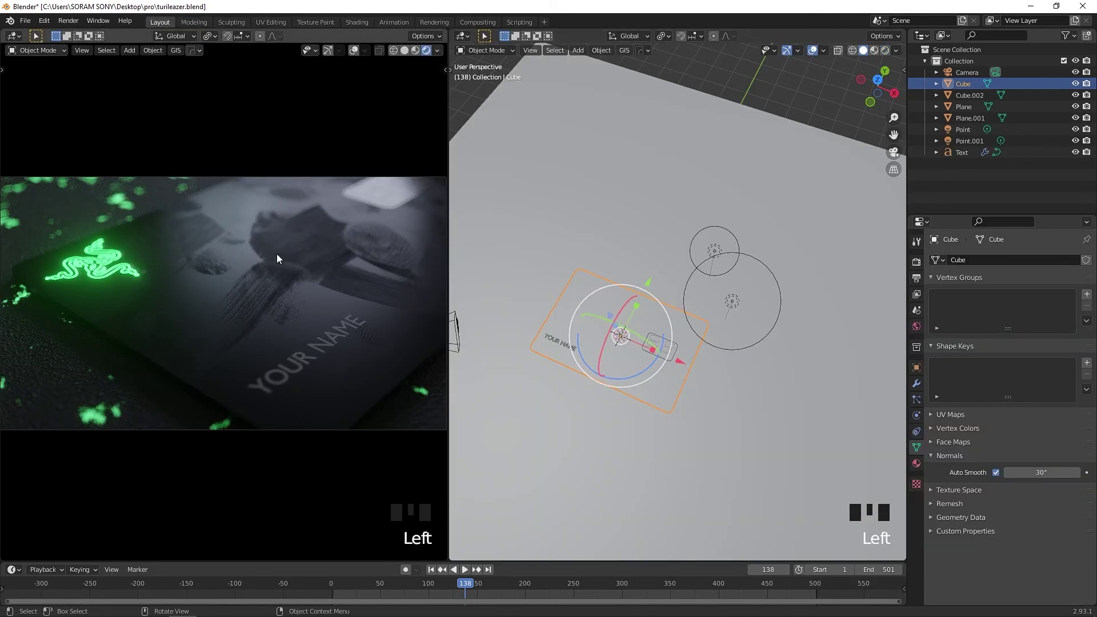
key("shift+f")
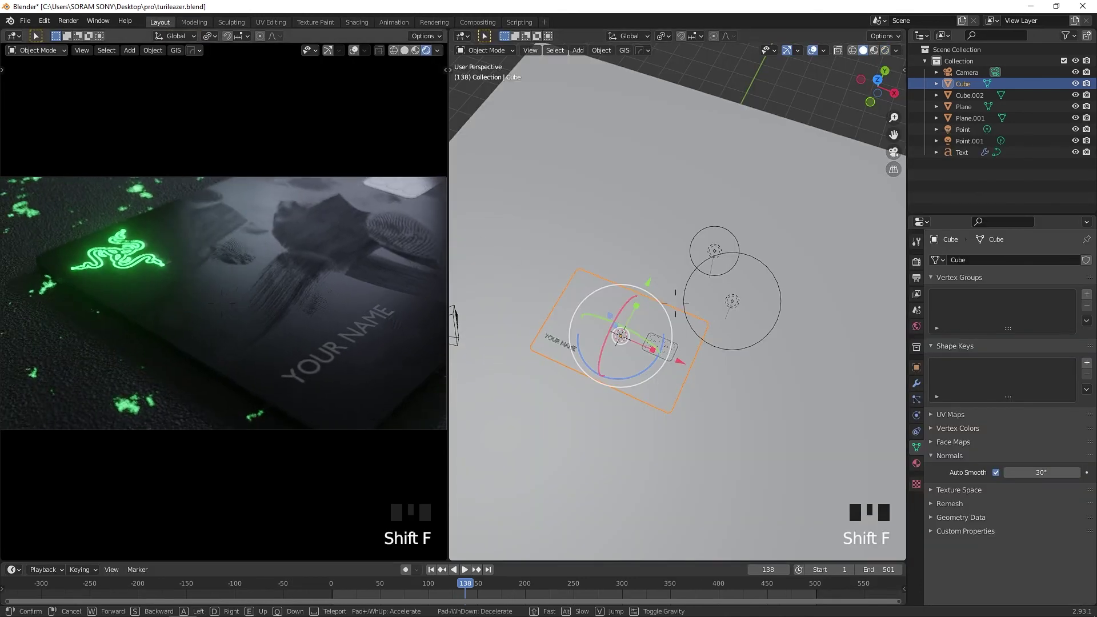
key("w")
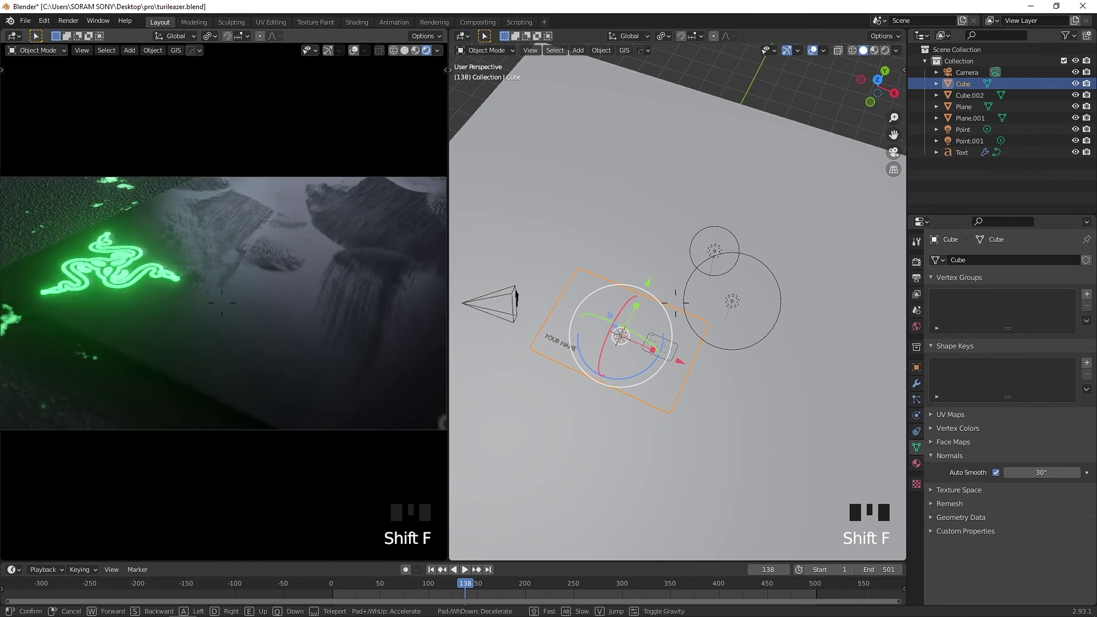
key("s")
left_click(221, 303)
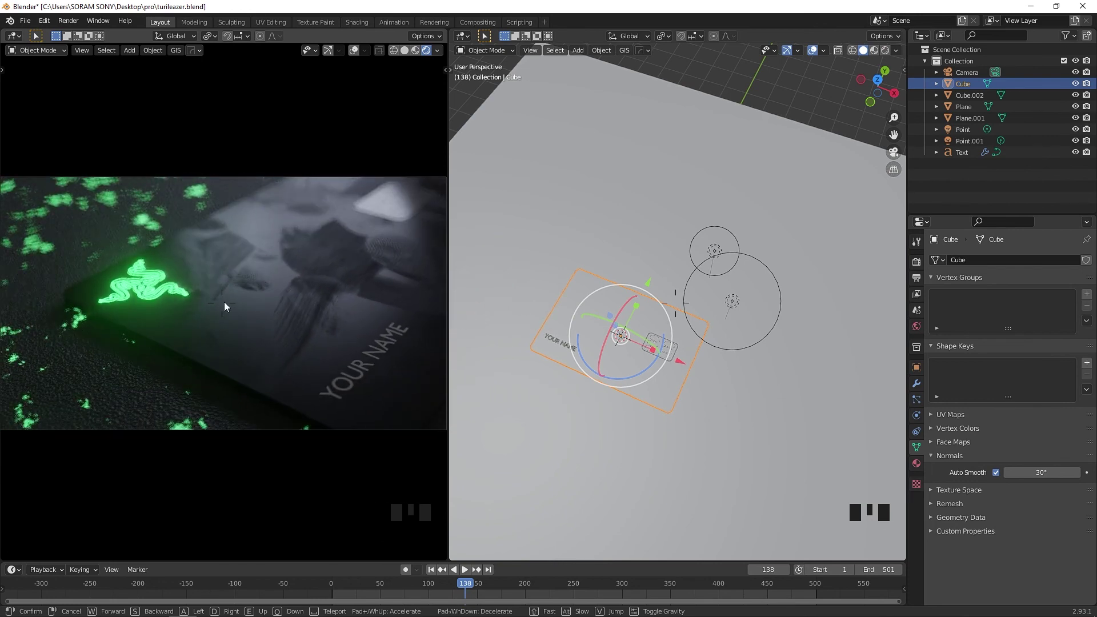
key("ctrl+z")
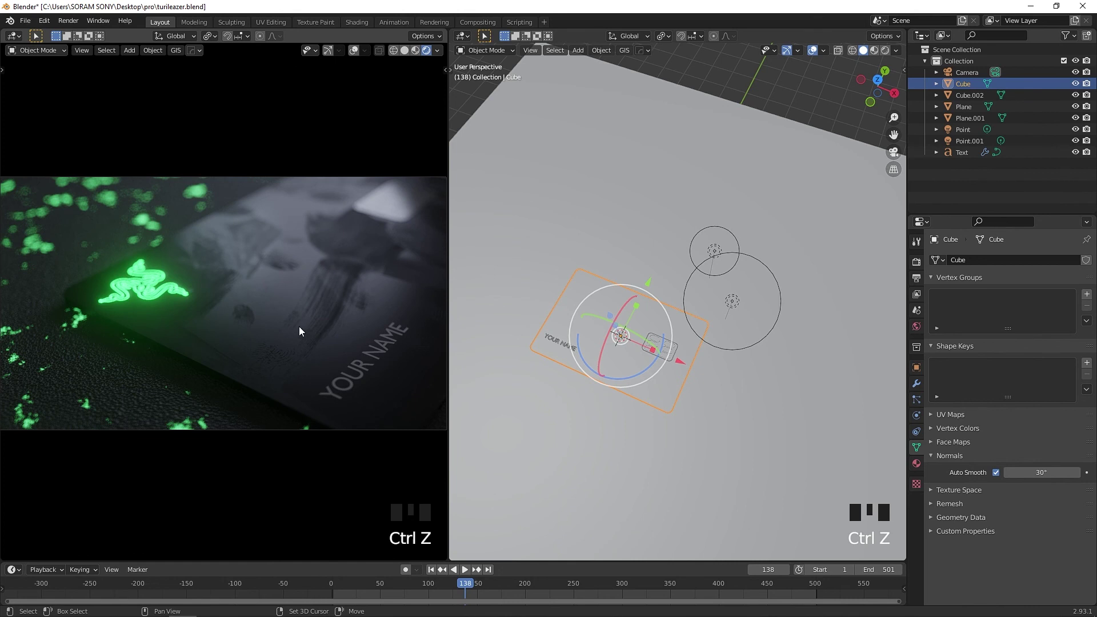
Step: Reframe the camera with walk navigation around the glowing logo and name text, and play the animation
key("shift+f")
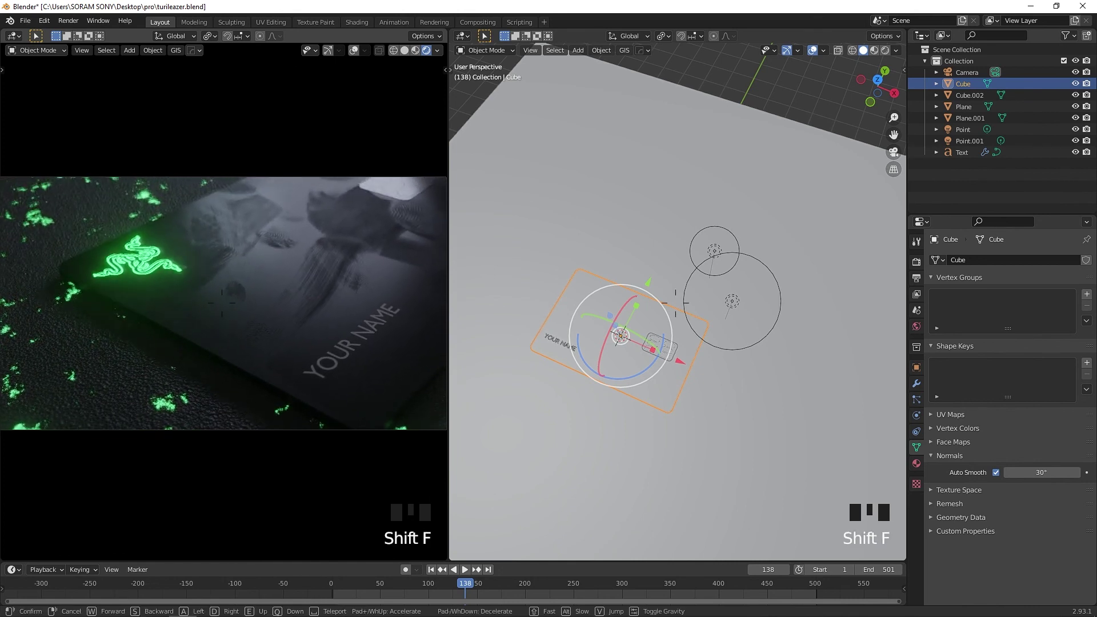
left_click(224, 302)
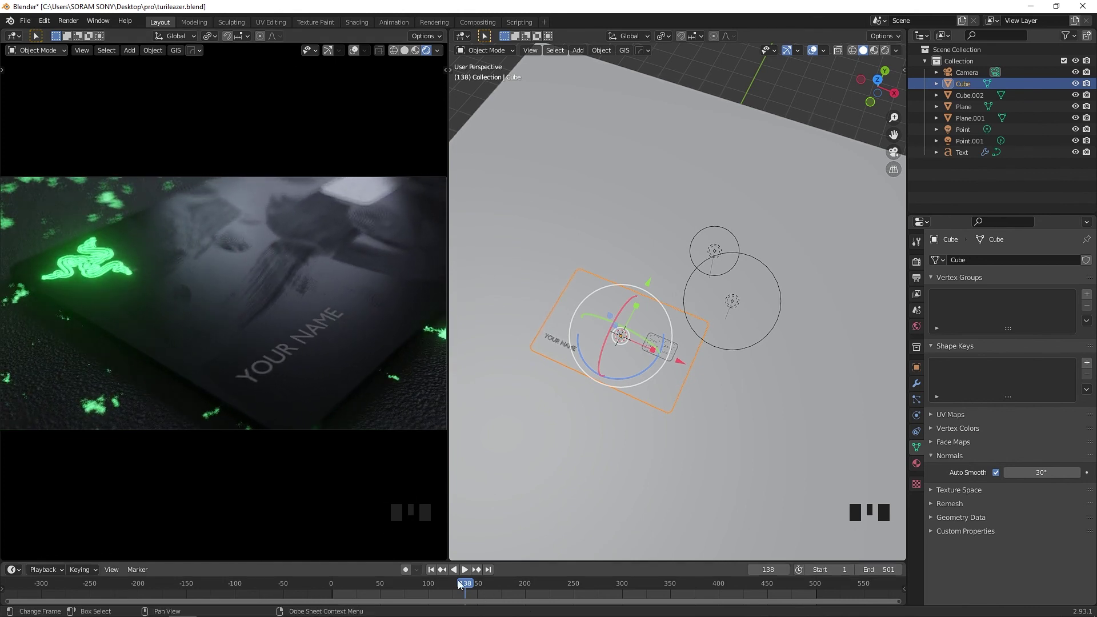
left_click(224, 307)
key("space")
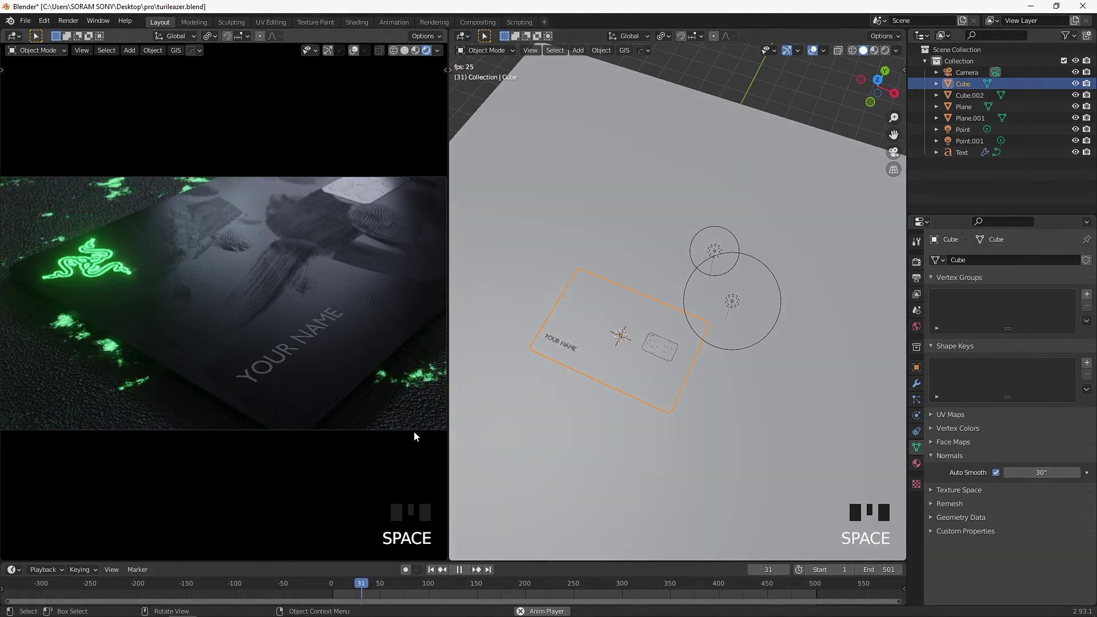